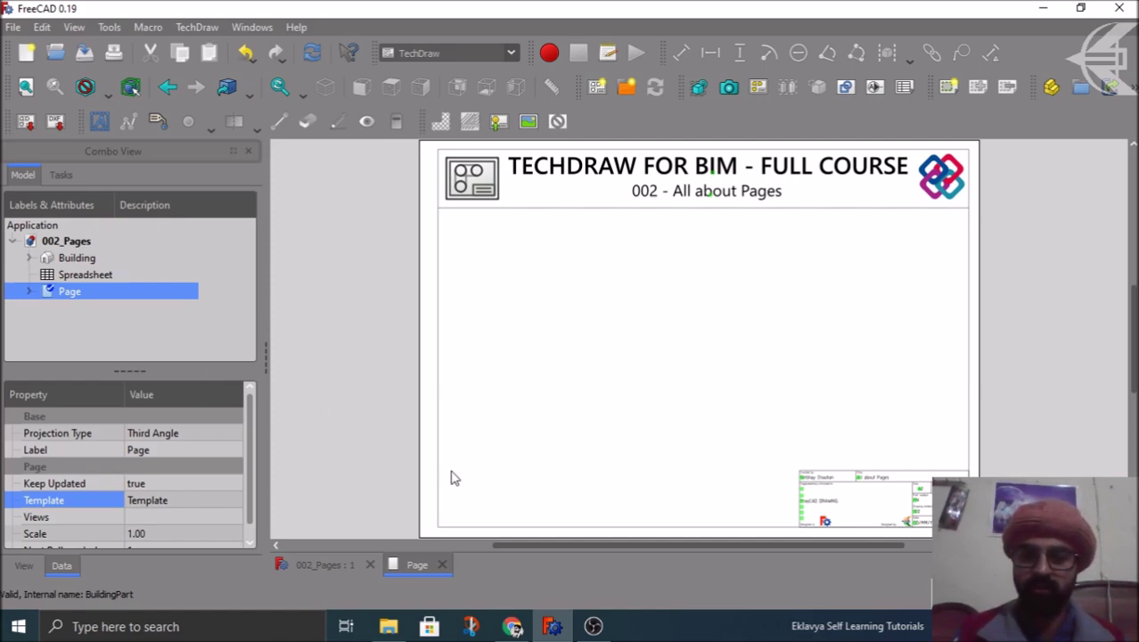
Step: Close the existing drawing page and delete it together with its template from the 002_Pages document
click(444, 564)
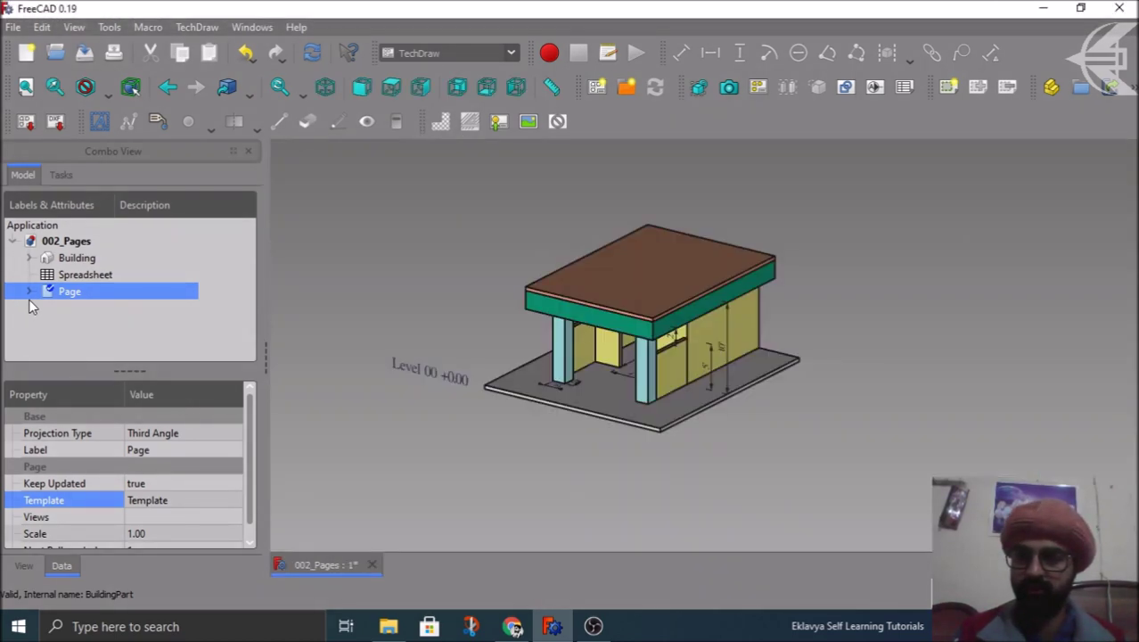
click(33, 297)
ctrl+click(69, 308)
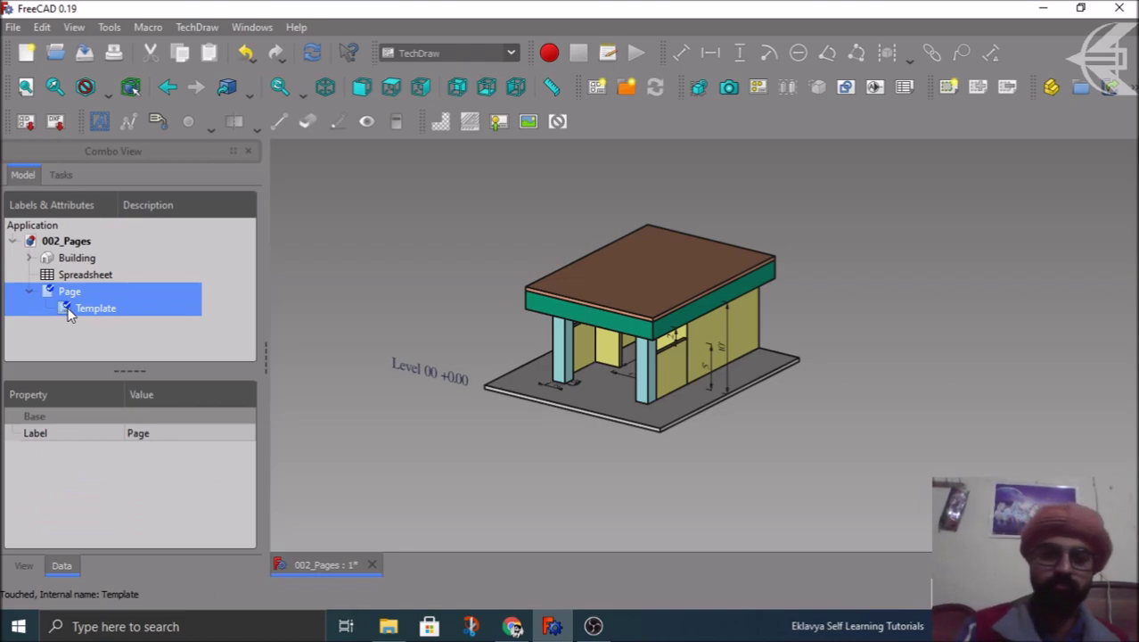
key(Delete)
Step: Insert a new default page in the TechDraw workbench
click(455, 52)
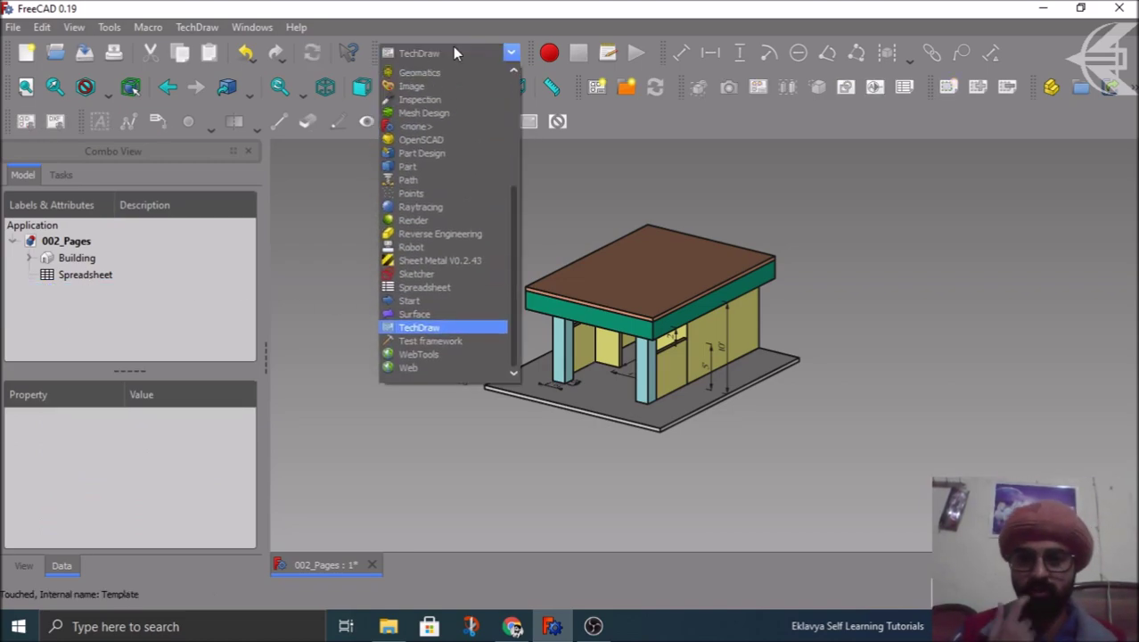
click(444, 329)
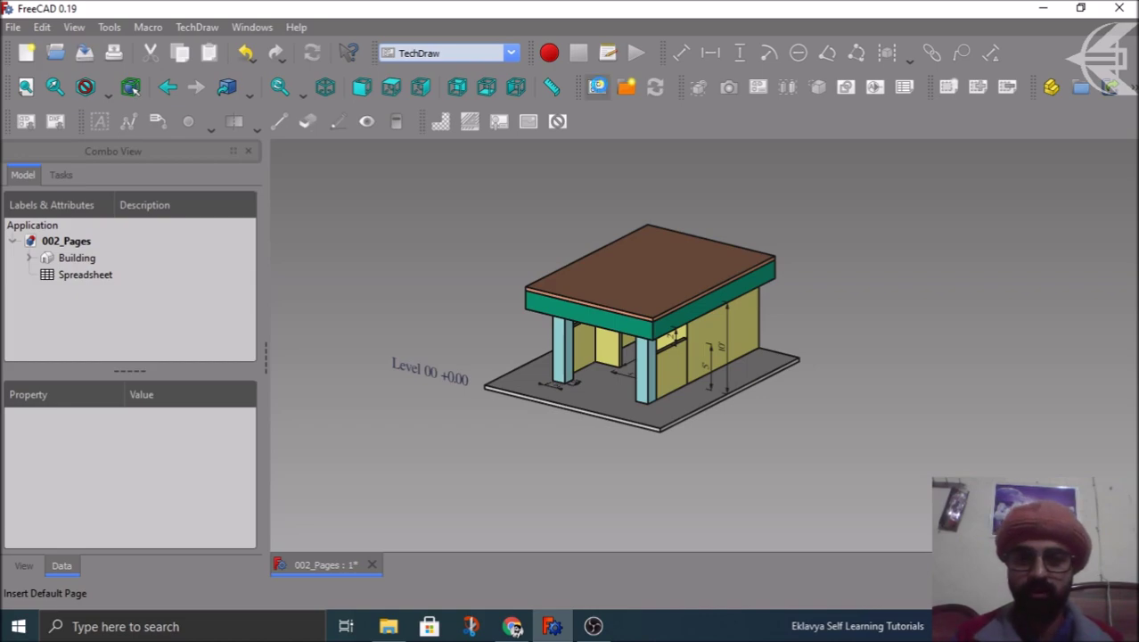
click(599, 84)
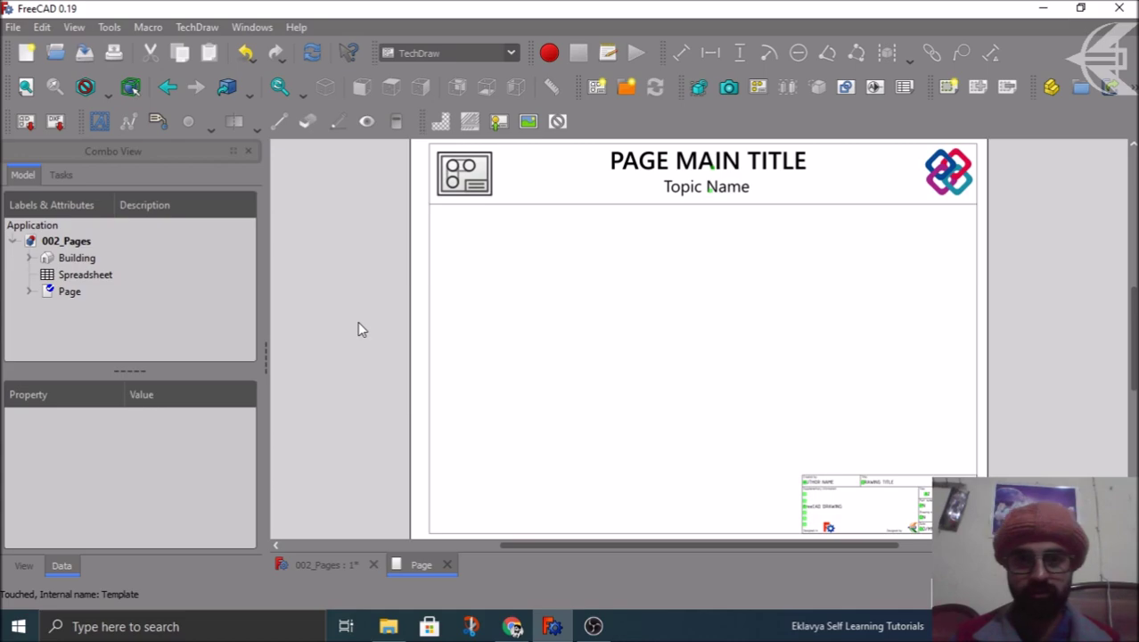
Step: Insert a second page from the template file A2_Landscape_ISO7200_Pep.svg
click(626, 89)
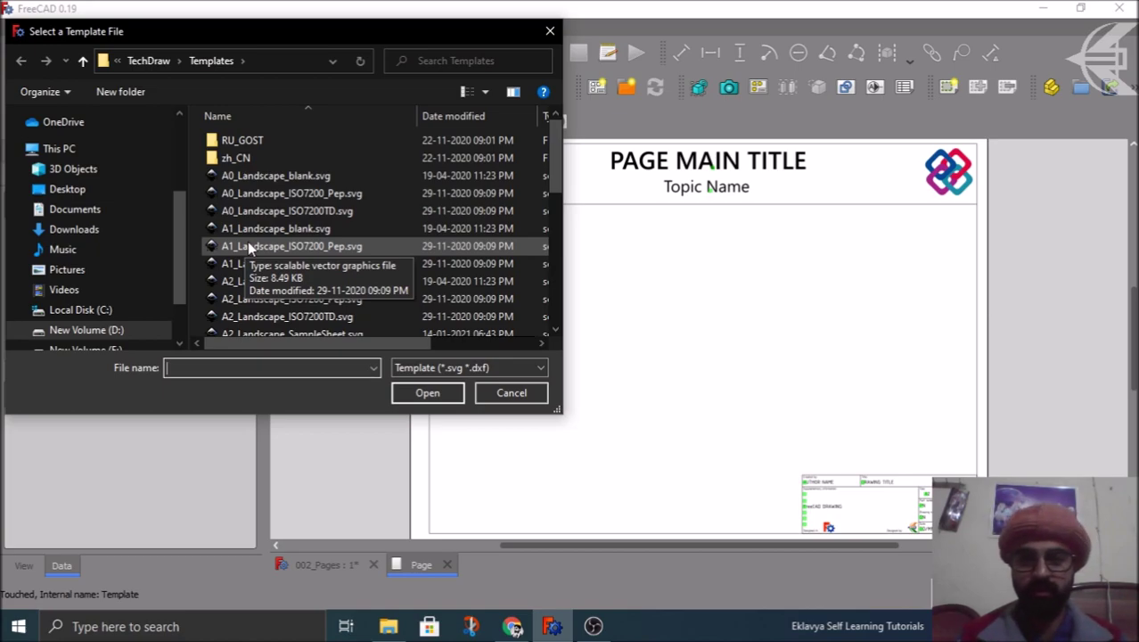
scroll(248, 232, down, 5)
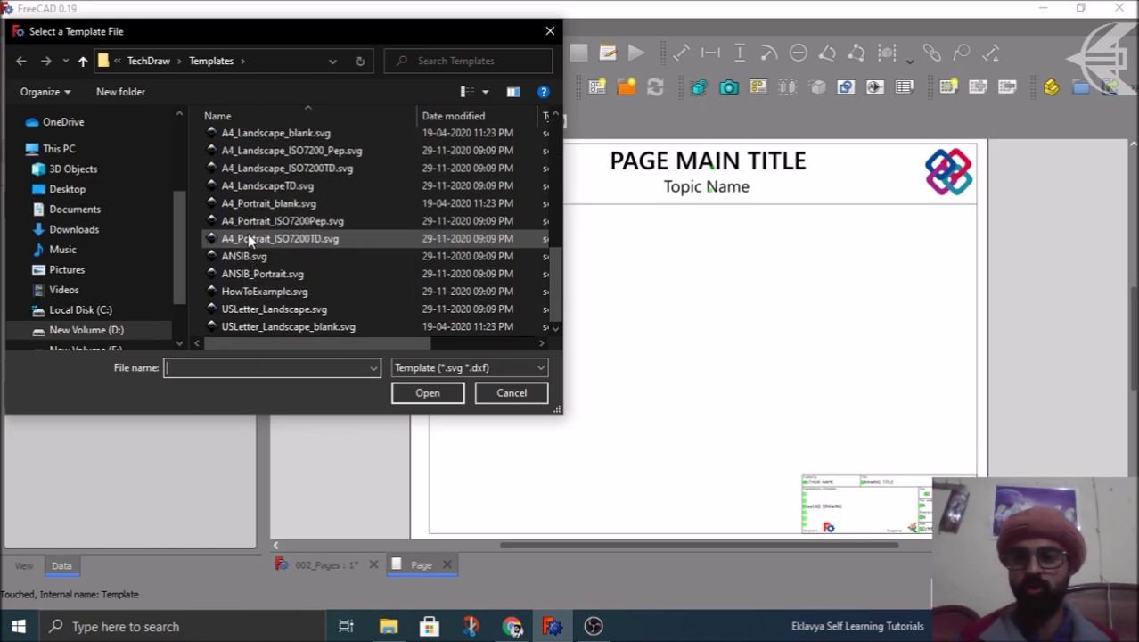
scroll(248, 234, up, 5)
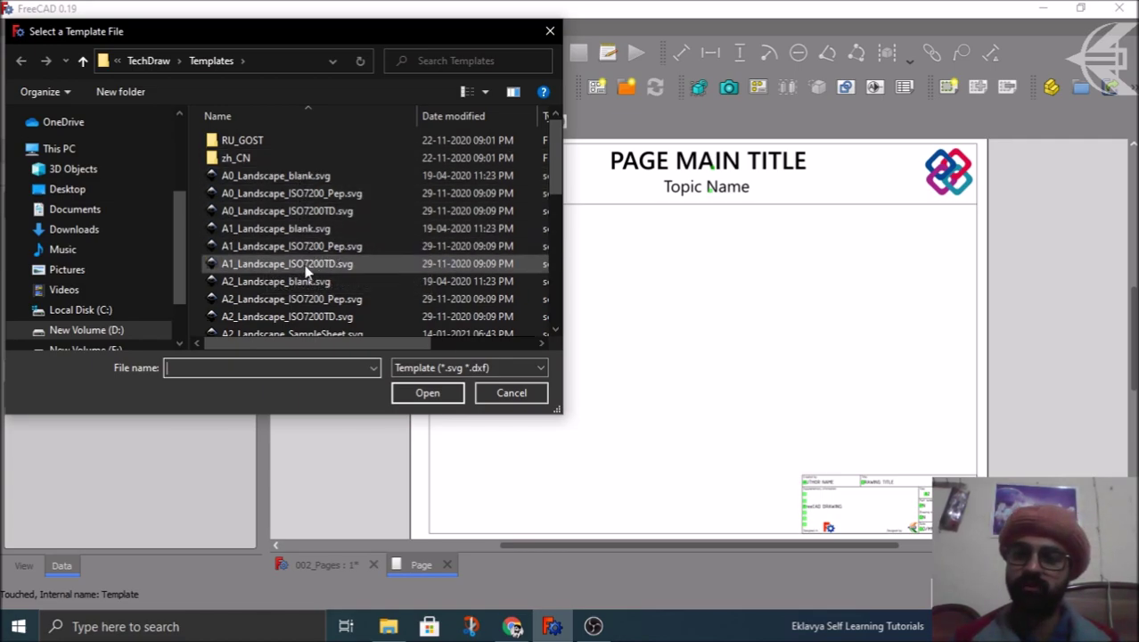
scroll(292, 209, down, 1)
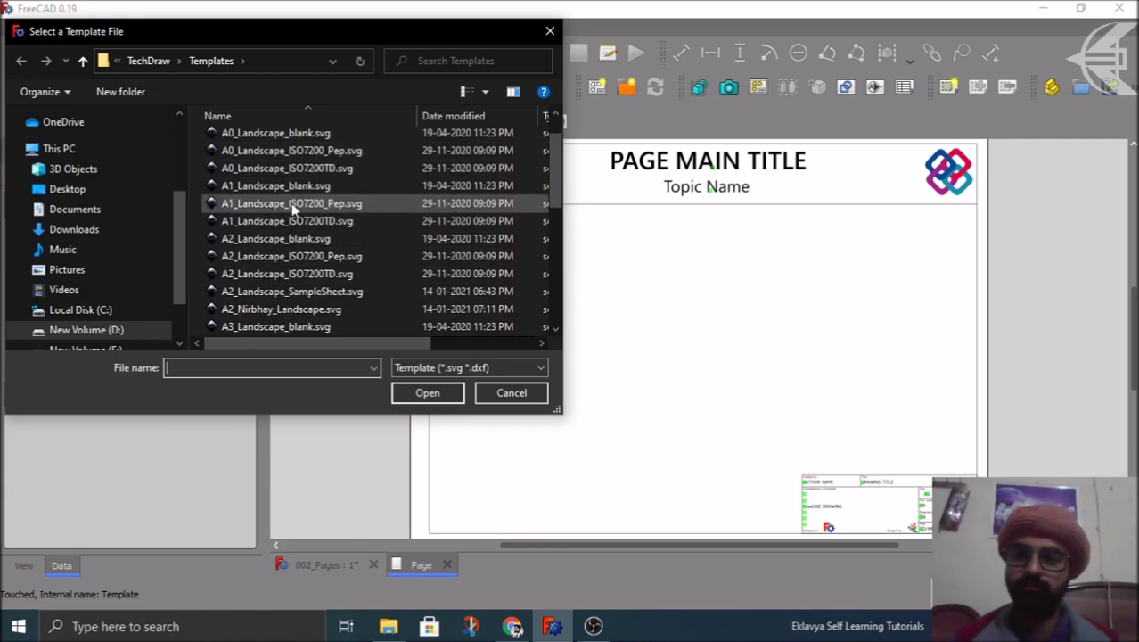
click(292, 256)
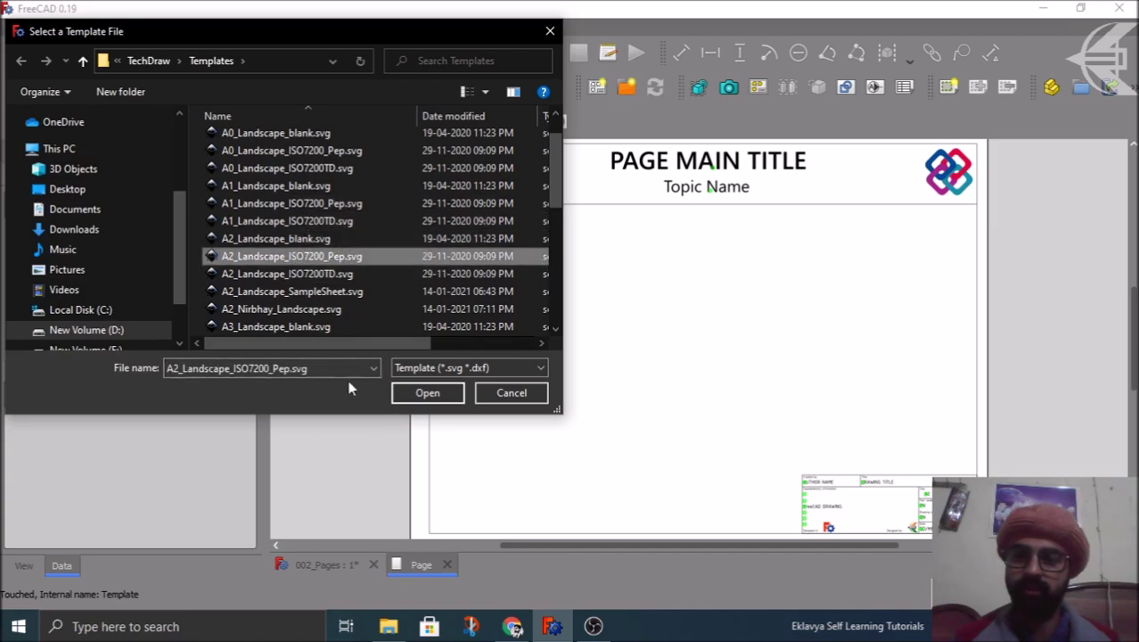
click(429, 393)
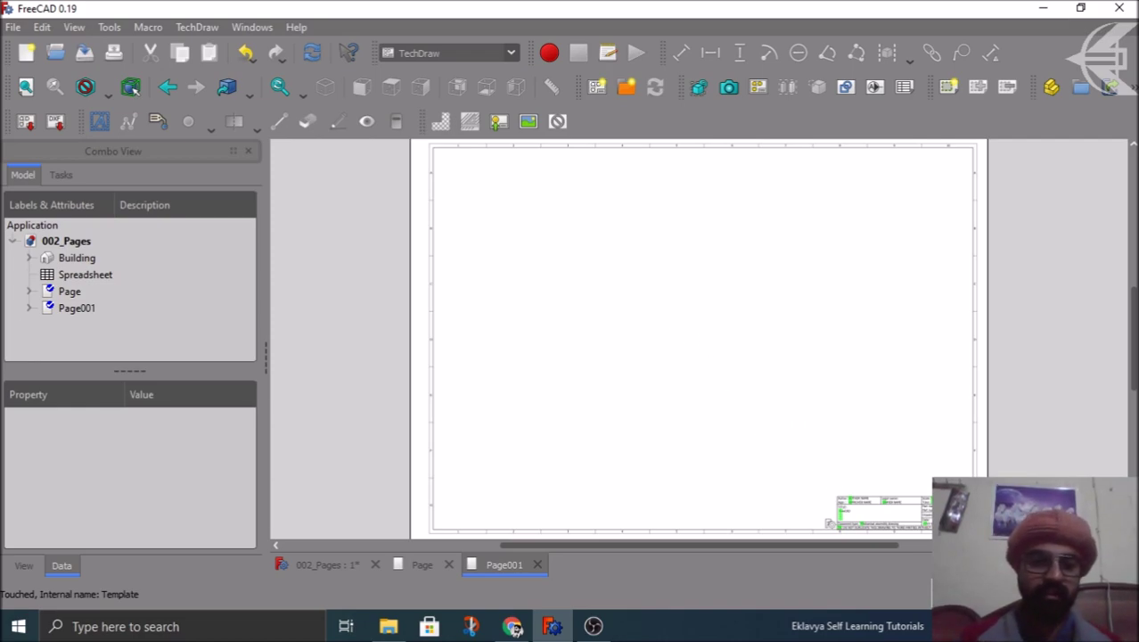
Step: Set the author field in the A2 ISO7200 page's title block to "My Name"
scroll(926, 521, up, 5)
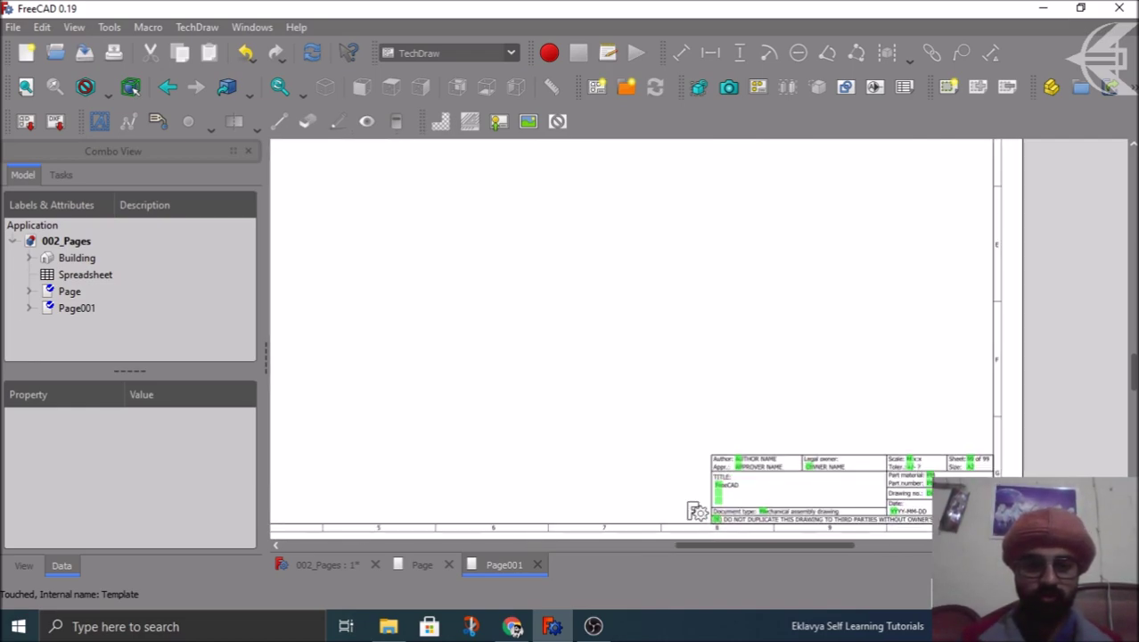
middle_drag(813, 249, 780, 241)
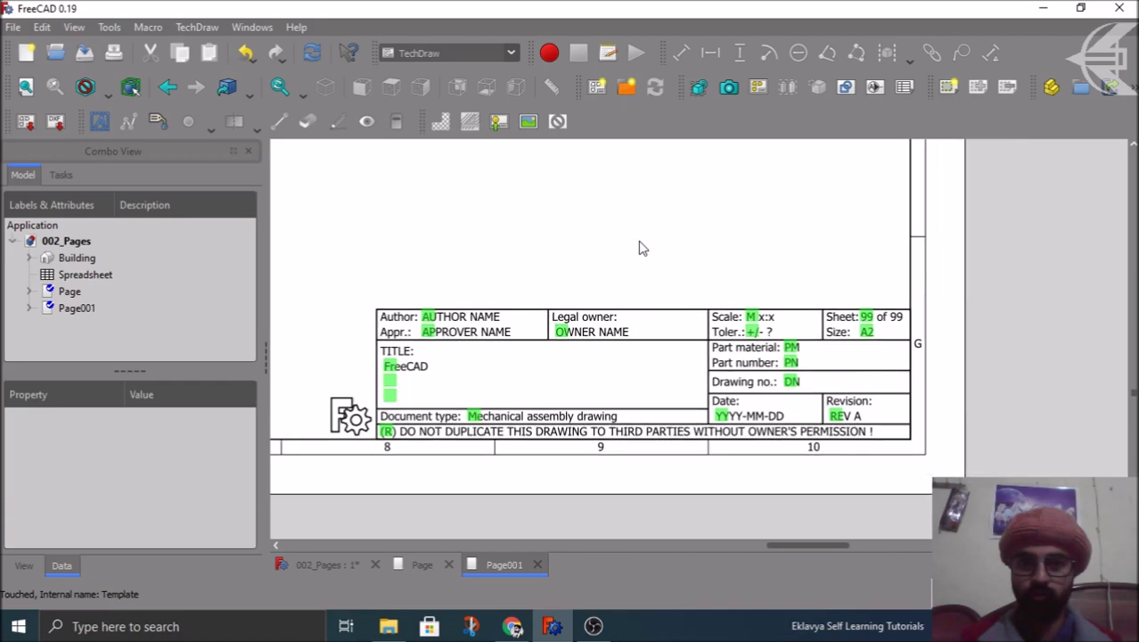
scroll(638, 247, down, 5)
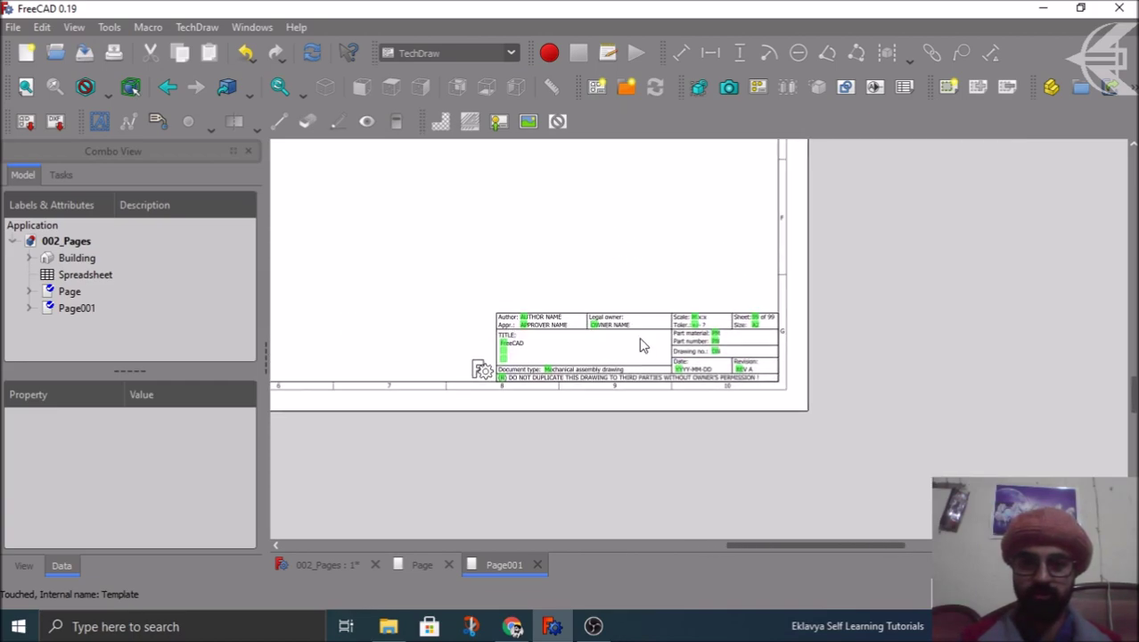
scroll(642, 343, up, 4)
scroll(648, 406, up, 2)
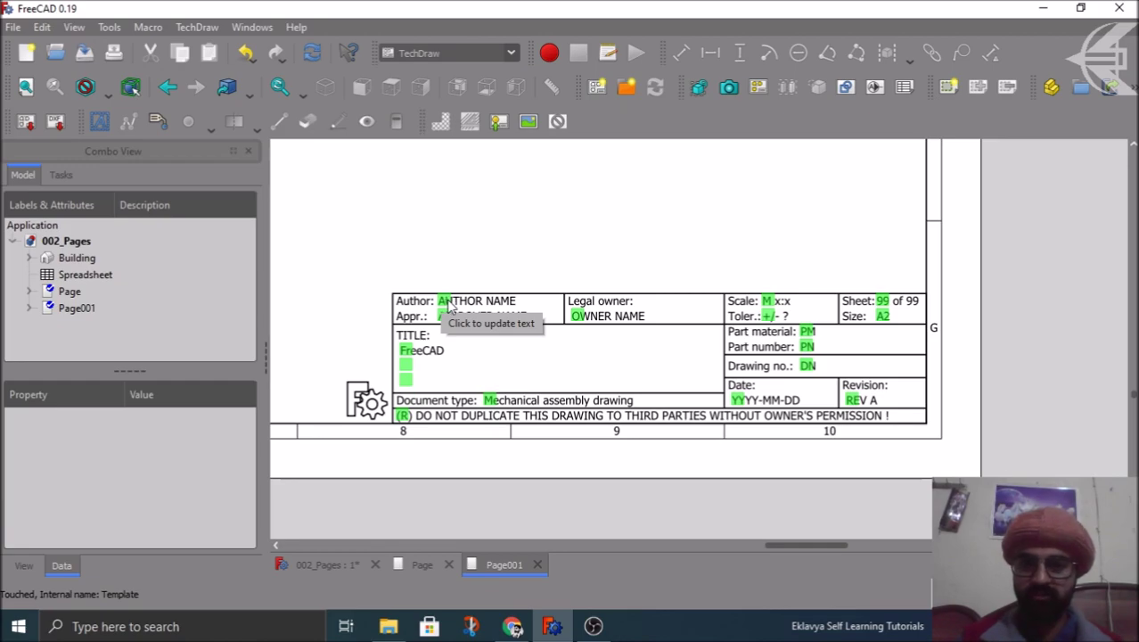
scroll(445, 305, up, 3)
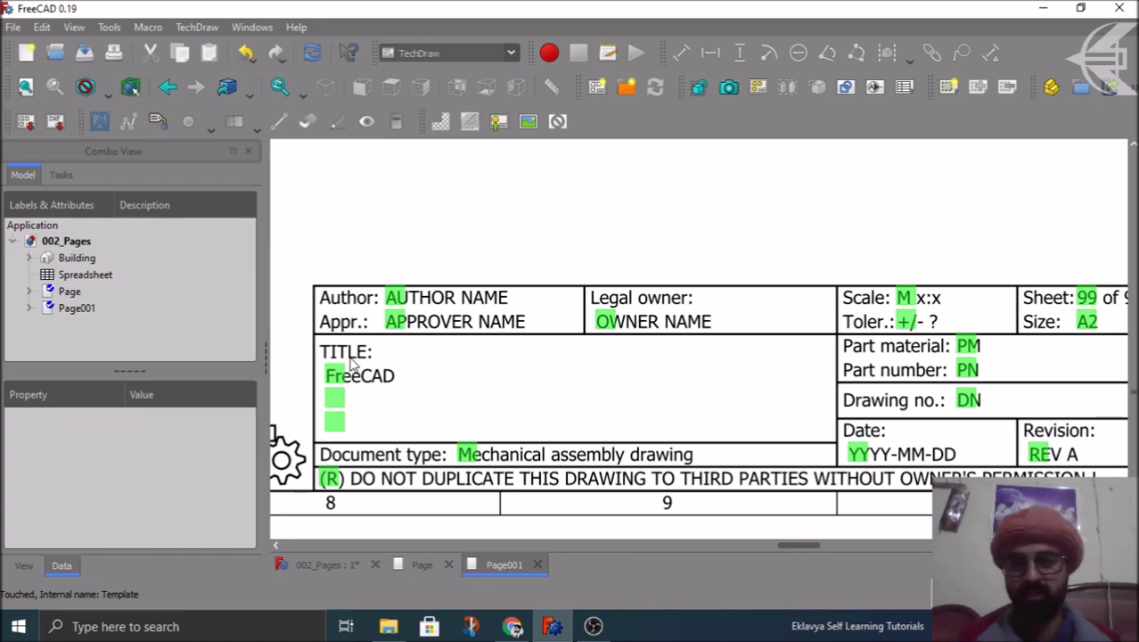
click(396, 301)
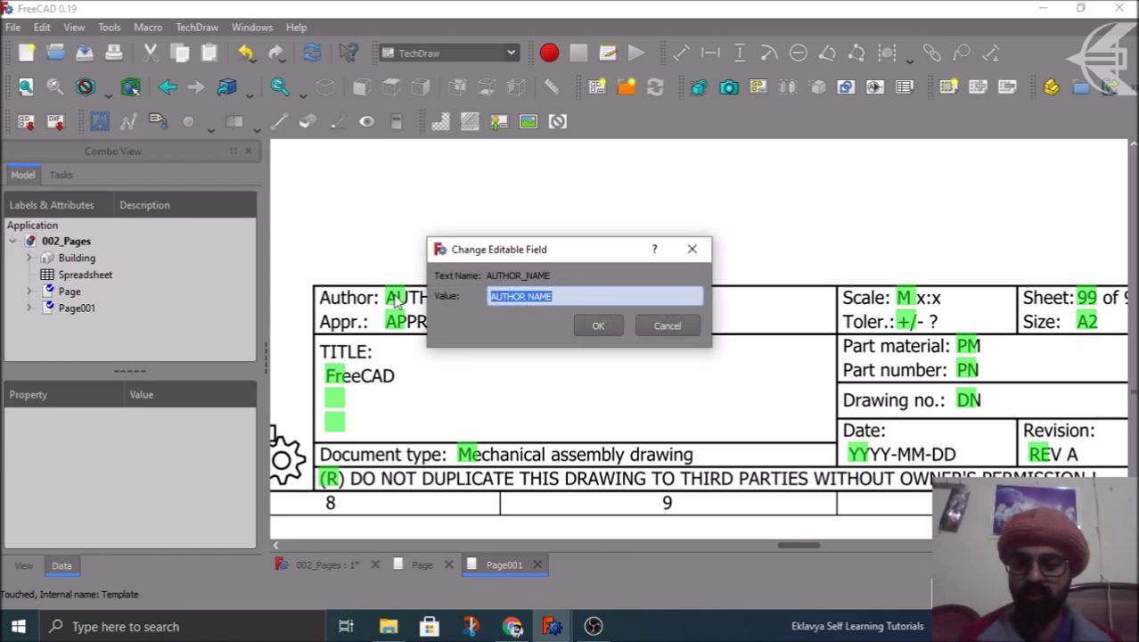
text(My Nam)
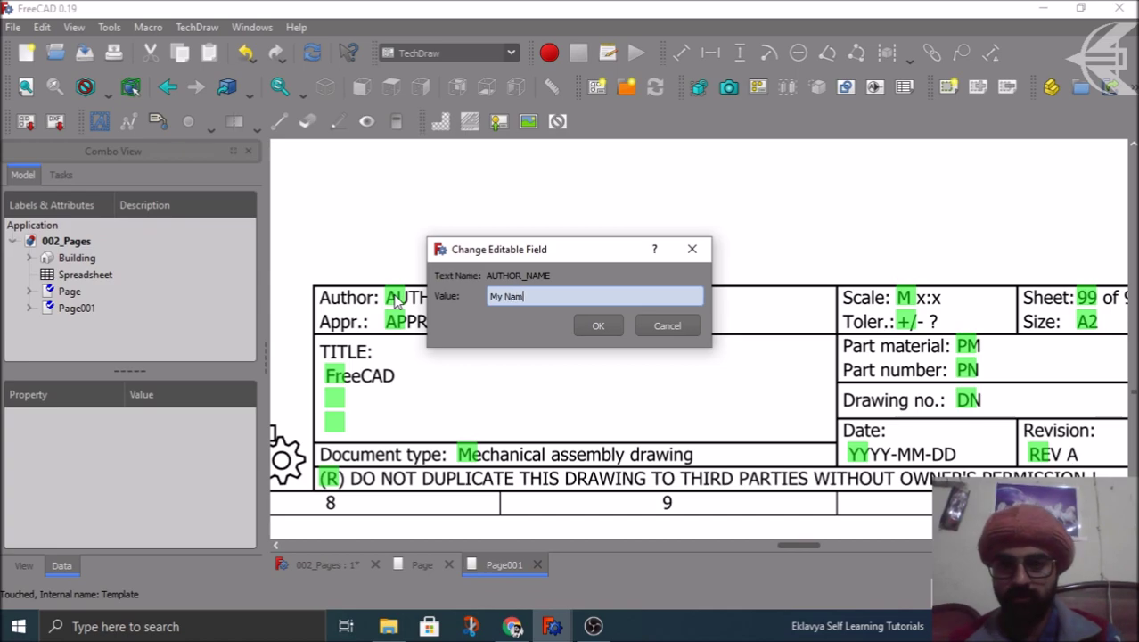
text(e)
key(Return)
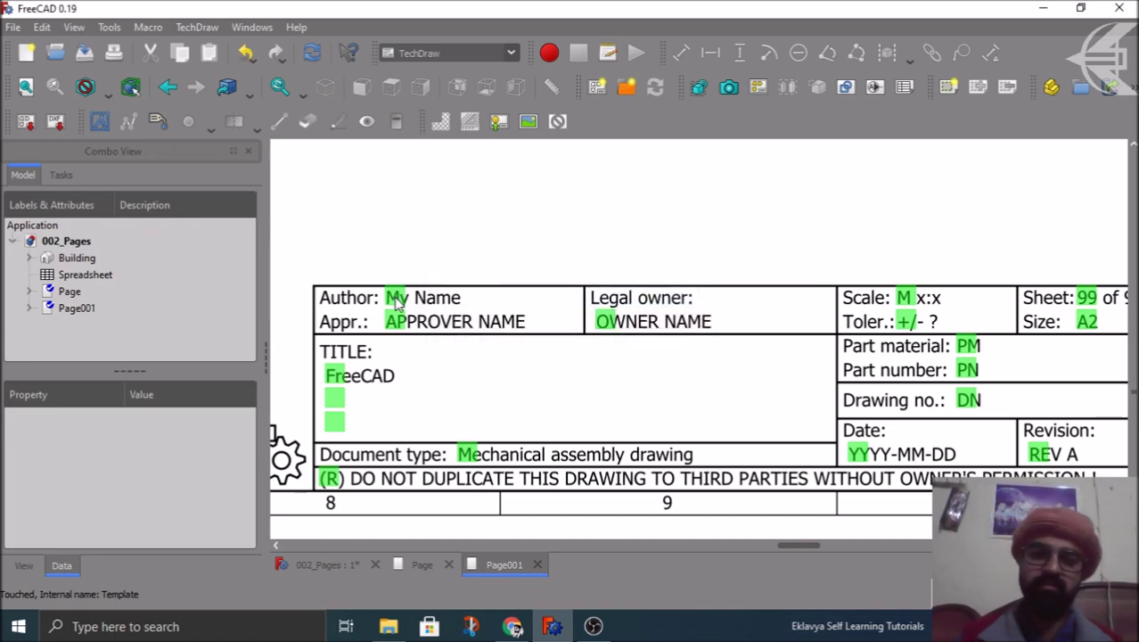
Step: Close the view of the A2 ISO7200 page, Page001, and return to the default page
scroll(588, 394, down, 5)
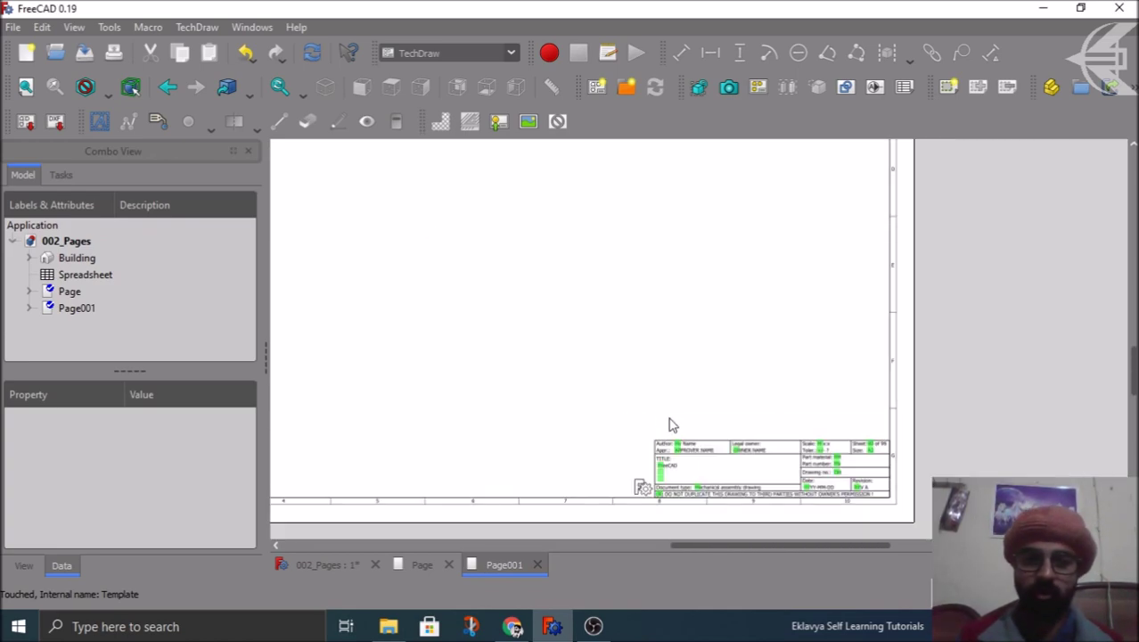
scroll(742, 465, down, 4)
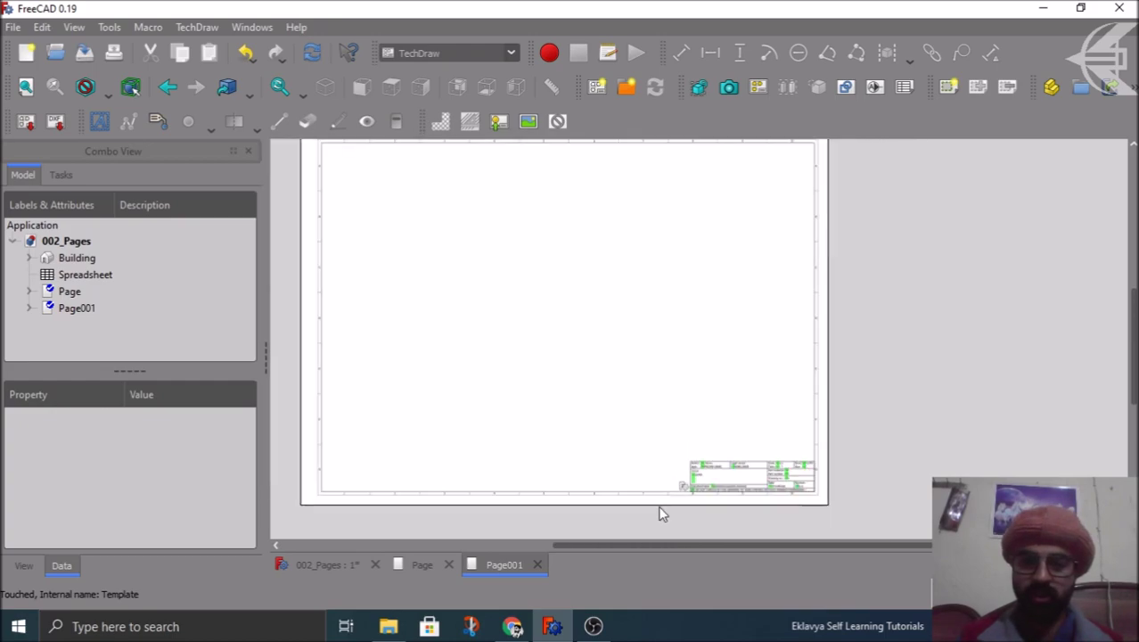
click(537, 564)
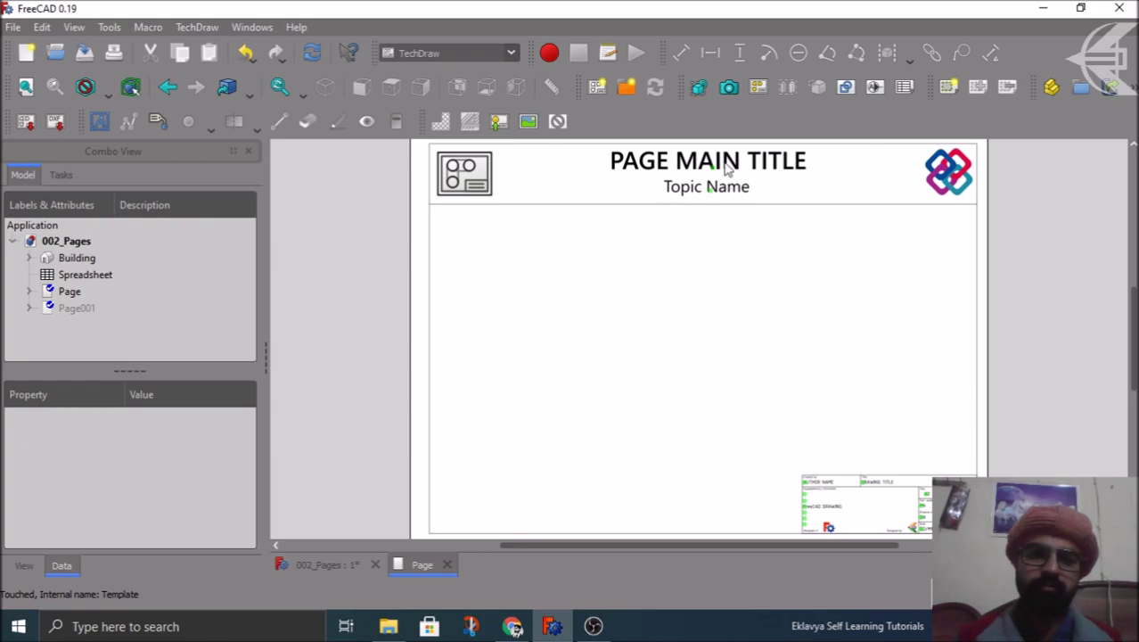
Step: Change the default page's main title to "TECHDRAW FOR BIM - FULL COURSE"
scroll(726, 167, up, 4)
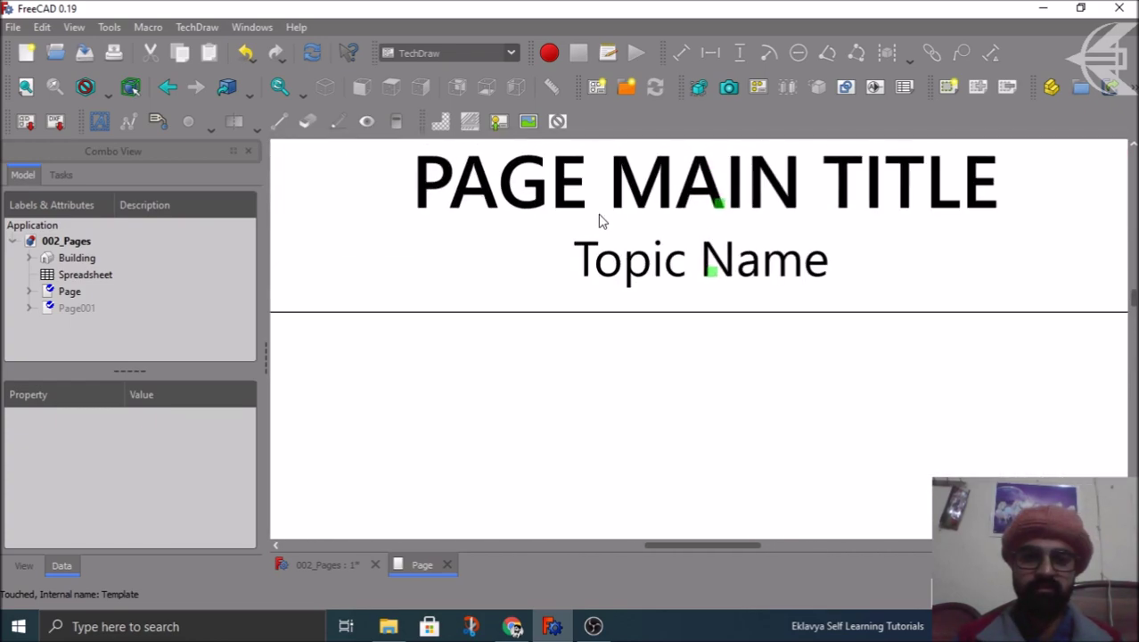
scroll(720, 191, up, 1)
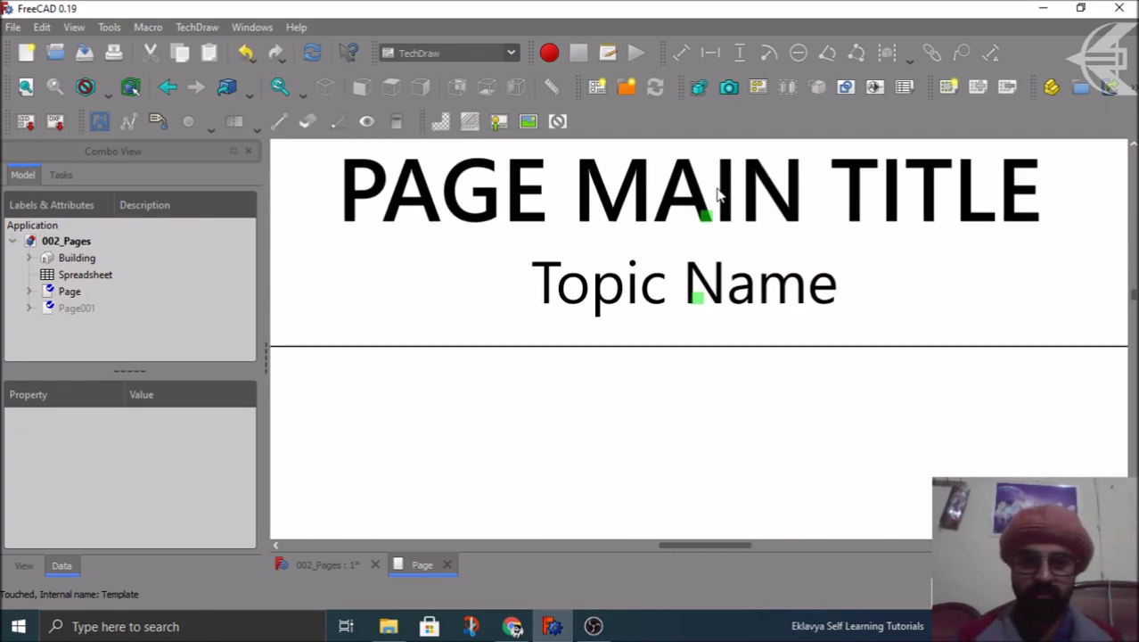
click(706, 217)
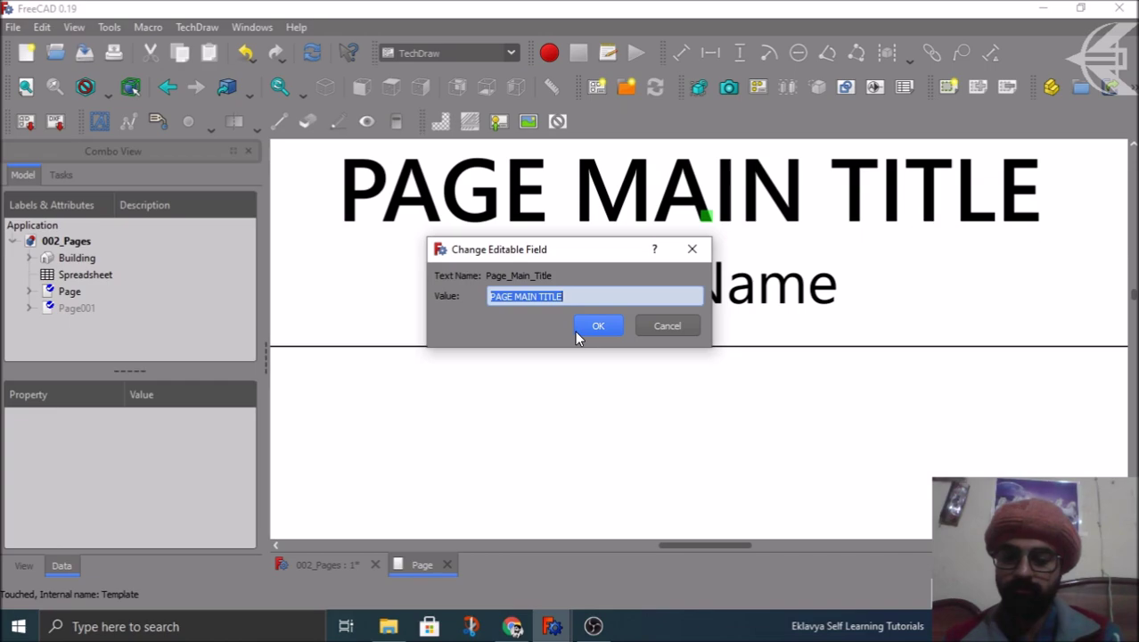
text(TECHDRAW )
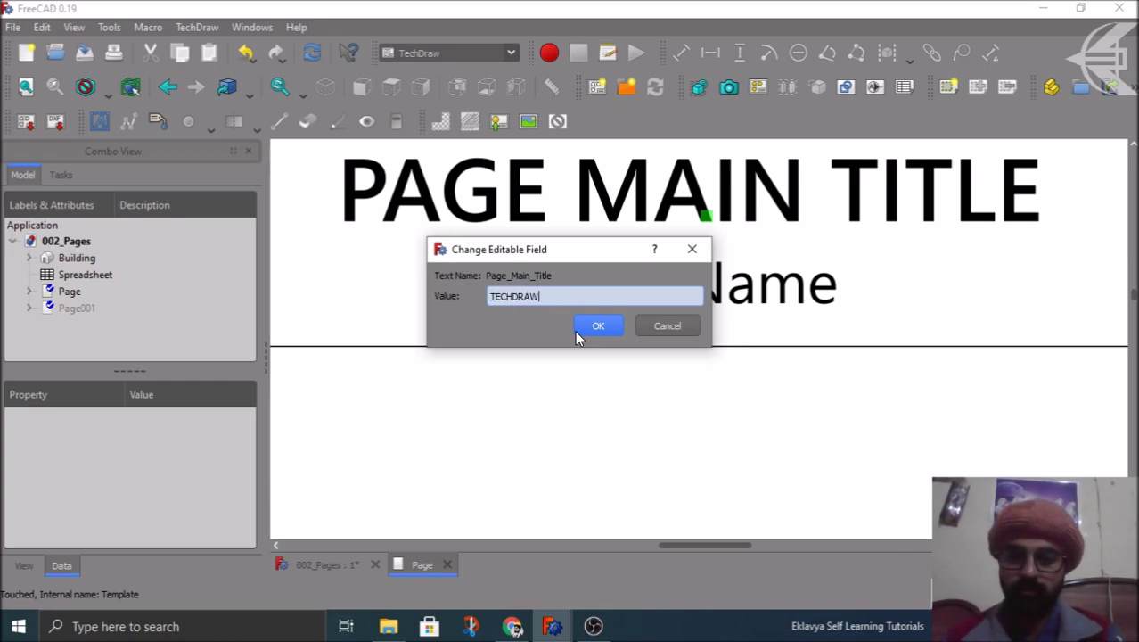
text(FOR BIM)
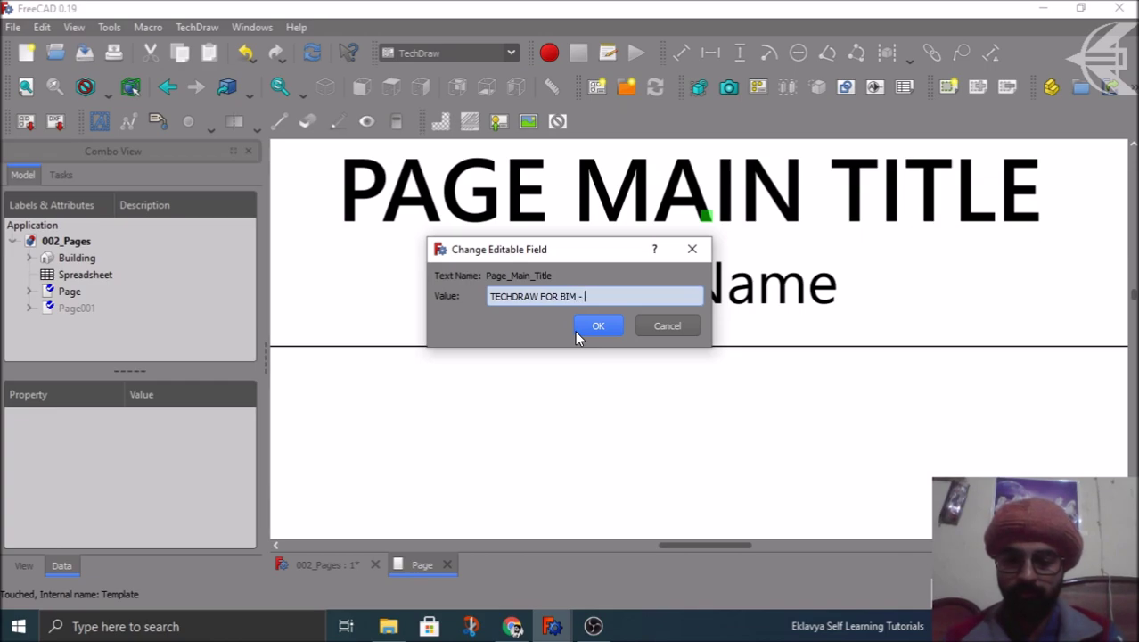
text( - FULL COURSE)
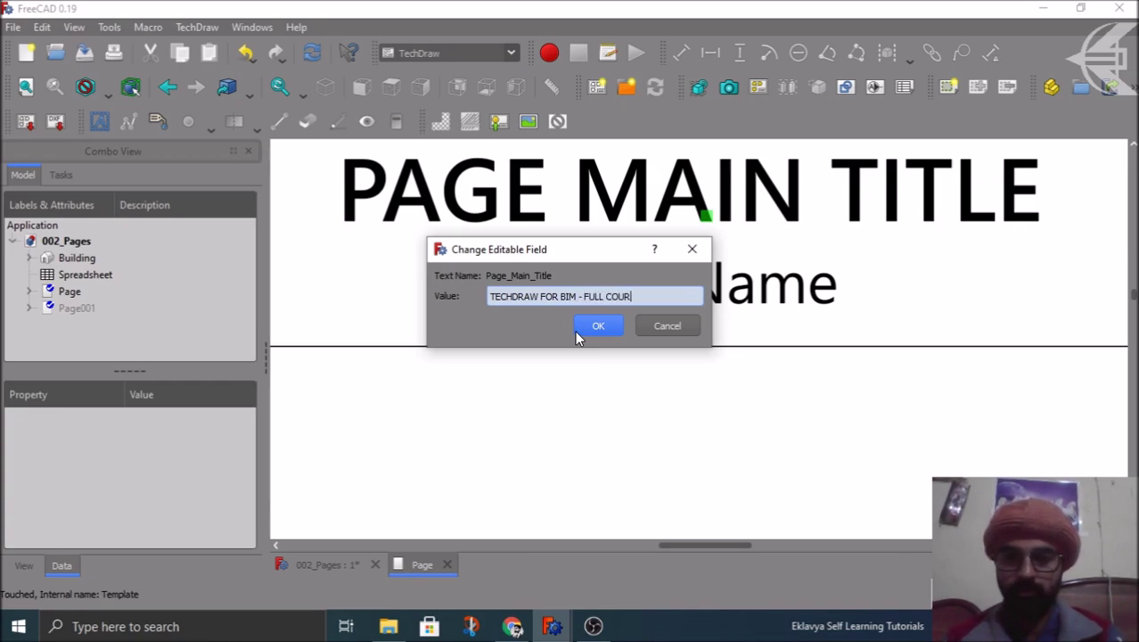
click(577, 332)
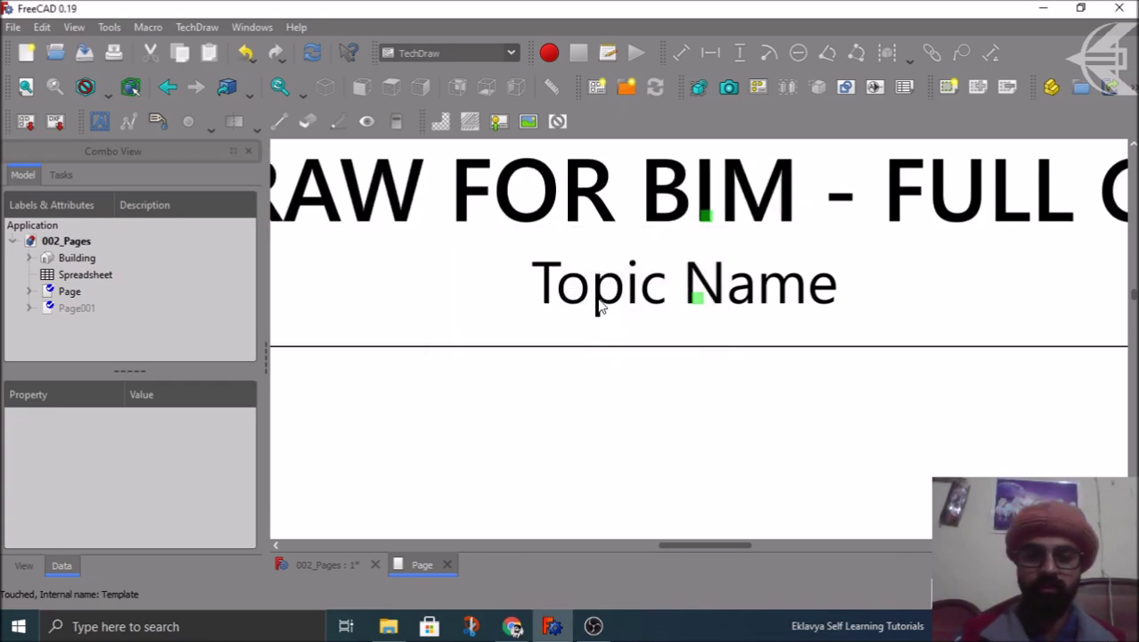
Step: Change the topic name under the page's main title to "002 - All about Pages"
click(699, 303)
text(002 - )
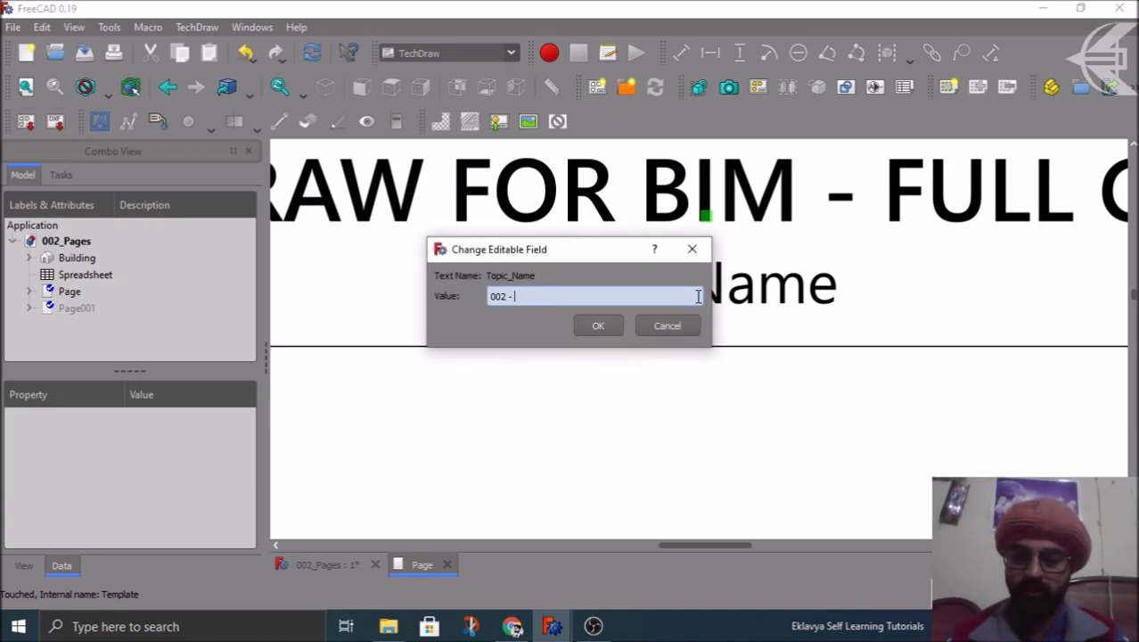
text(All abou)
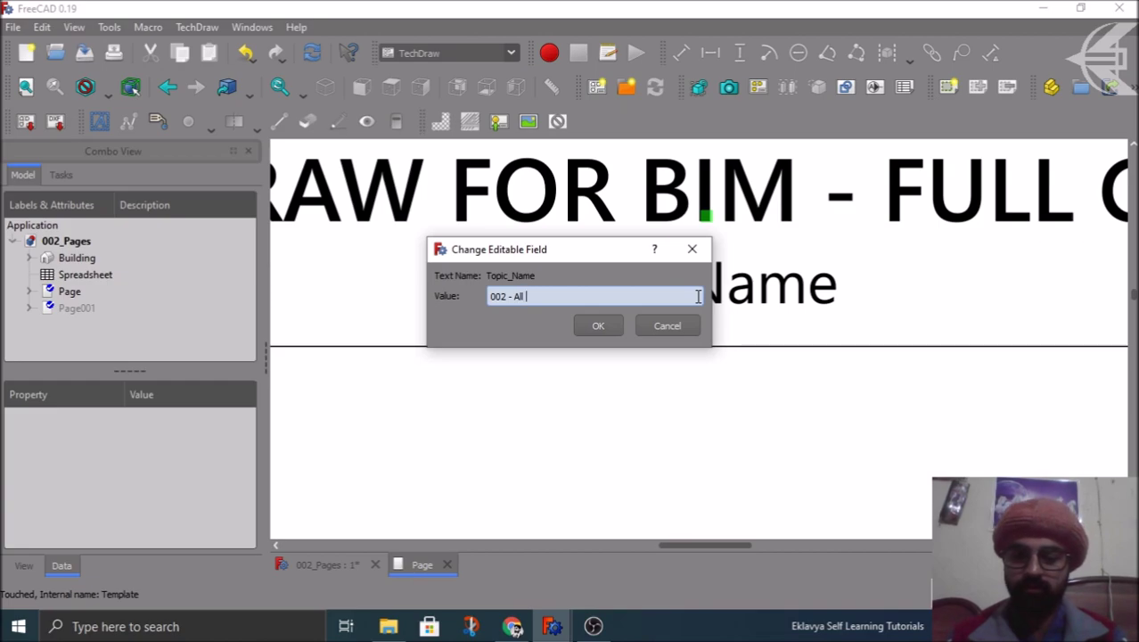
text(ages)
key(Return)
scroll(578, 280, up, 2)
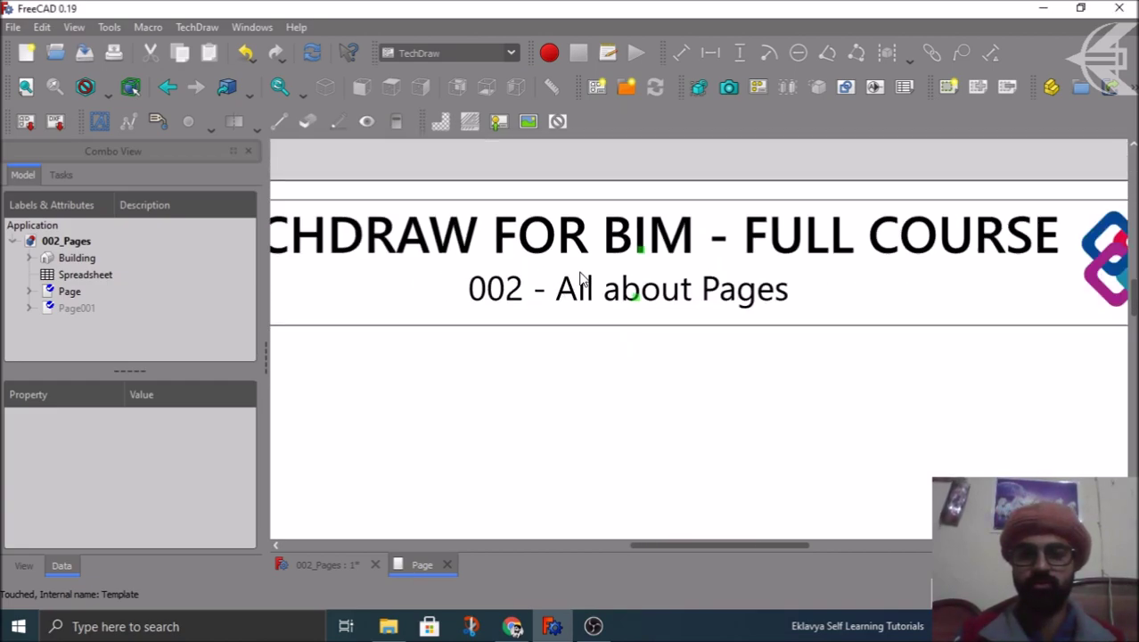
scroll(647, 249, up, 2)
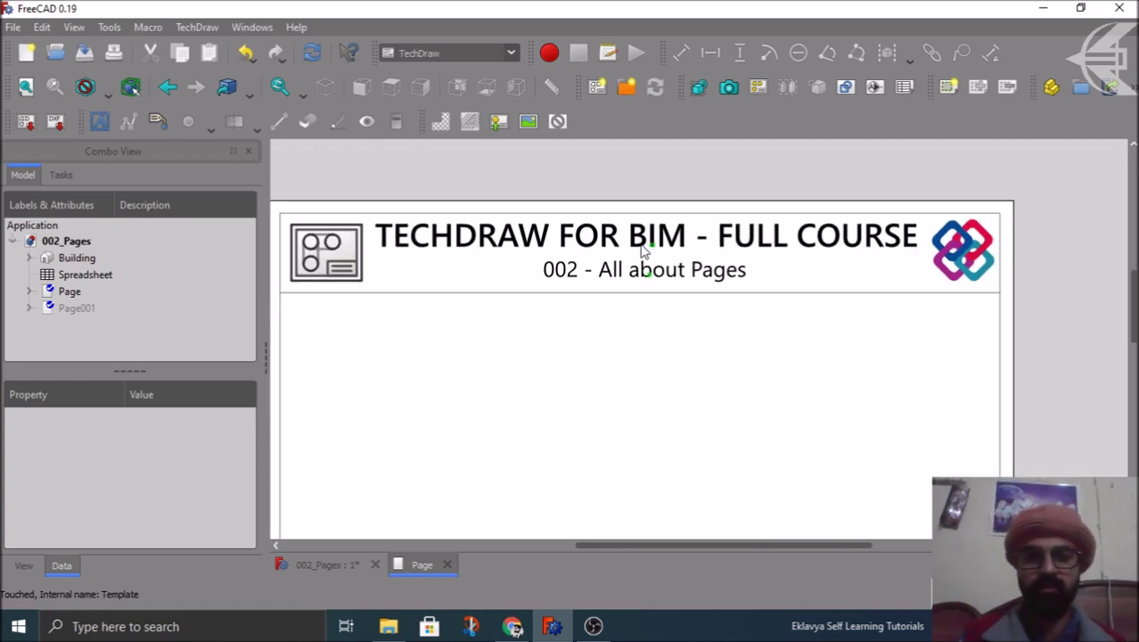
scroll(603, 210, up, 1)
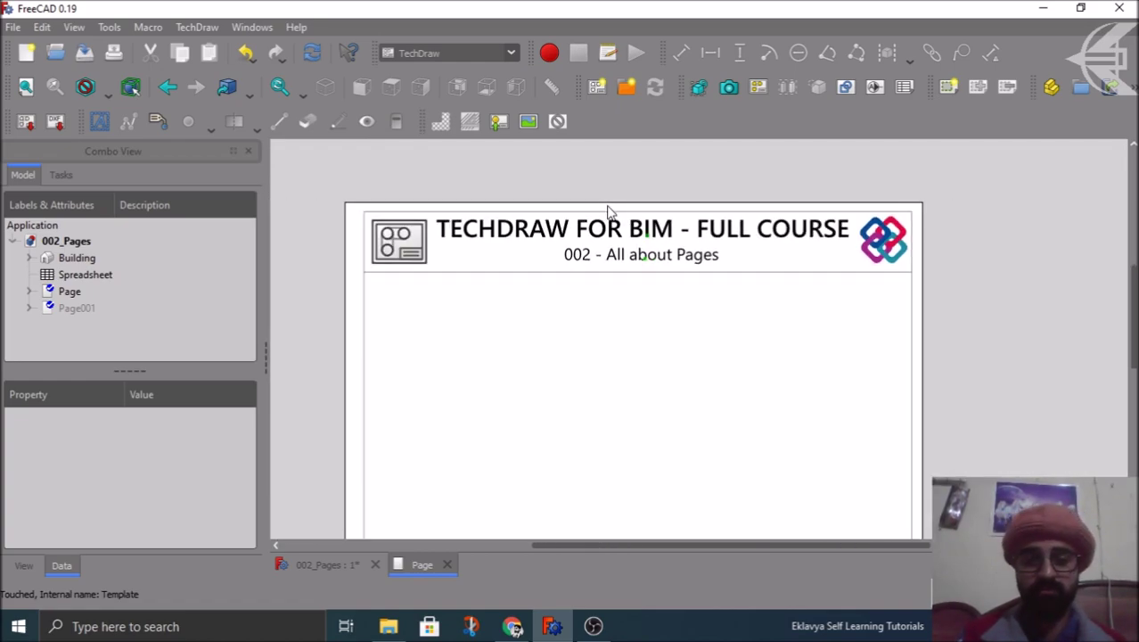
scroll(638, 185, up, 2)
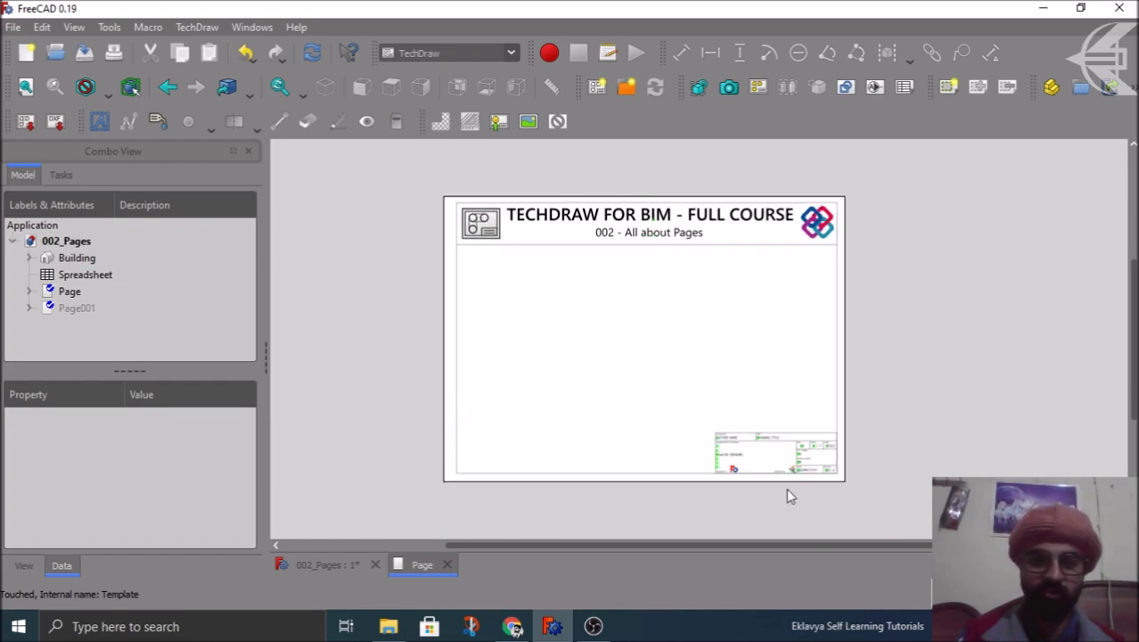
Step: Set the author field in the default page's title block to "NC"
scroll(786, 488, down, 4)
scroll(1010, 427, down, 1)
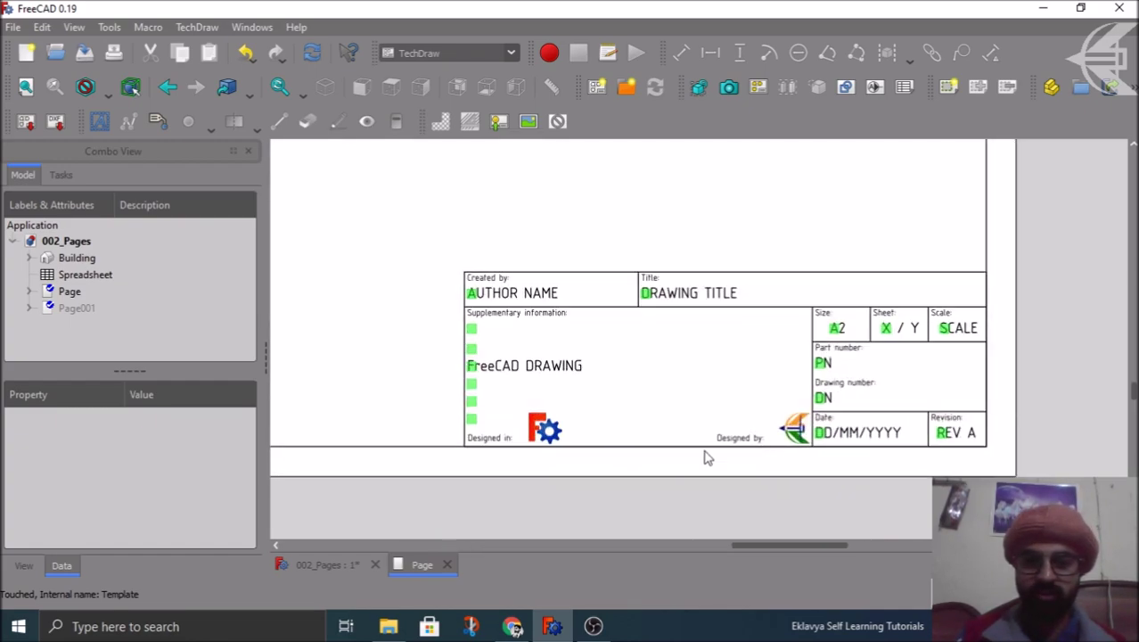
scroll(521, 330, down, 1)
click(456, 285)
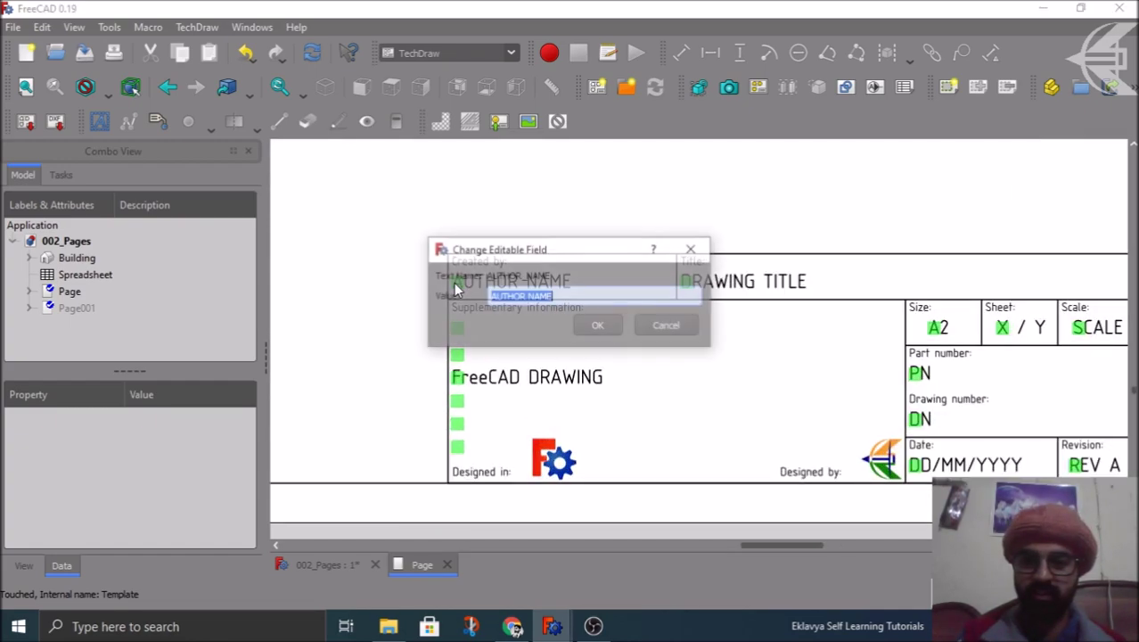
text(NC)
key(Return)
Step: Set the drawing title in the default page's title block to "About Pages"
click(687, 284)
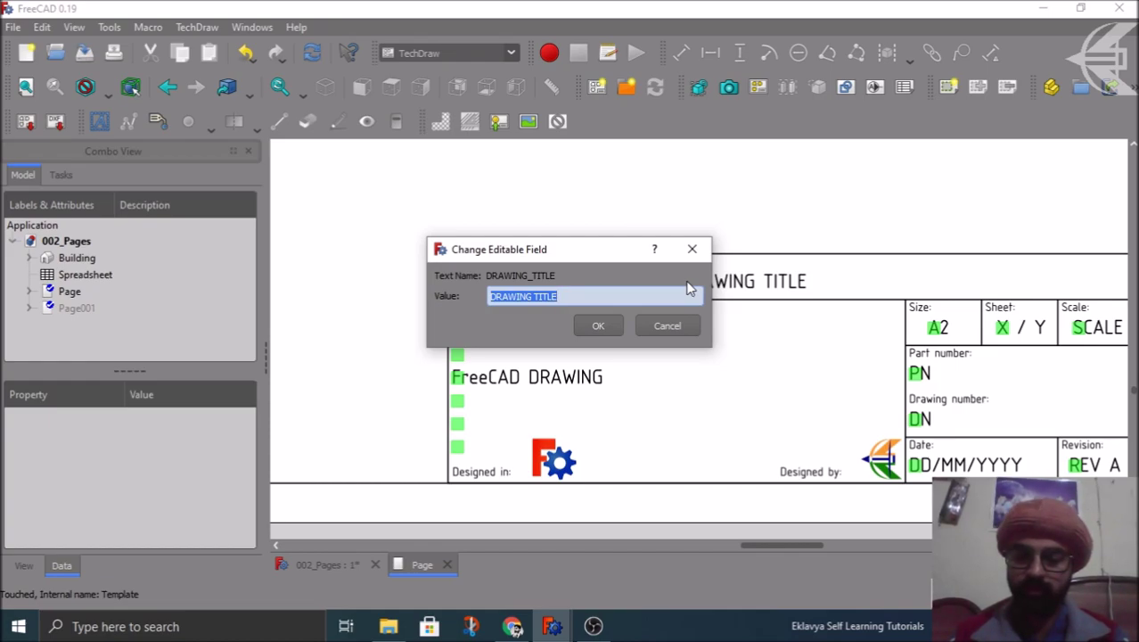
text(About Pages)
key(Return)
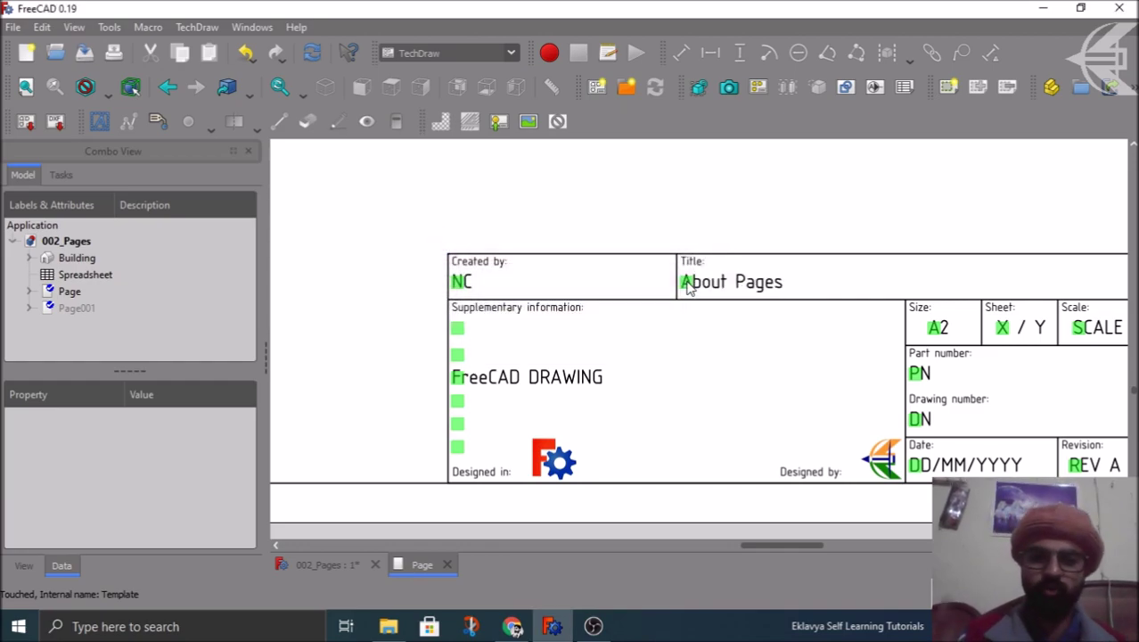
Step: Set the sheet field in the default page's title block to "1 / 5"
scroll(315, 374, down, 1)
scroll(1016, 401, up, 2)
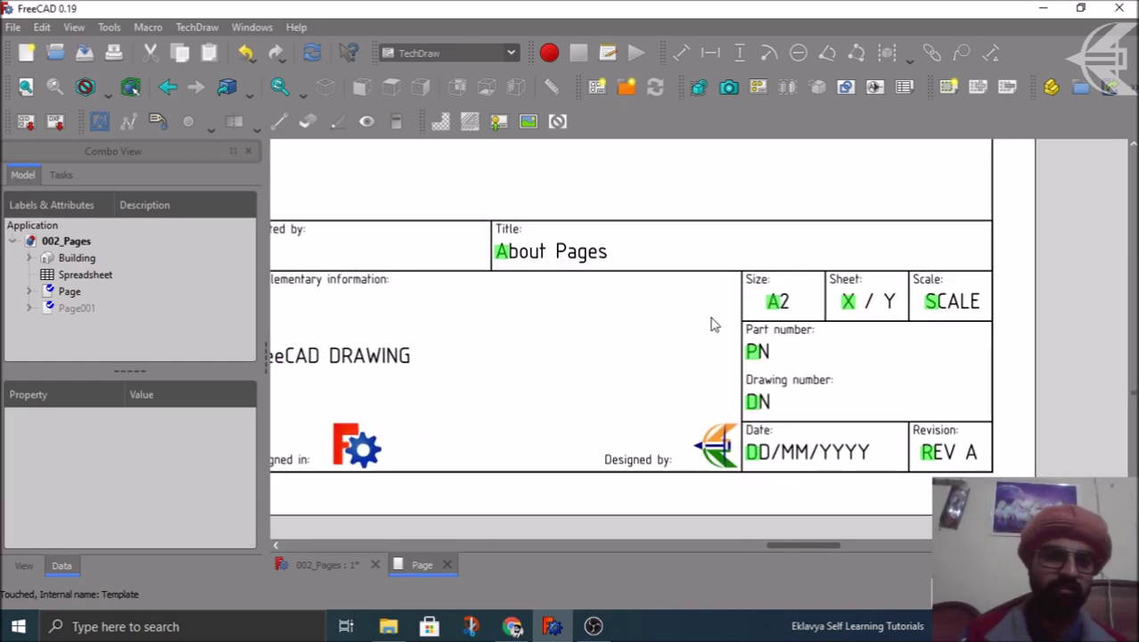
click(848, 302)
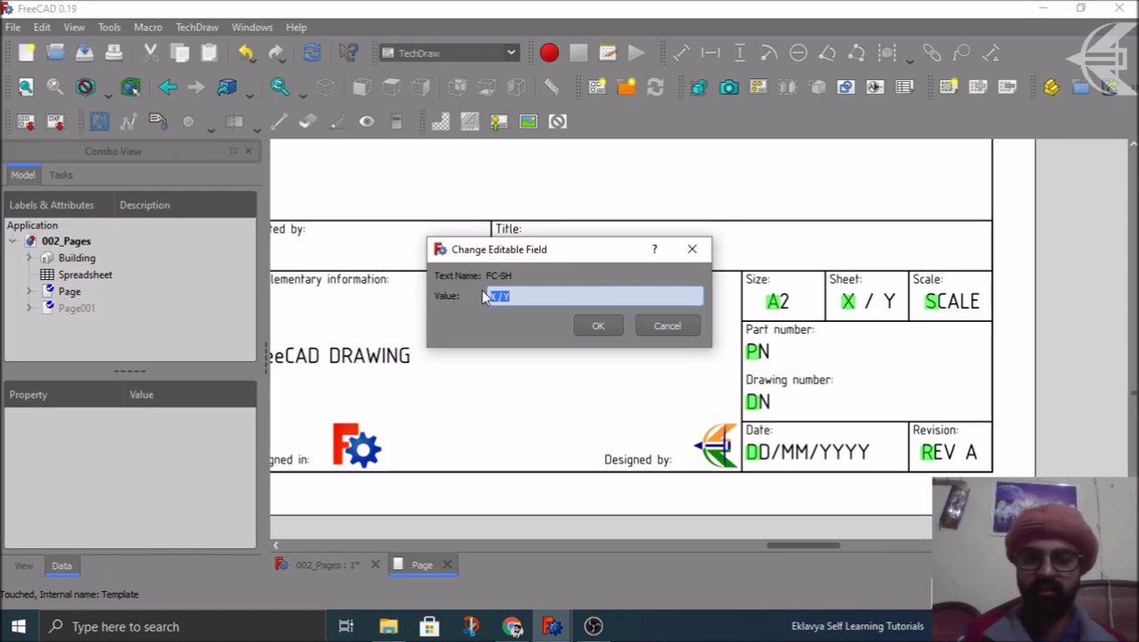
key(Home)
key(Delete)
text(1)
key(End)
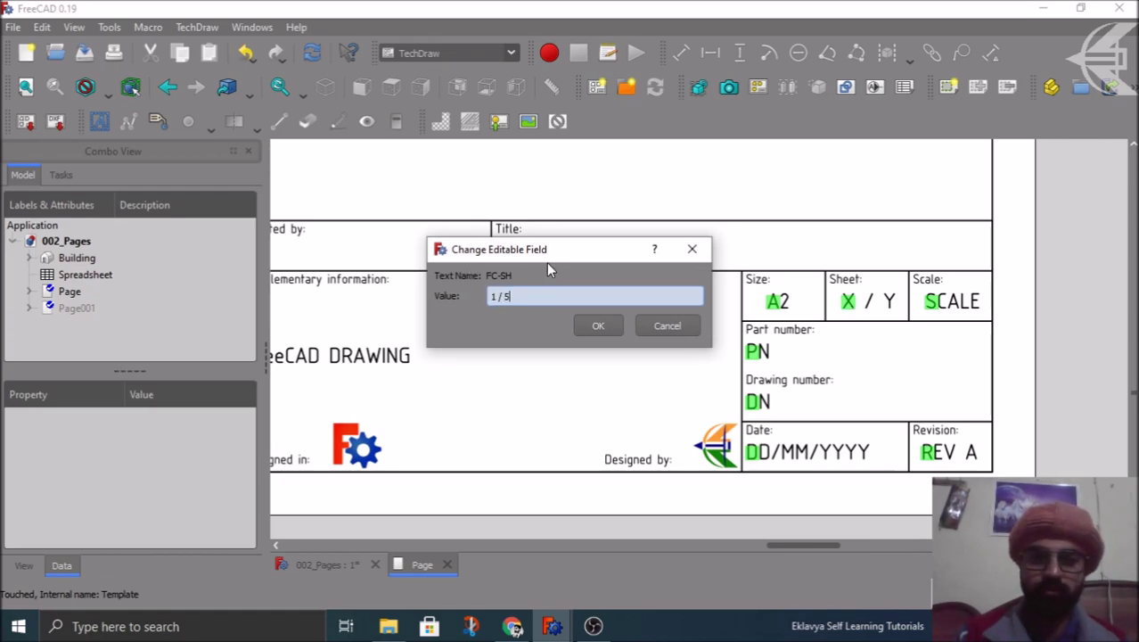
click(601, 326)
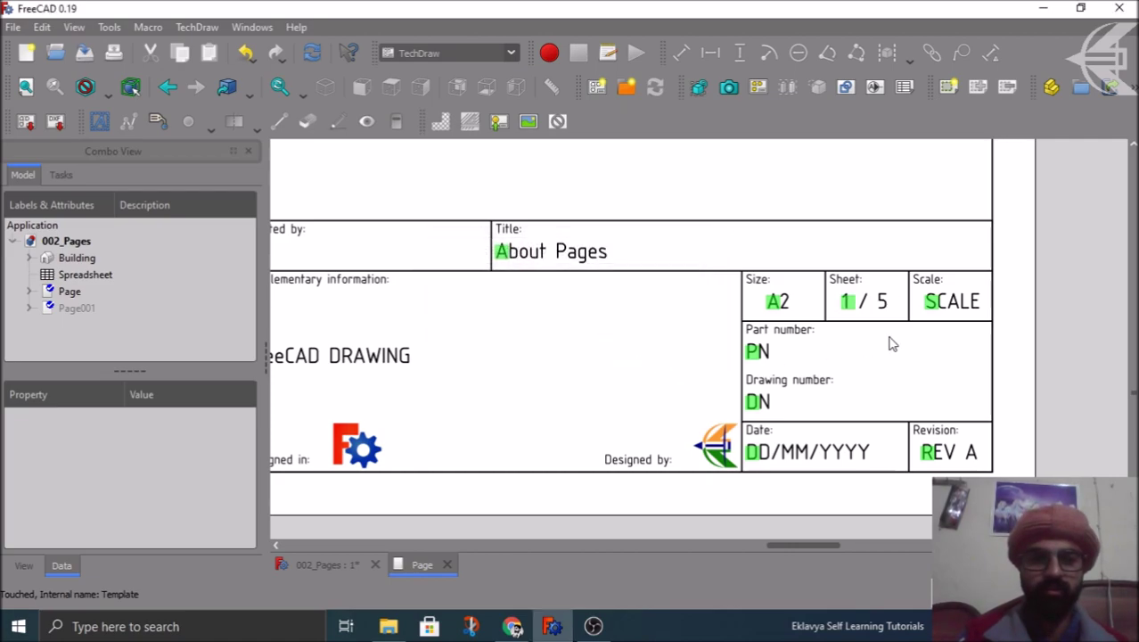
Step: Set the scale field in the default page's title block to 1:200
click(930, 305)
text(1:10)
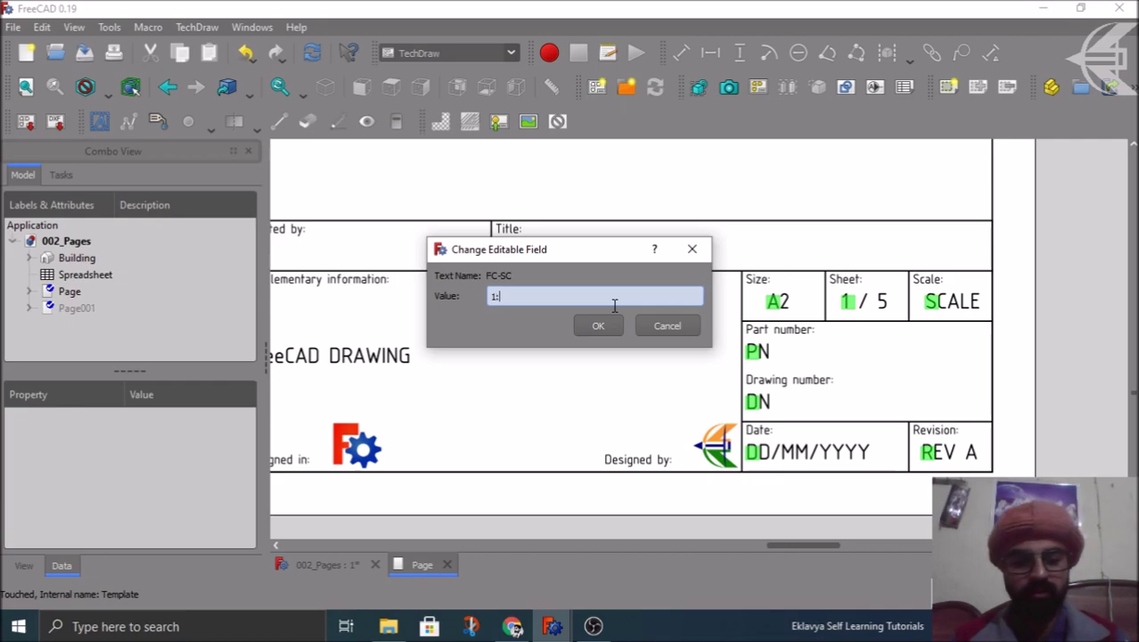
key(Return)
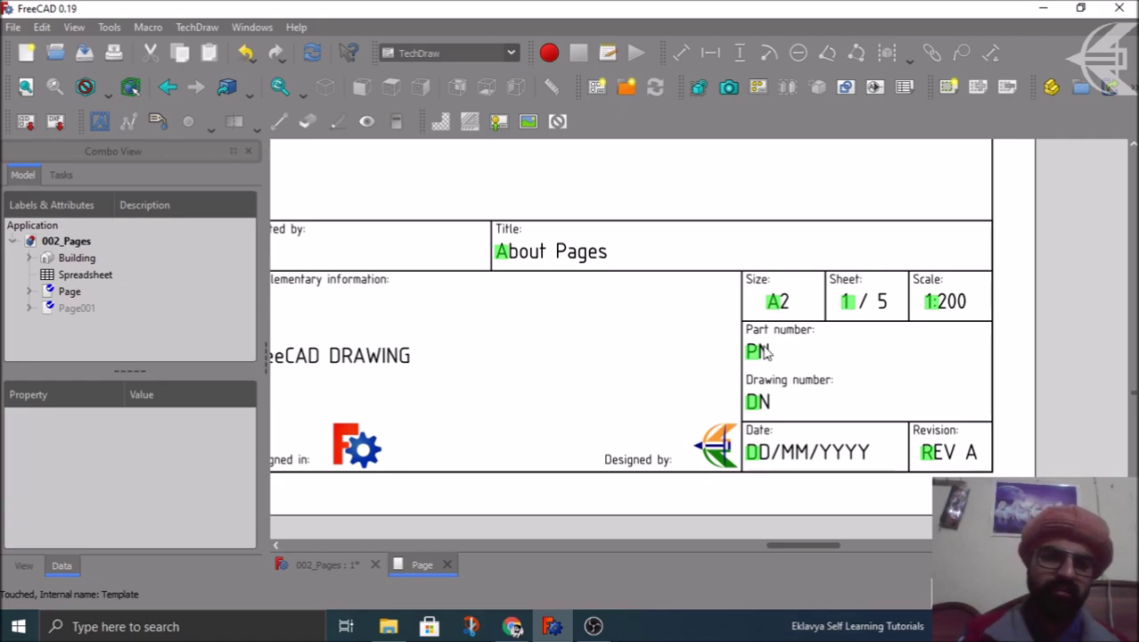
Step: Set the drawing number in the default page's title block to 002
click(756, 400)
text(002)
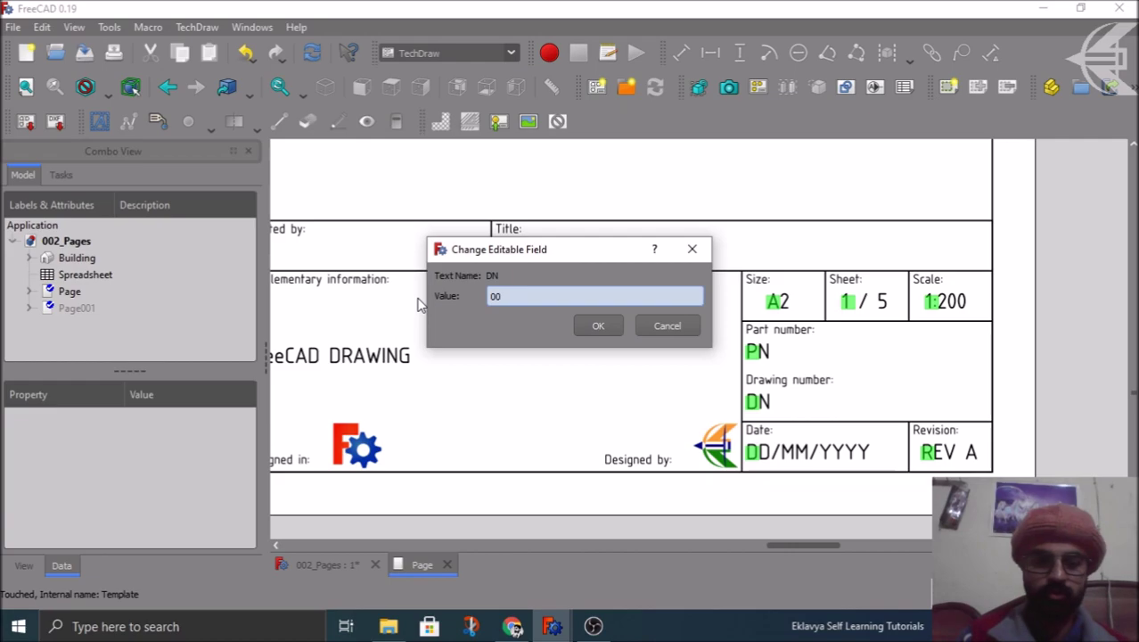
click(577, 329)
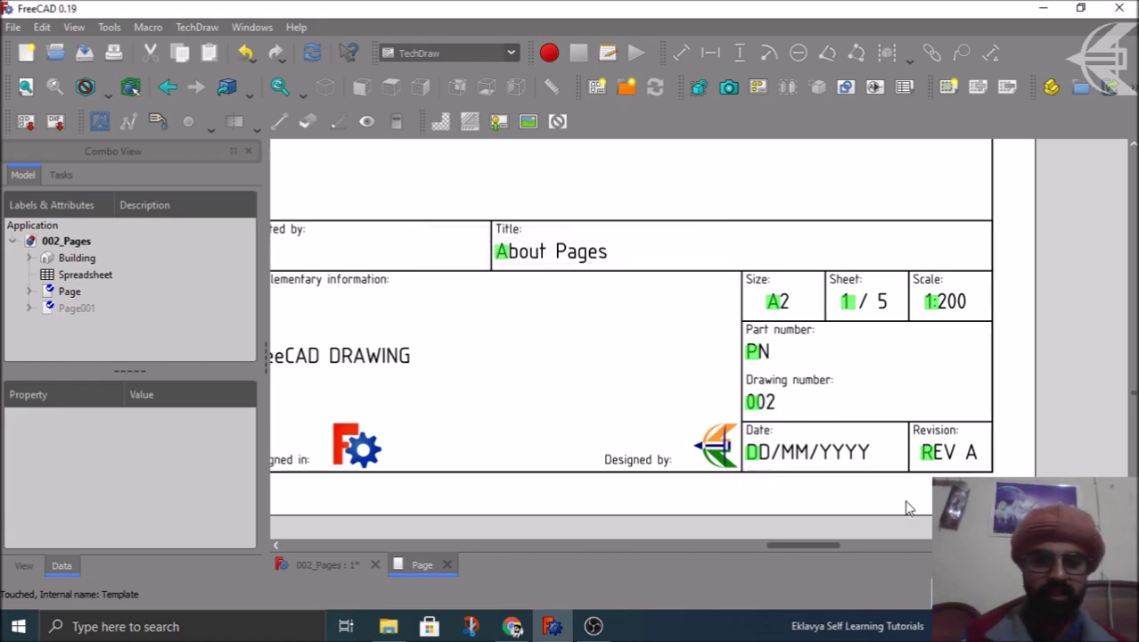
Step: Examine the full path of the TechDraw Templates folder while choosing a page template, and create no new page
scroll(978, 428, down, 2)
scroll(829, 508, down, 6)
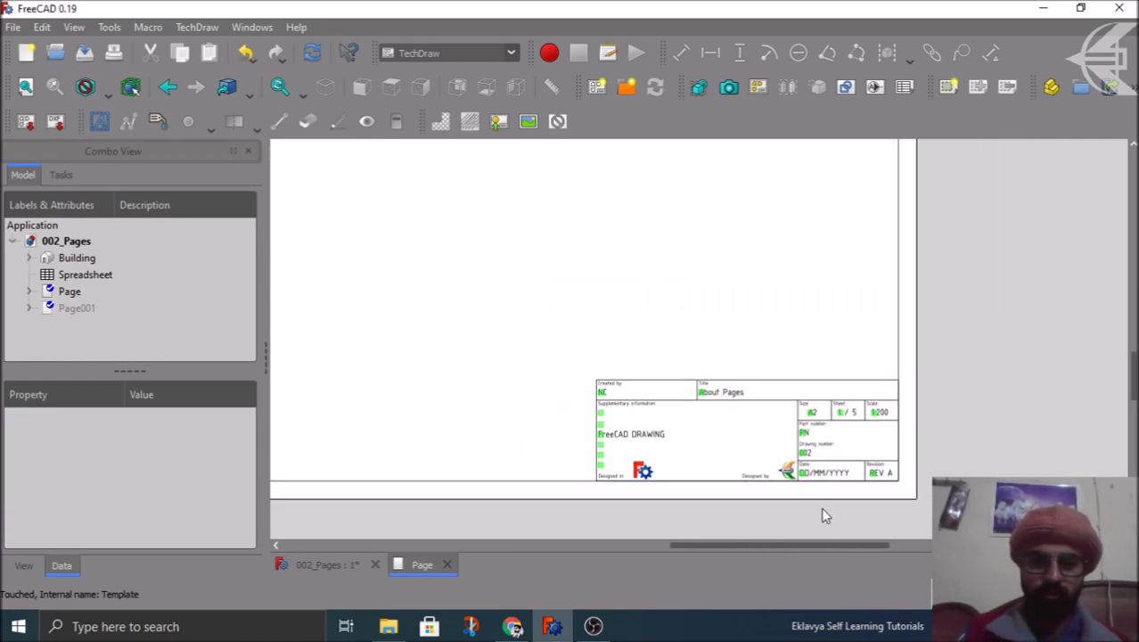
scroll(829, 508, down, 1)
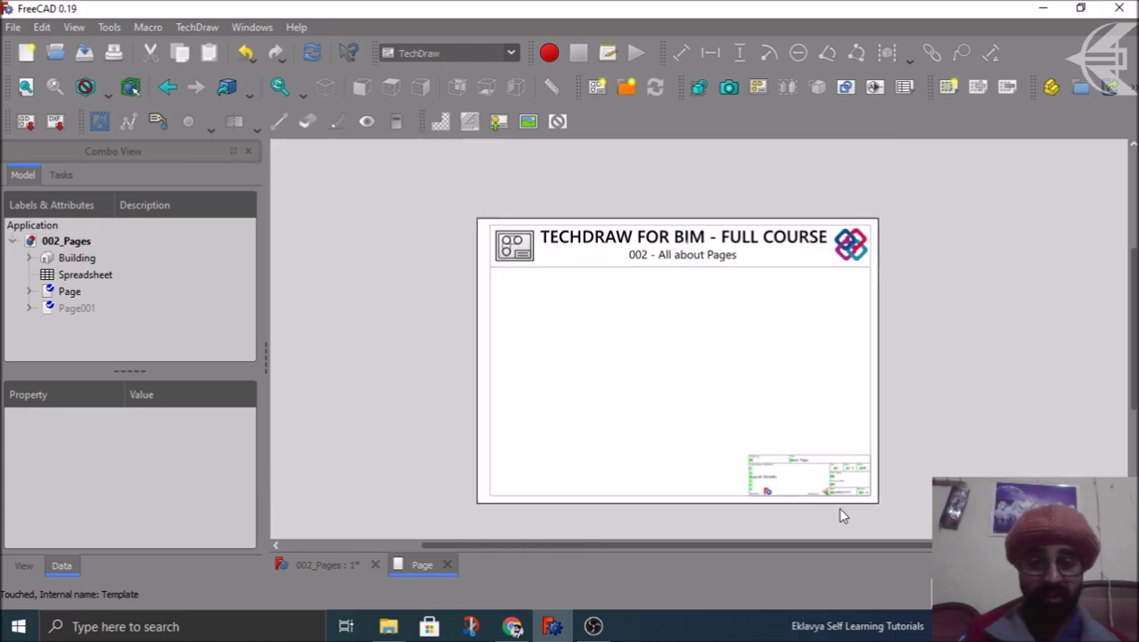
scroll(838, 507, up, 2)
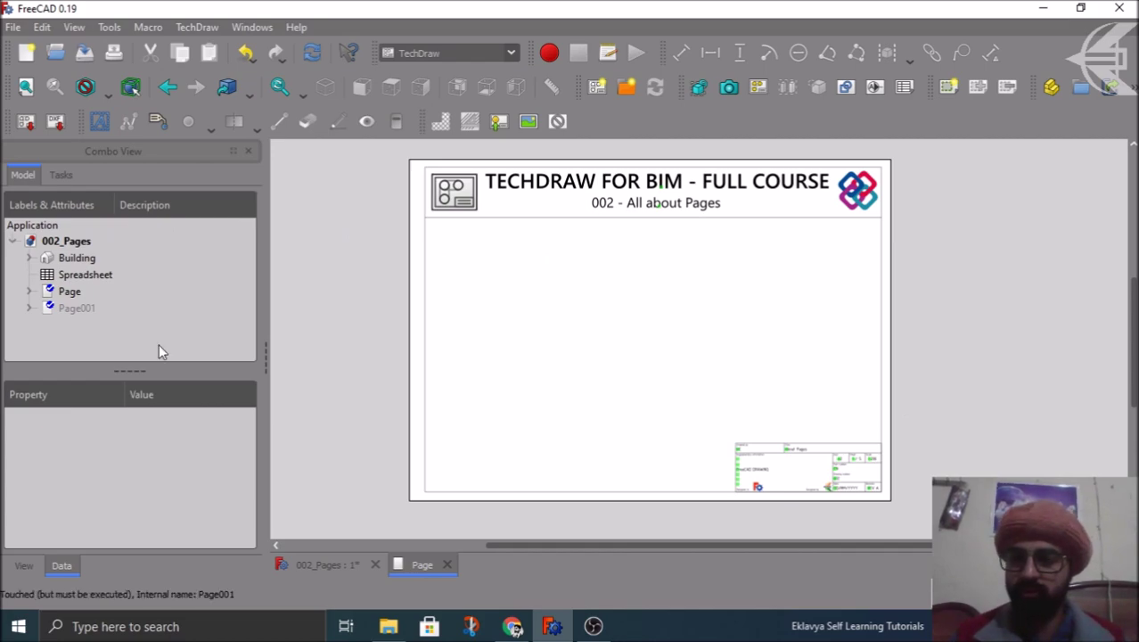
click(83, 310)
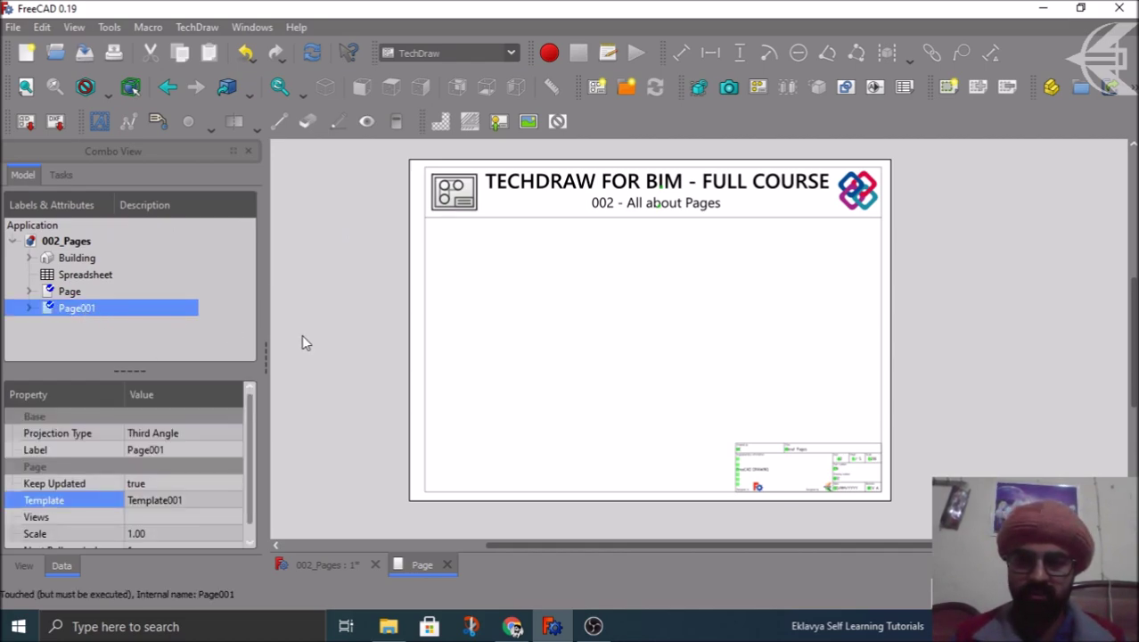
click(627, 87)
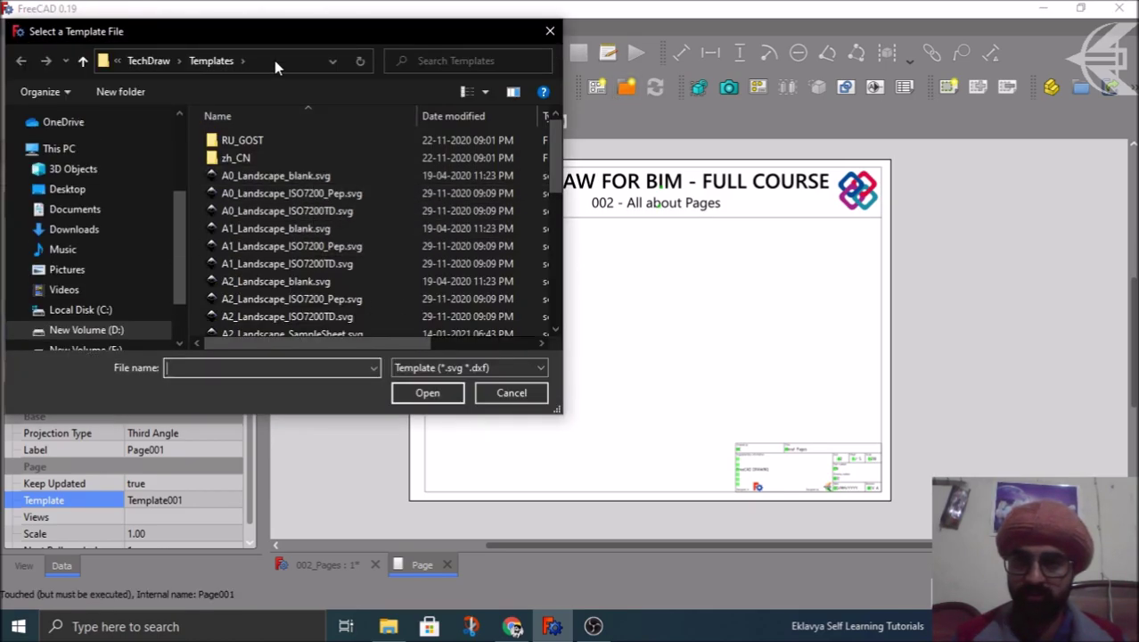
click(276, 61)
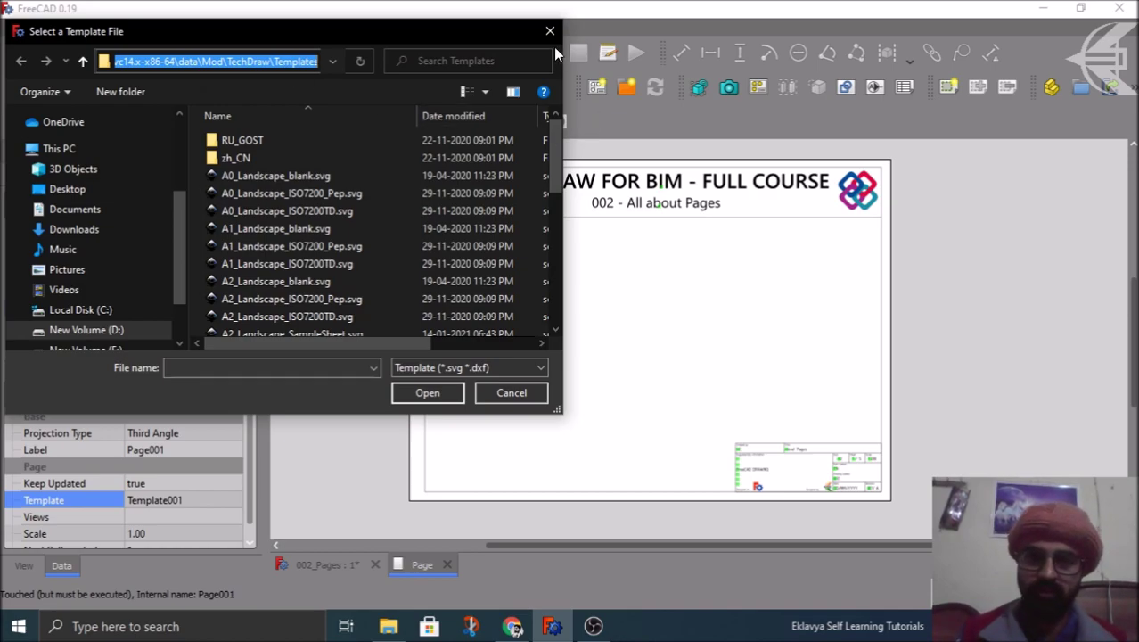
click(511, 392)
Step: Switch to File Explorer's TechDraw Templates folder, open A2_Landscape_ISO7200TD.svg in Inkscape and maximize its window
click(388, 626)
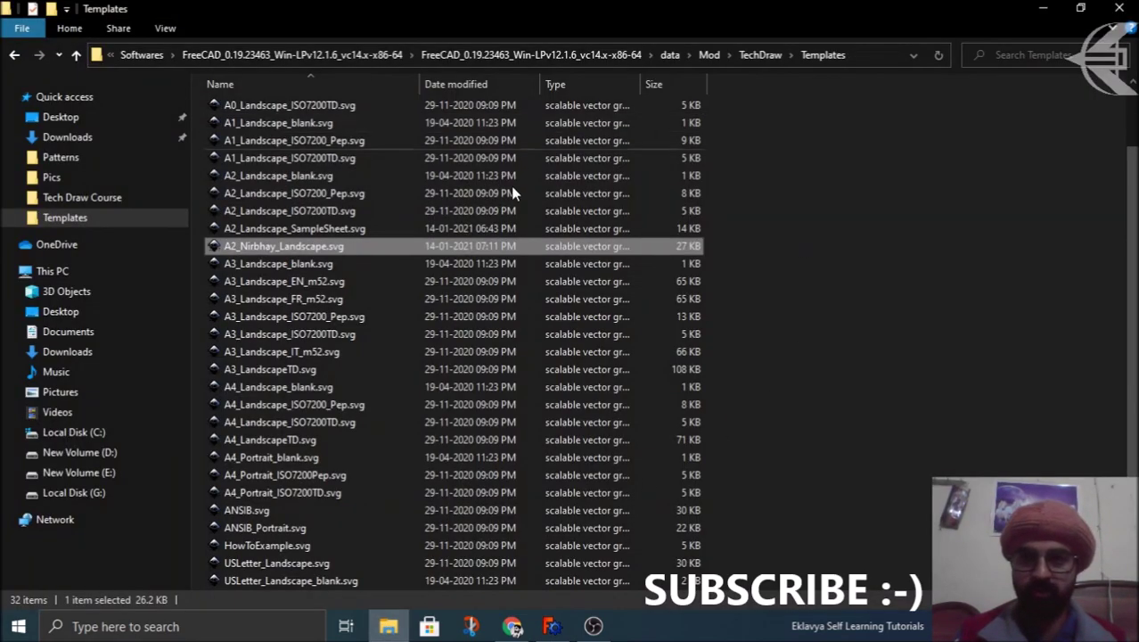
scroll(533, 398, up, 2)
click(1035, 328)
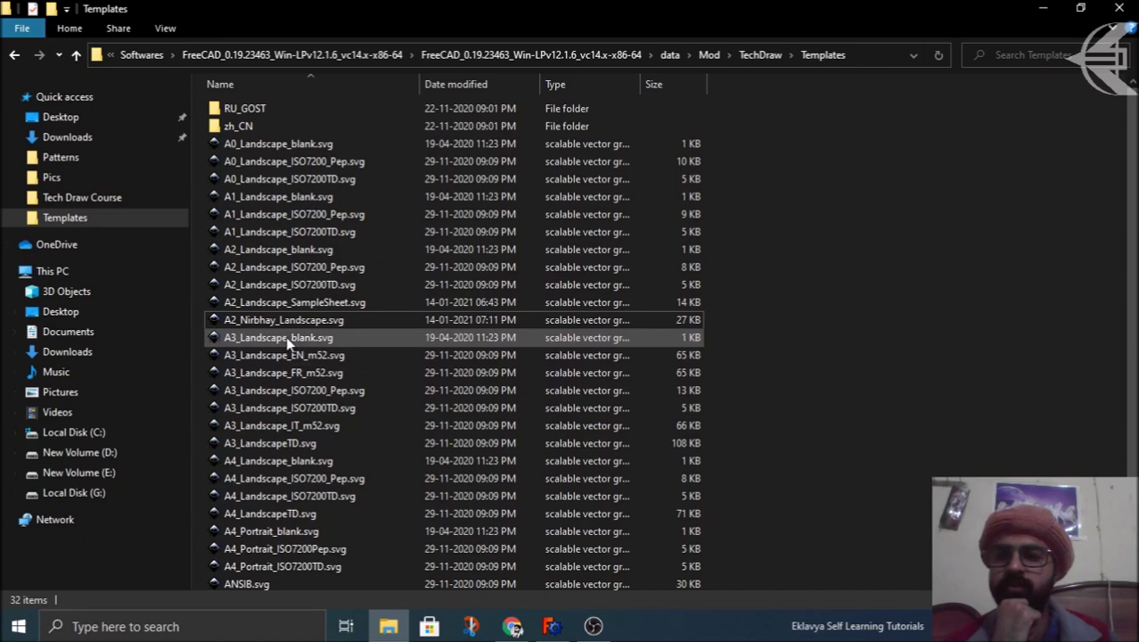
click(274, 291)
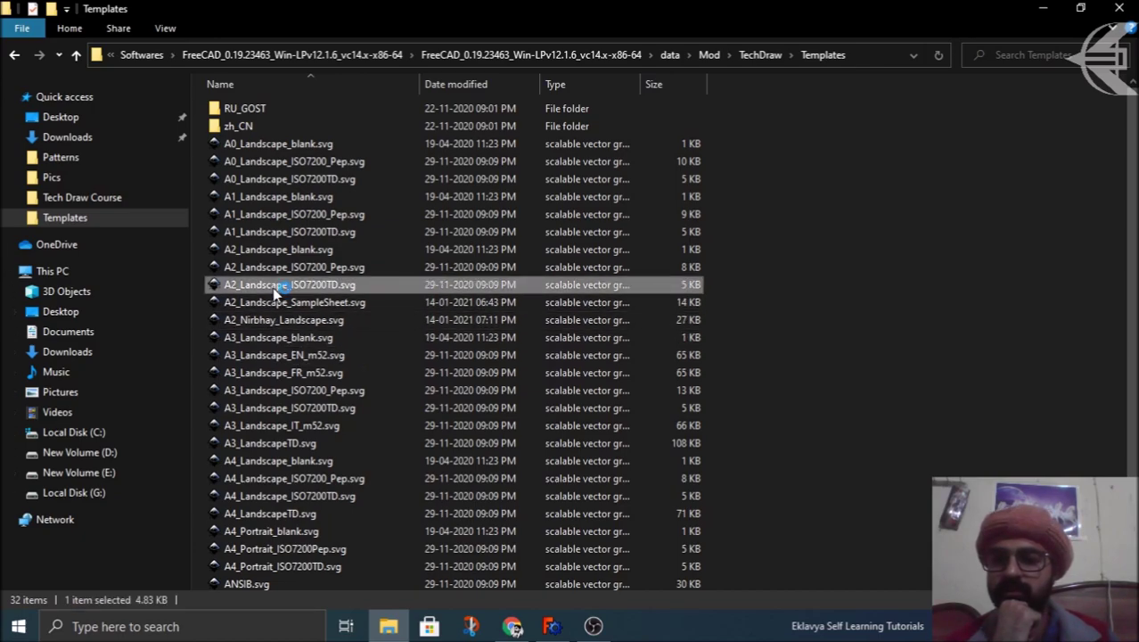
double_click(278, 290)
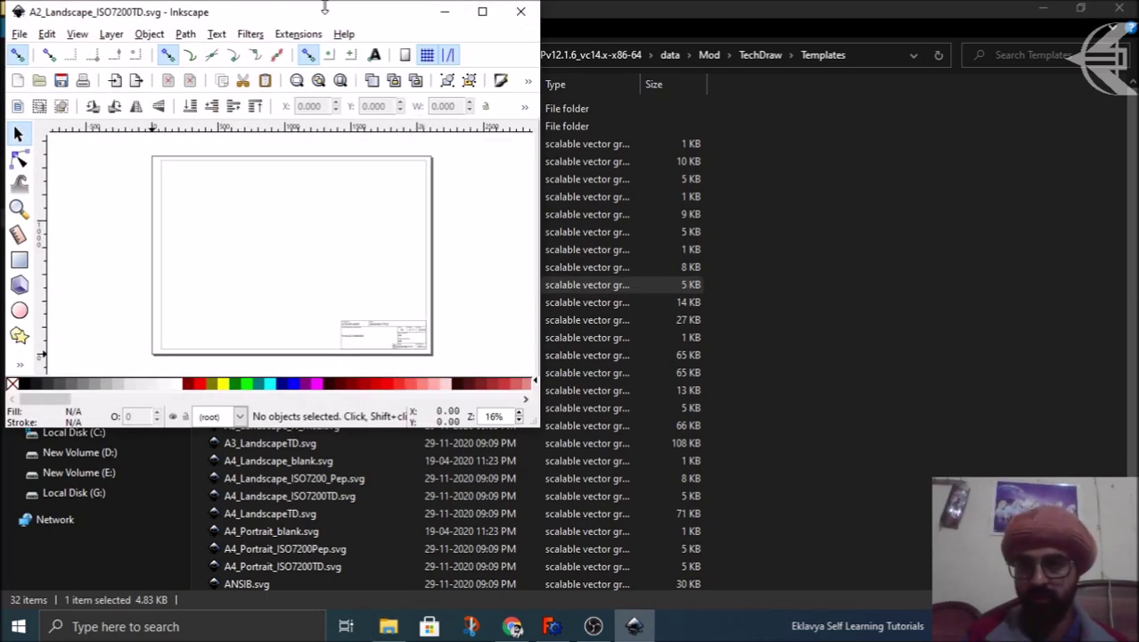
click(503, 12)
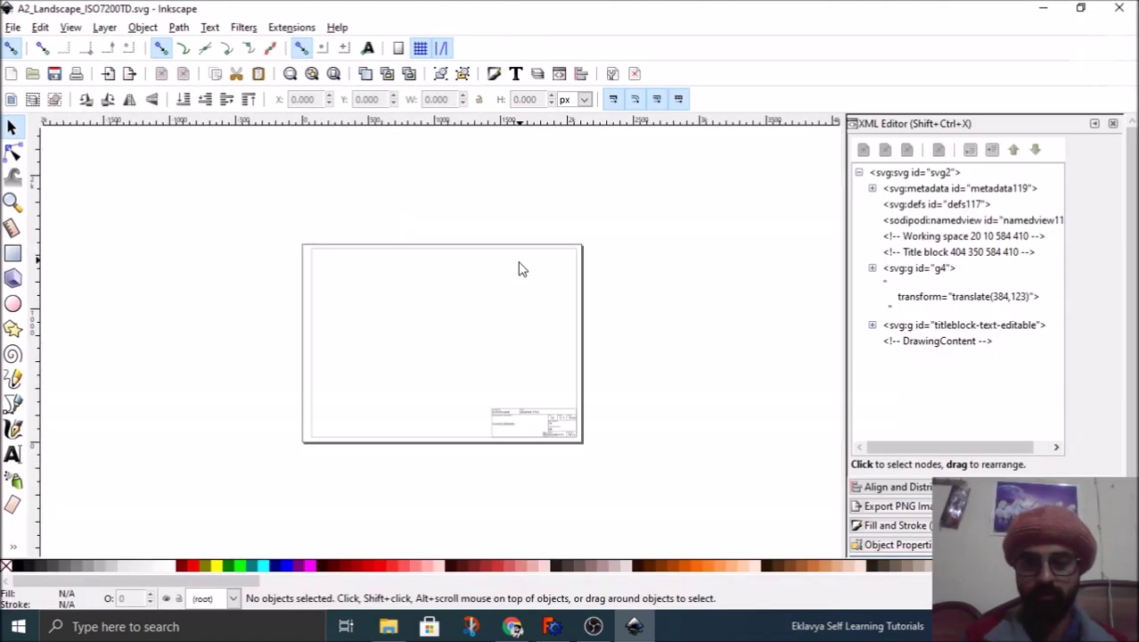
Step: Close the XML Editor so that the Object Properties of the template can be used
ctrl+scroll(517, 267, down, 1)
ctrl+scroll(478, 324, up, 1)
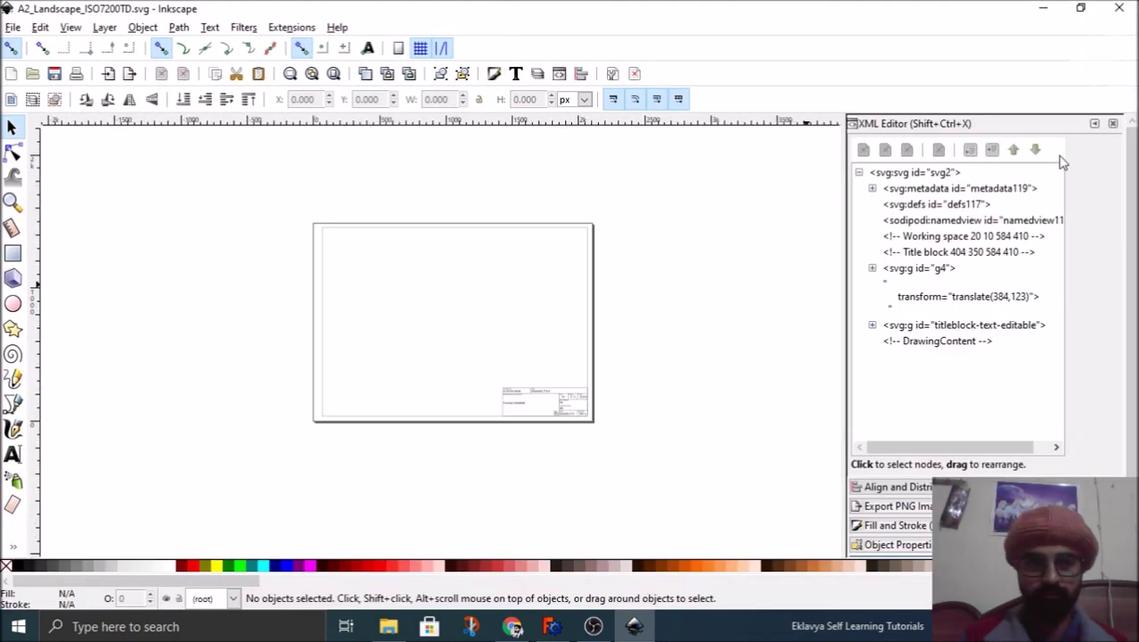
click(1112, 123)
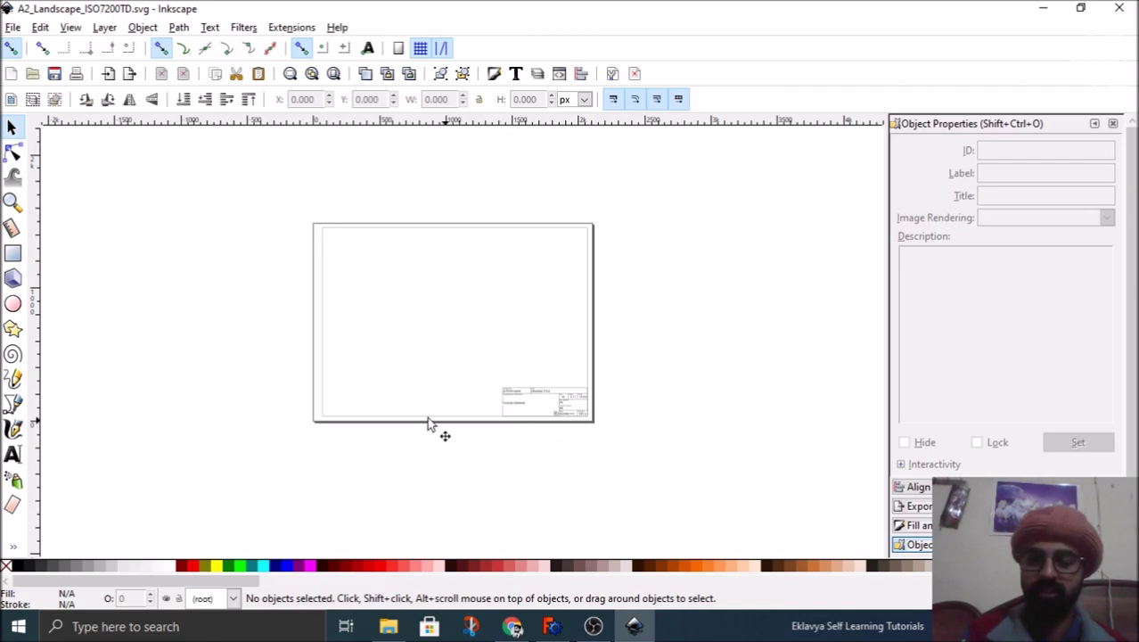
Step: Enter the titleblock-text-editable group that contains the AUTHOR NAME text in the template's title block
ctrl+scroll(406, 328, up, 1)
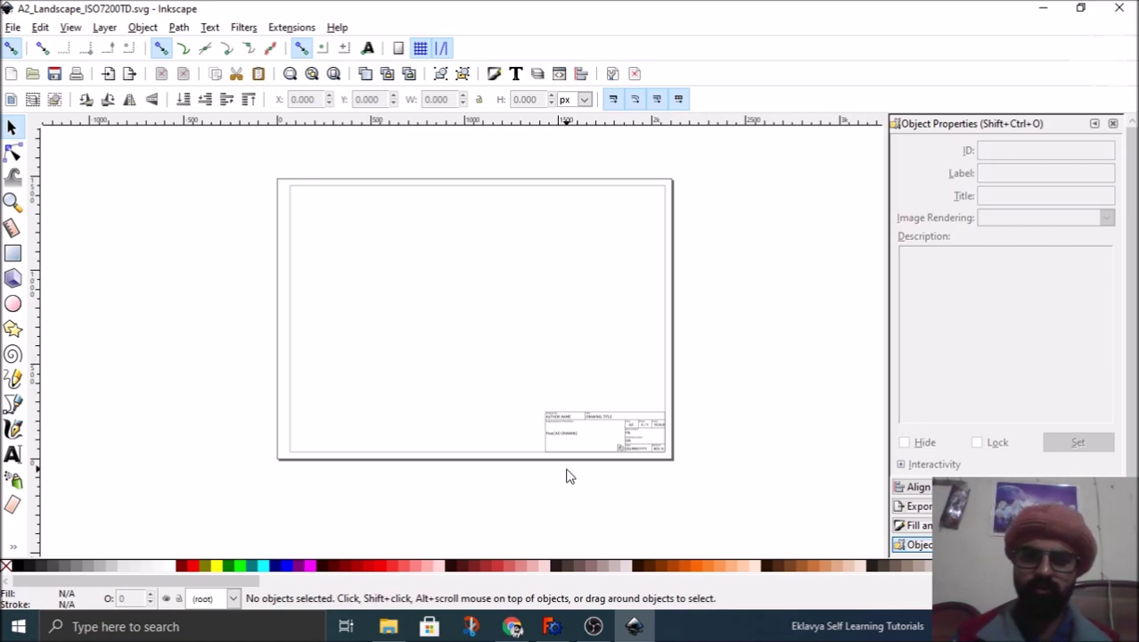
ctrl+scroll(602, 464, up, 5)
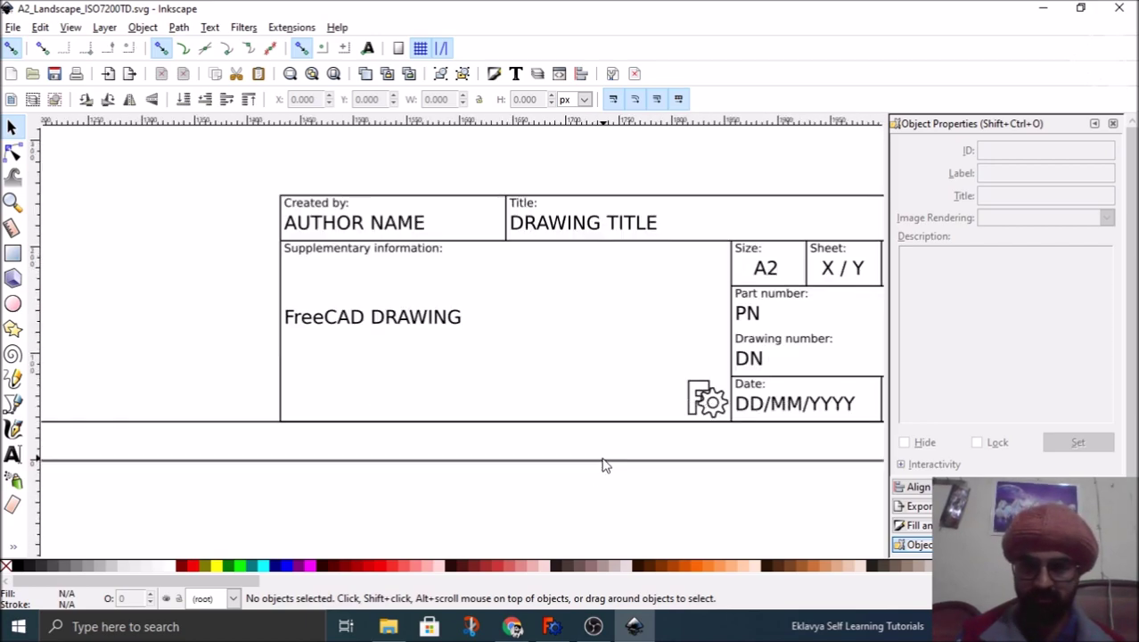
ctrl+scroll(508, 465, down, 2)
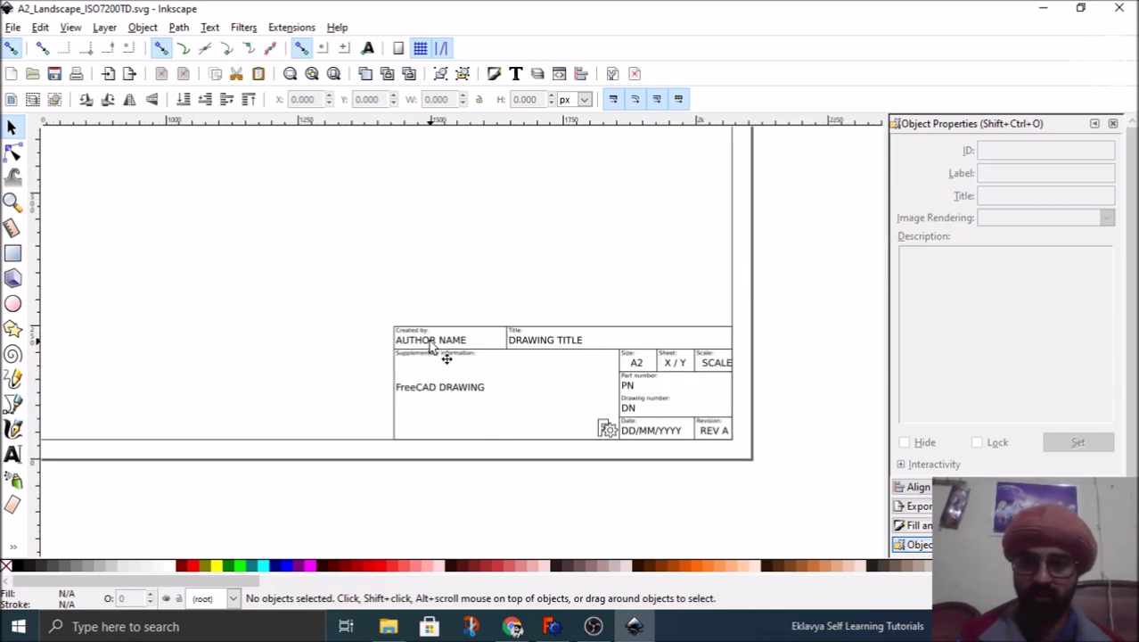
ctrl+scroll(434, 349, up, 4)
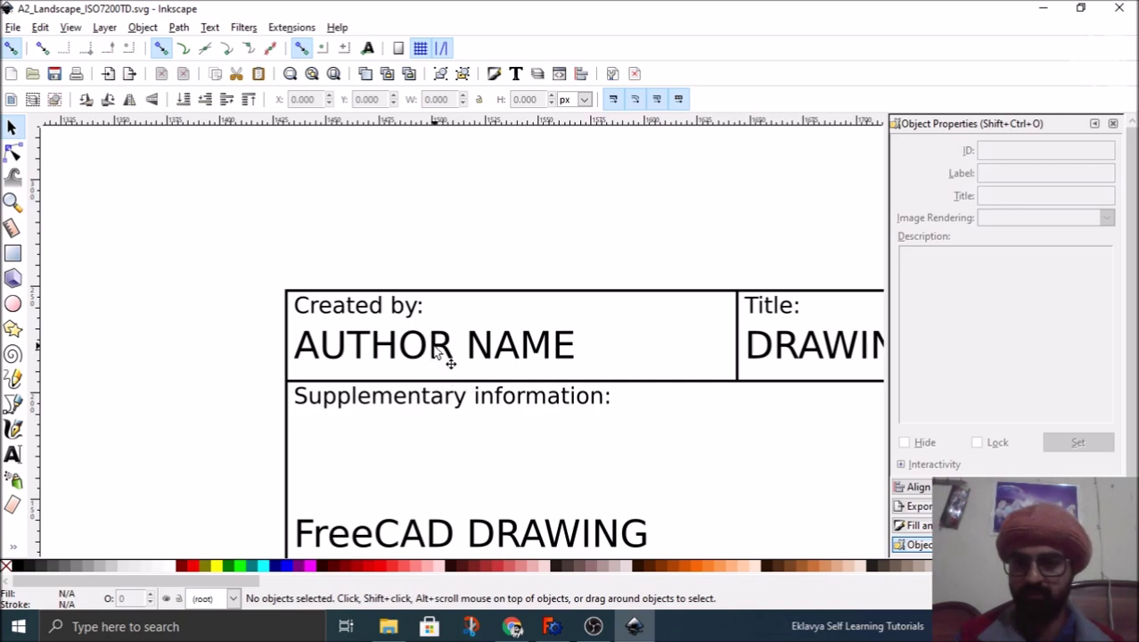
ctrl+scroll(370, 306, up, 3)
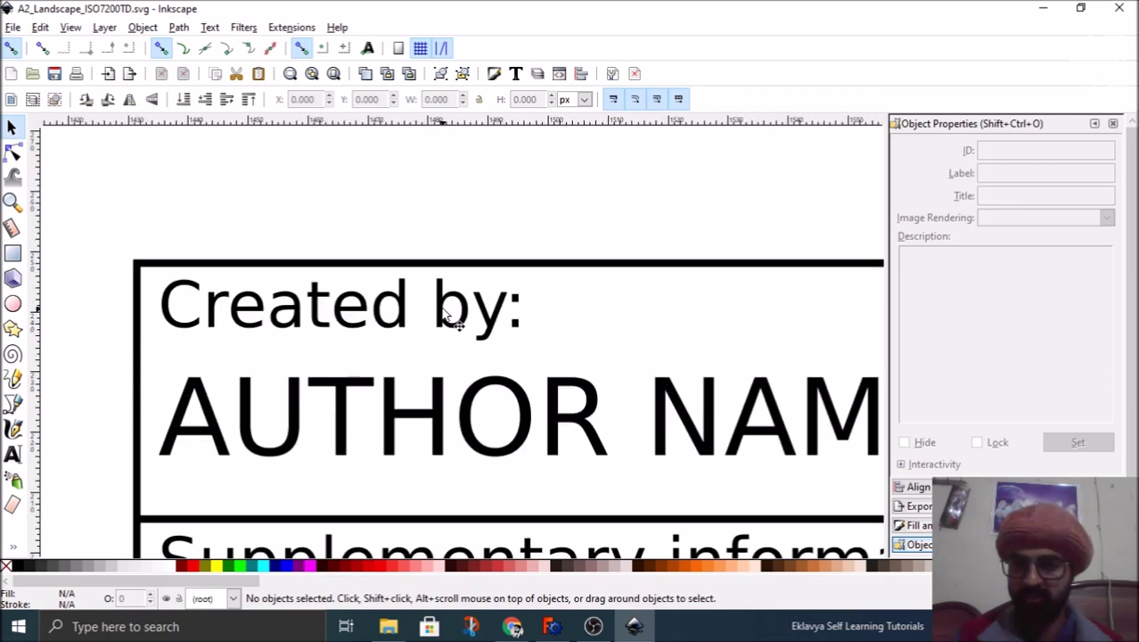
ctrl+scroll(380, 282, down, 2)
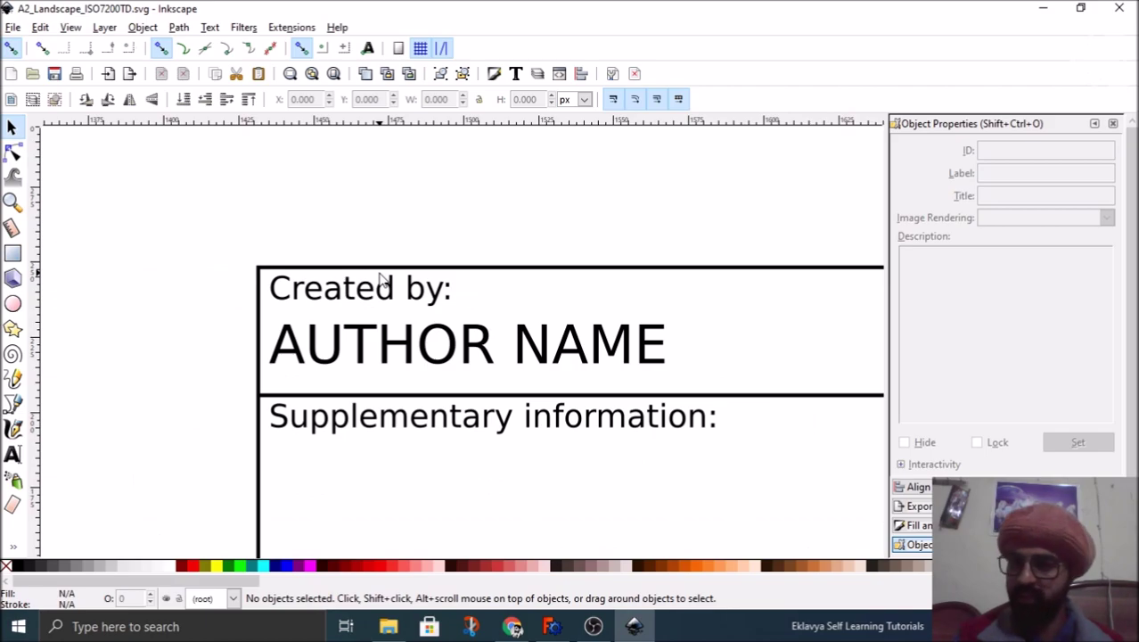
click(409, 352)
click(410, 353)
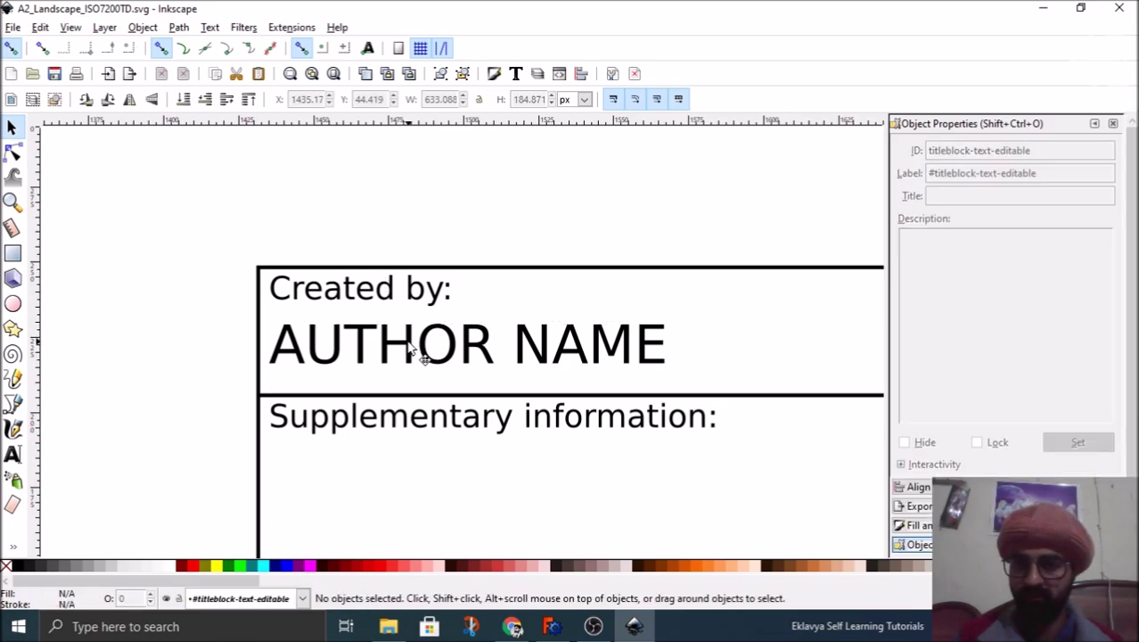
Step: Copy the AUTHOR NAME text and paste the duplicate slightly to the left of the original, overlapping it
click(411, 352)
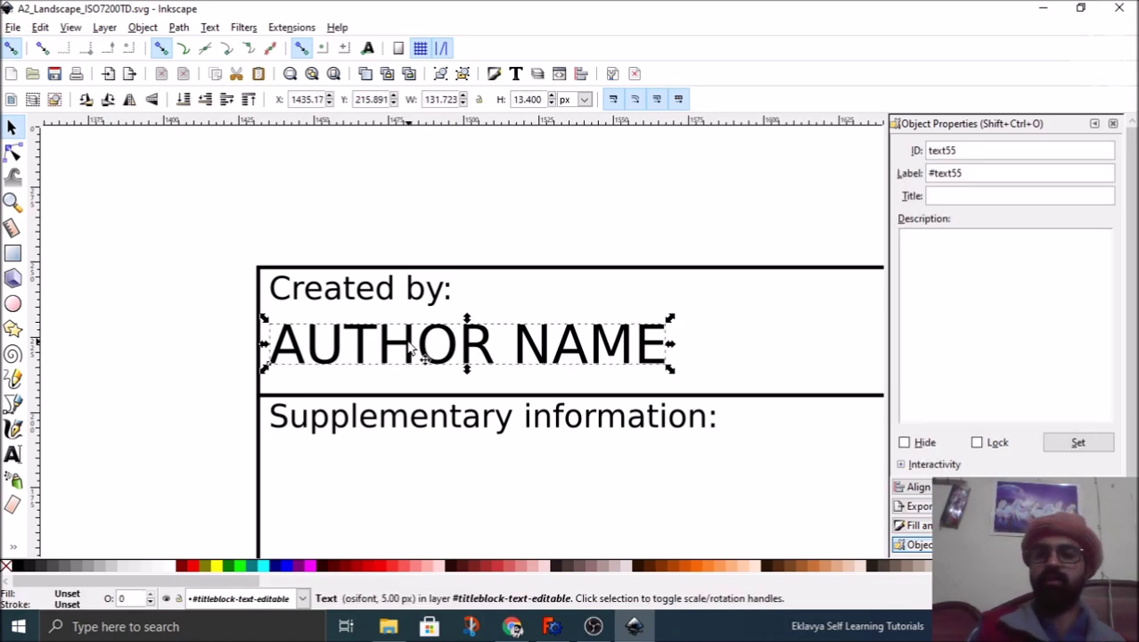
key(ctrl)
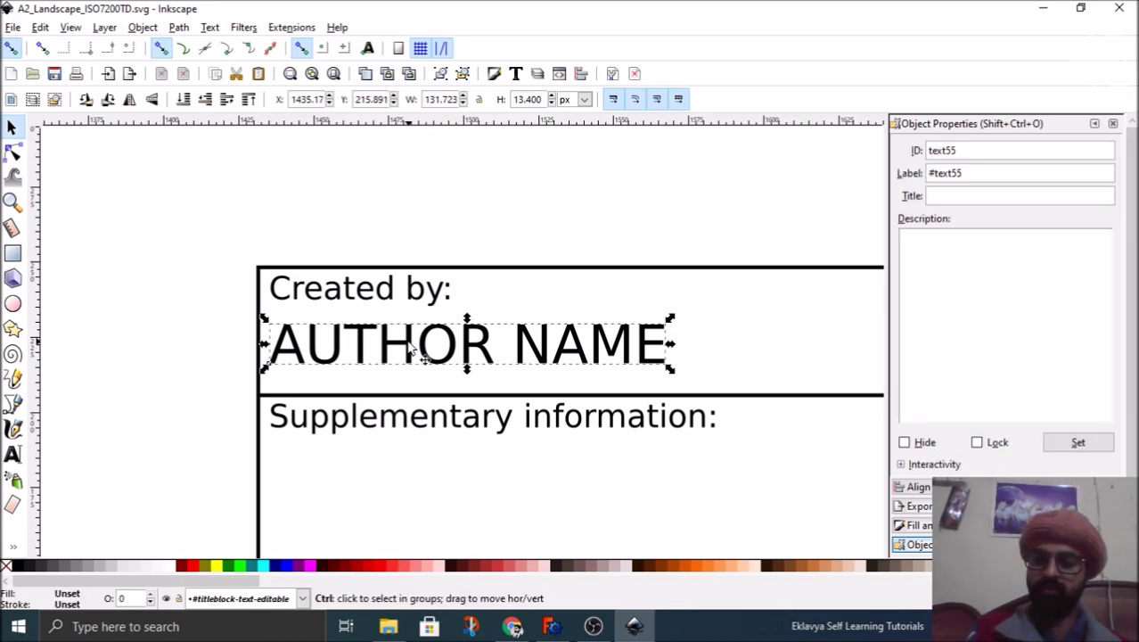
key(ctrl+v)
drag(411, 351, 364, 204)
key(Escape)
click(223, 351)
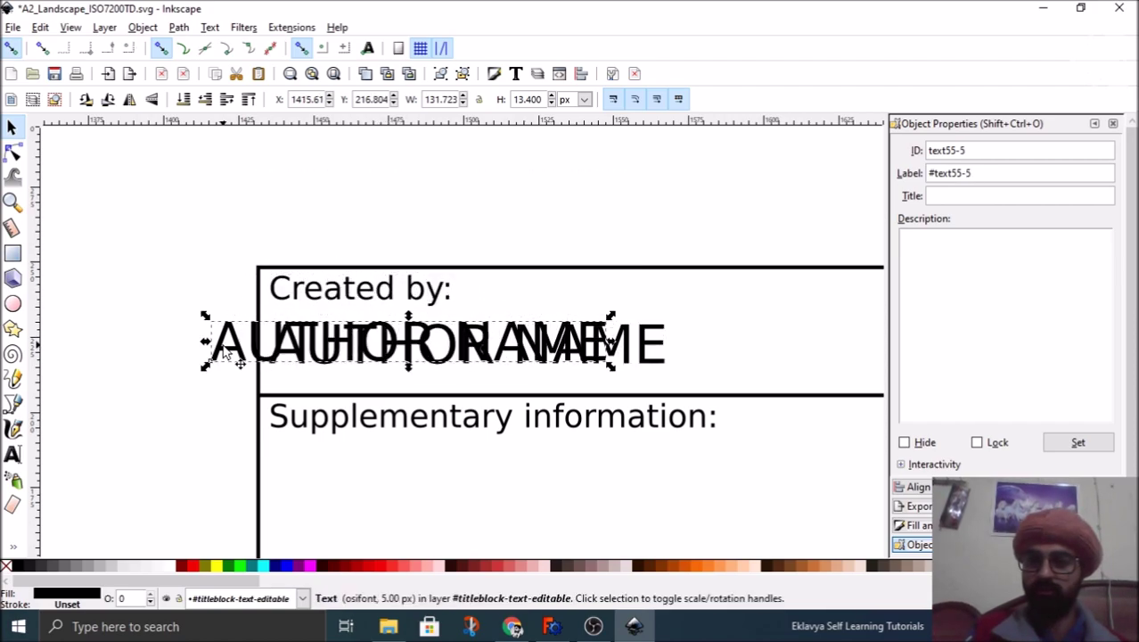
Step: Move the duplicated AUTHOR NAME text out of the title block to just above the Created by cell, at about X 1419, Y 269 px
key(t)
key(Escape)
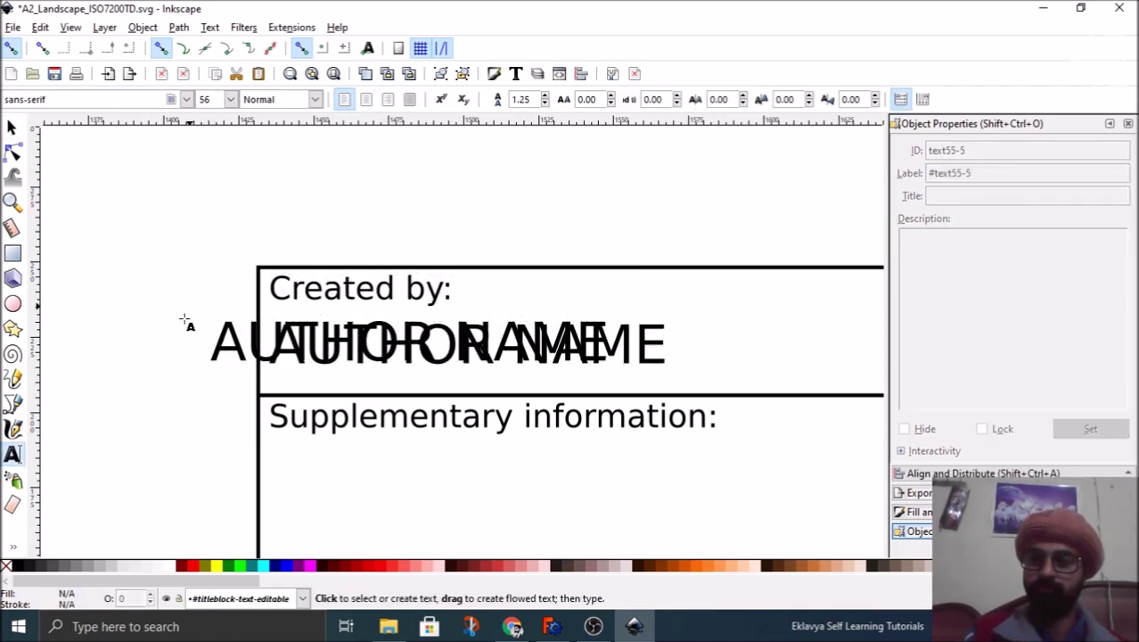
key(s)
click(218, 358)
drag(222, 359, 229, 190)
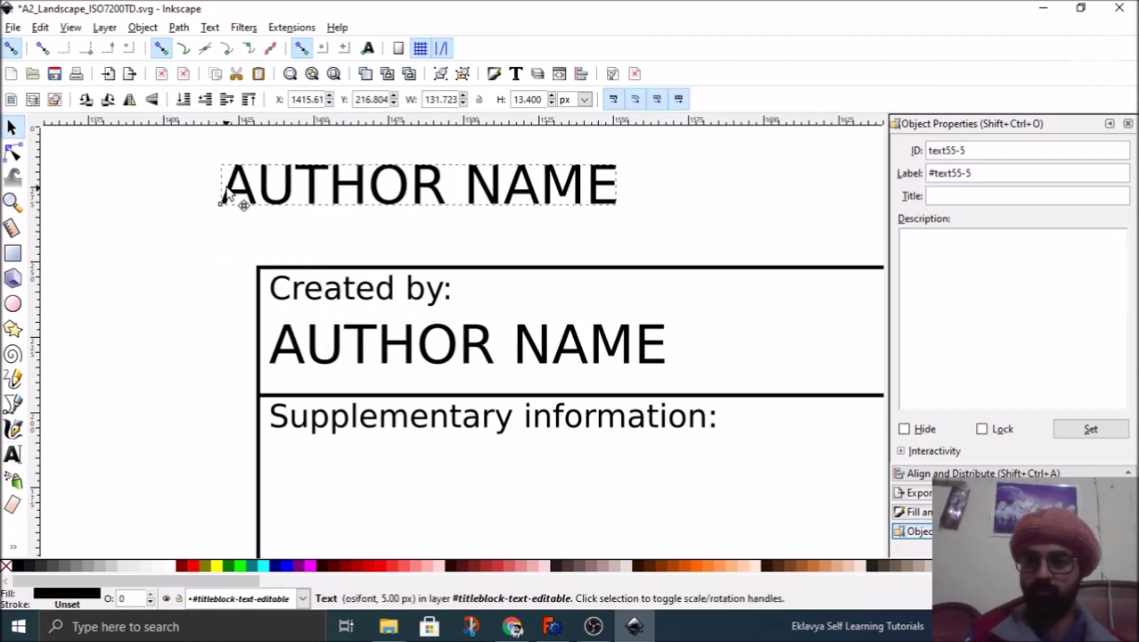
Step: Move the AUTHOR NAME copy up to the page's top edge, at about X 923, Y 1382 px
ctrl+scroll(788, 520, down, 4)
ctrl+scroll(704, 356, down, 3)
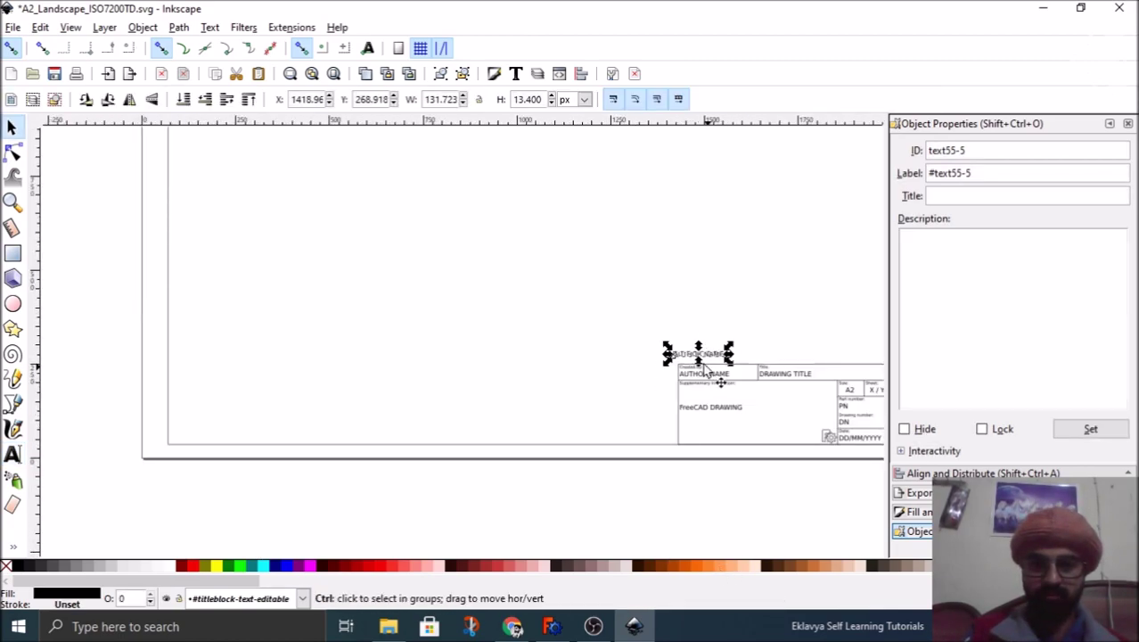
ctrl+scroll(696, 364, up, 1)
drag(683, 356, 466, 84)
ctrl+scroll(470, 323, down, 2)
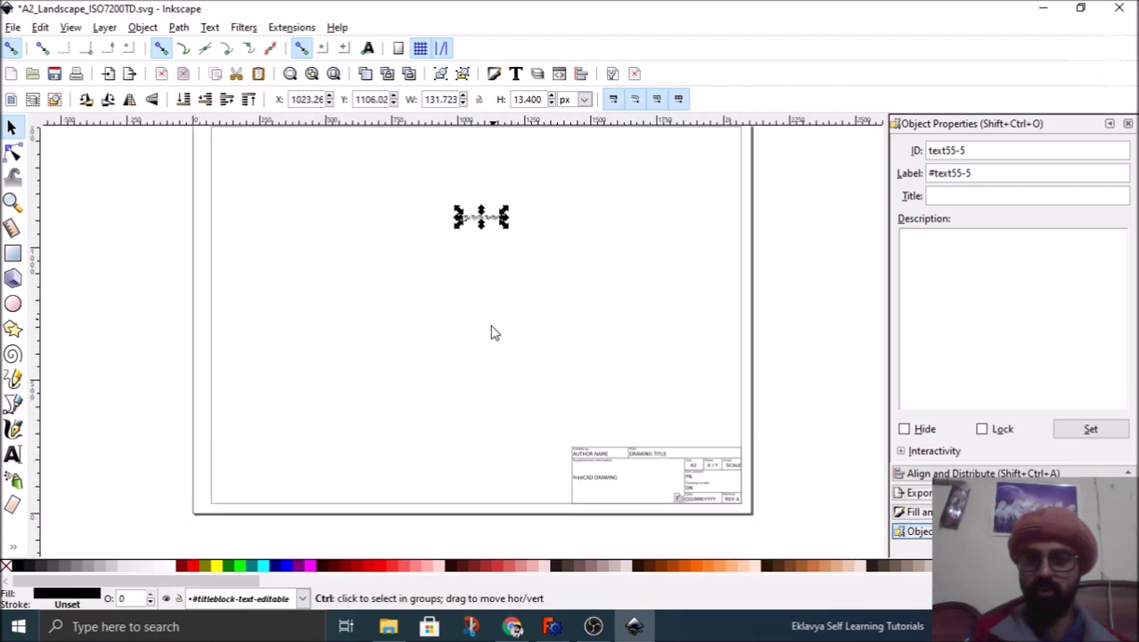
ctrl+scroll(492, 326, down, 1)
ctrl+scroll(497, 212, up, 2)
drag(483, 301, 427, 189)
ctrl+scroll(427, 191, up, 5)
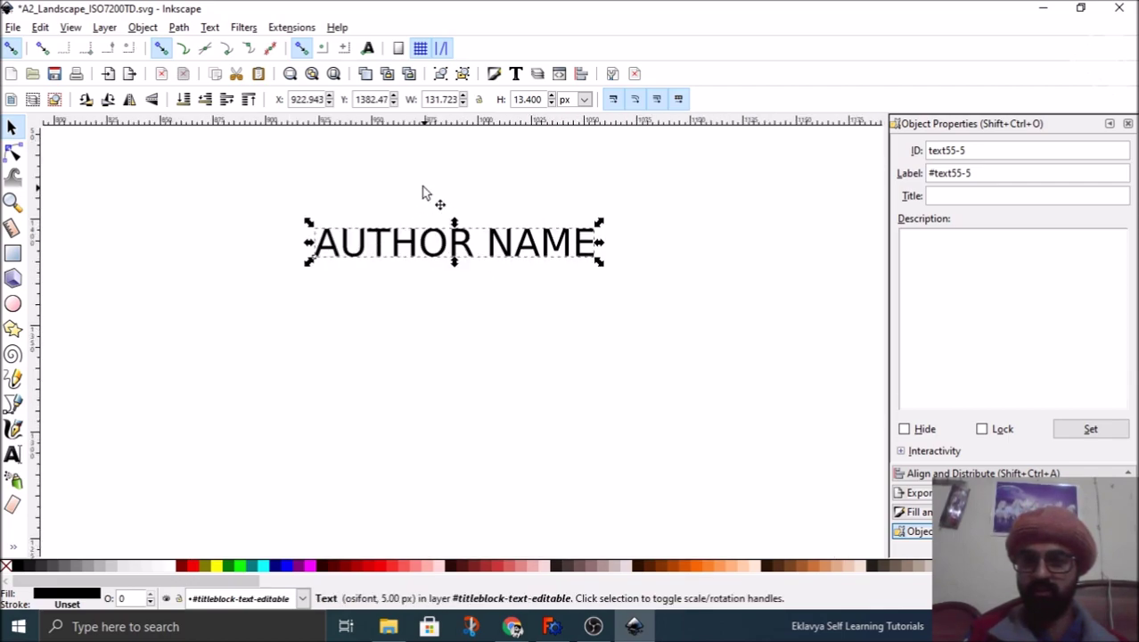
Step: Leave the copy's text editing and shift the AUTHOR NAME copy to the middle of the page's top edge, at about X 1005, Y 1386 px
double_click(504, 241)
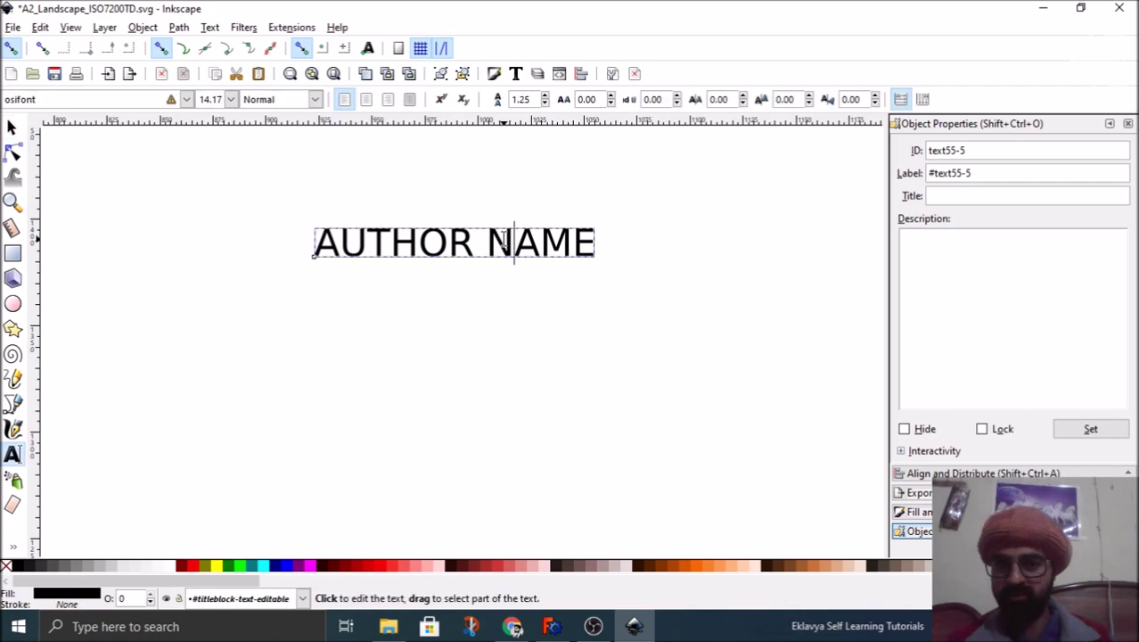
key(Escape)
key(F1)
ctrl+scroll(504, 248, down, 7)
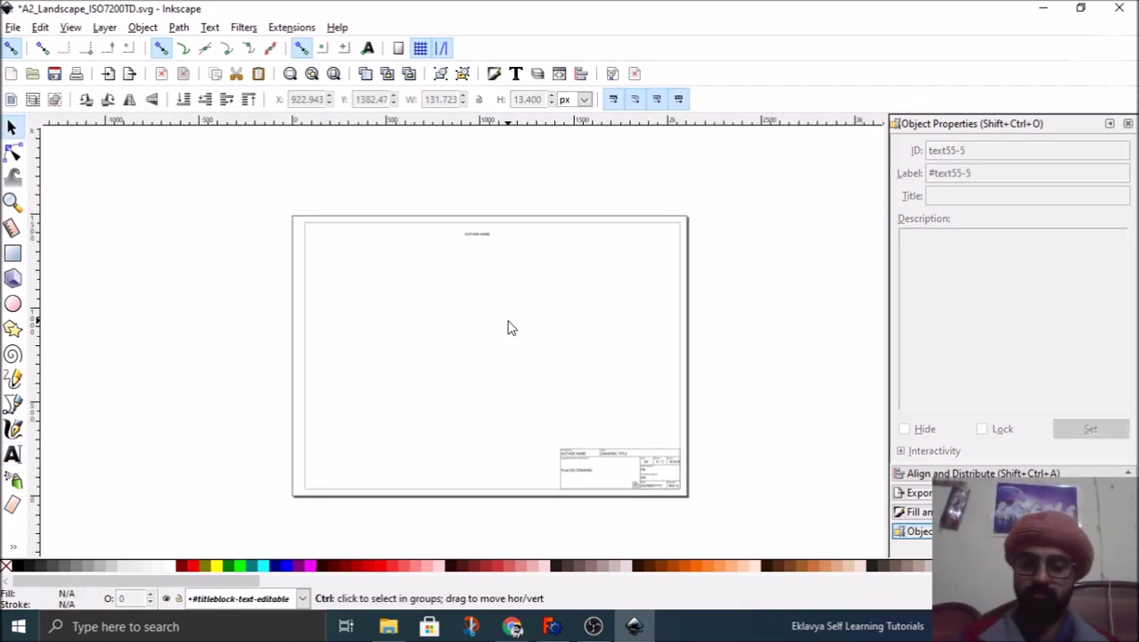
ctrl+scroll(526, 233, up, 3)
click(424, 257)
drag(433, 259, 475, 258)
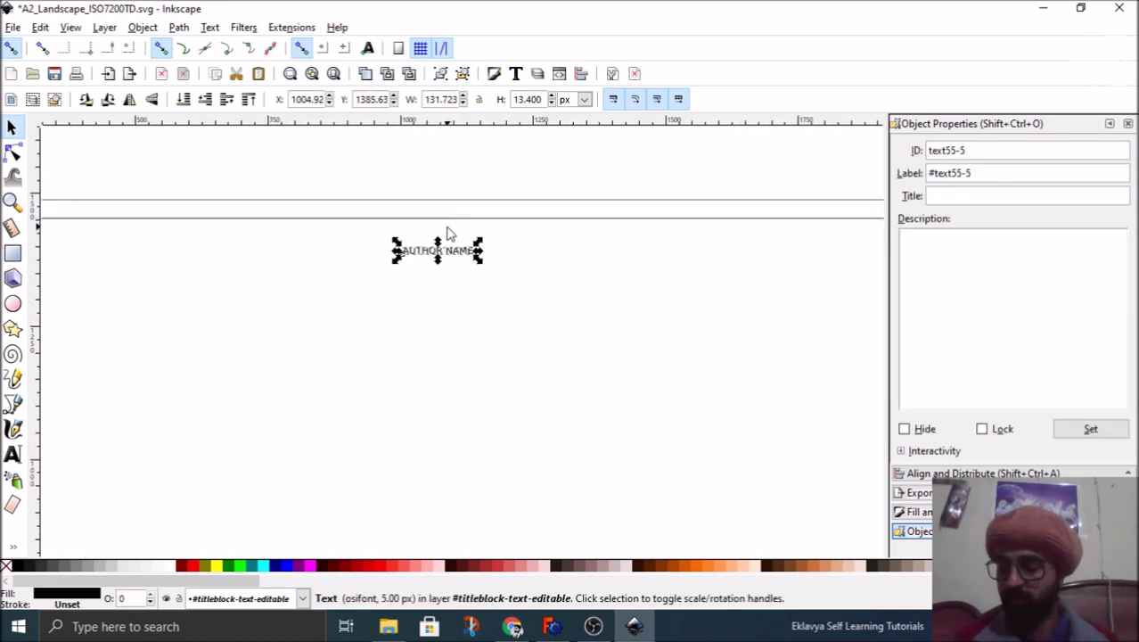
Step: Compare the original title block fields with the AUTHOR NAME copy placed at the top of the page
ctrl+scroll(383, 231, down, 6)
ctrl+scroll(454, 388, up, 4)
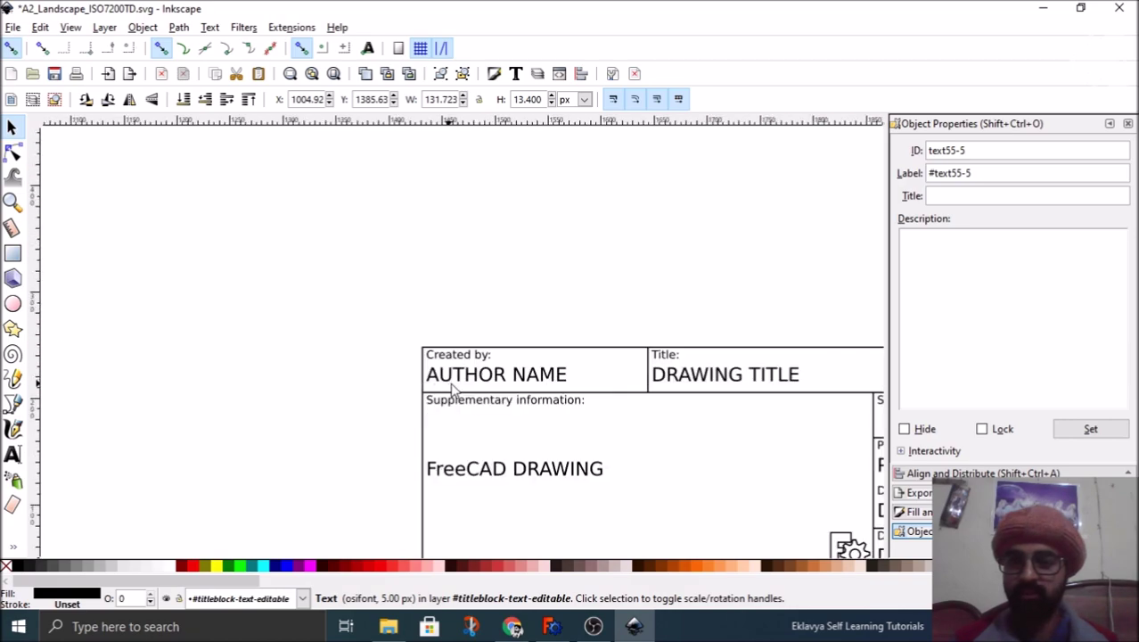
ctrl+scroll(463, 383, up, 4)
ctrl+scroll(469, 392, down, 6)
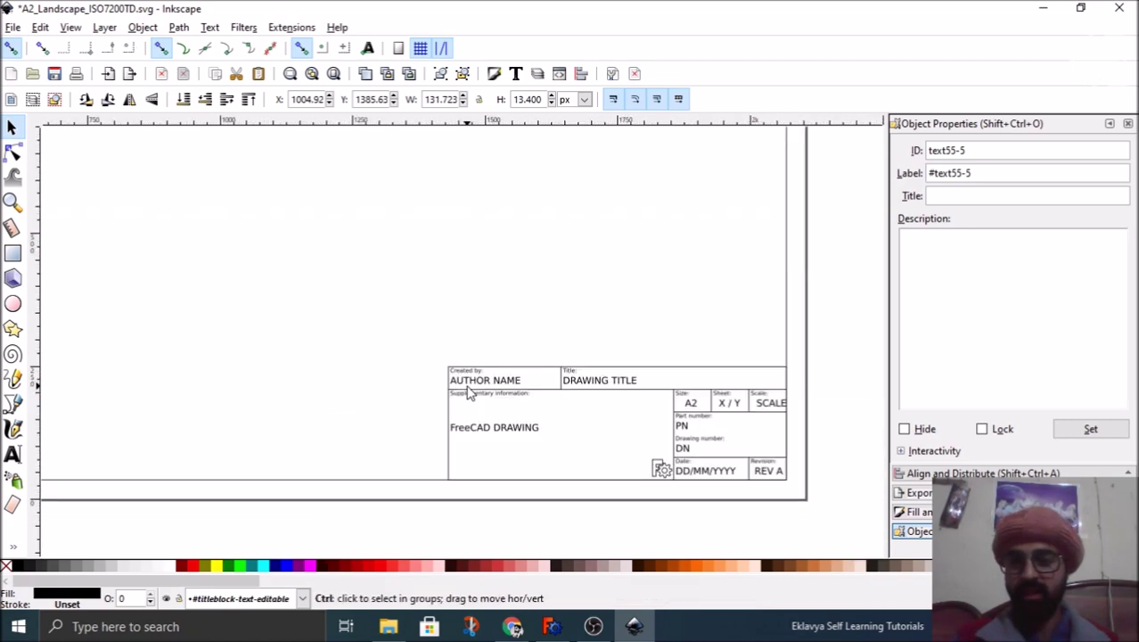
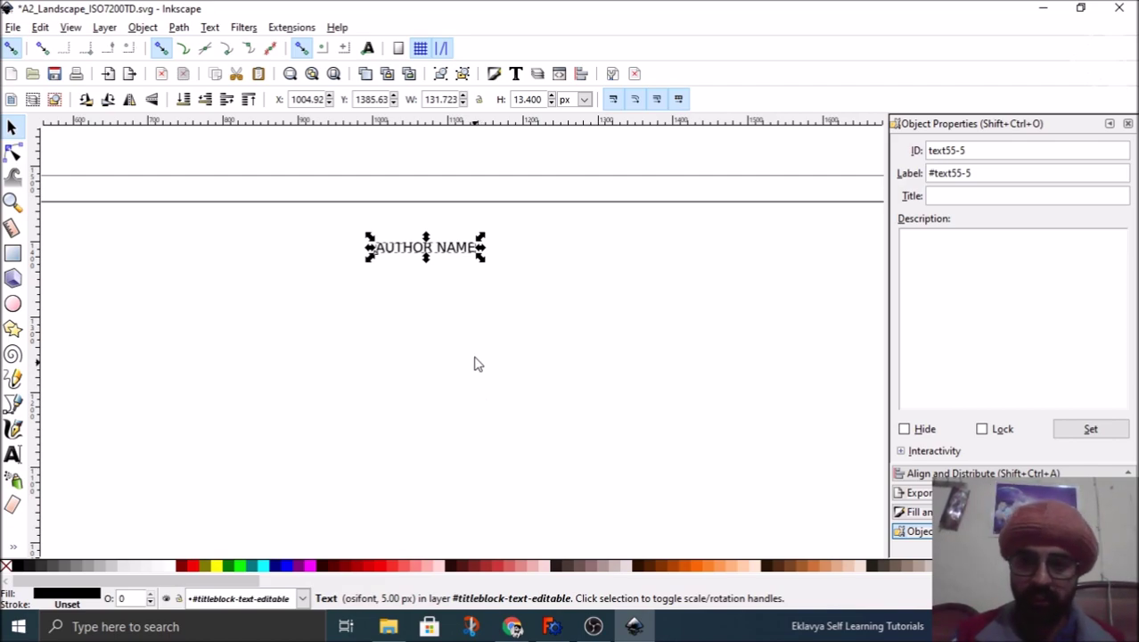
ctrl+scroll(447, 285, down, 4)
ctrl+scroll(518, 446, up, 6)
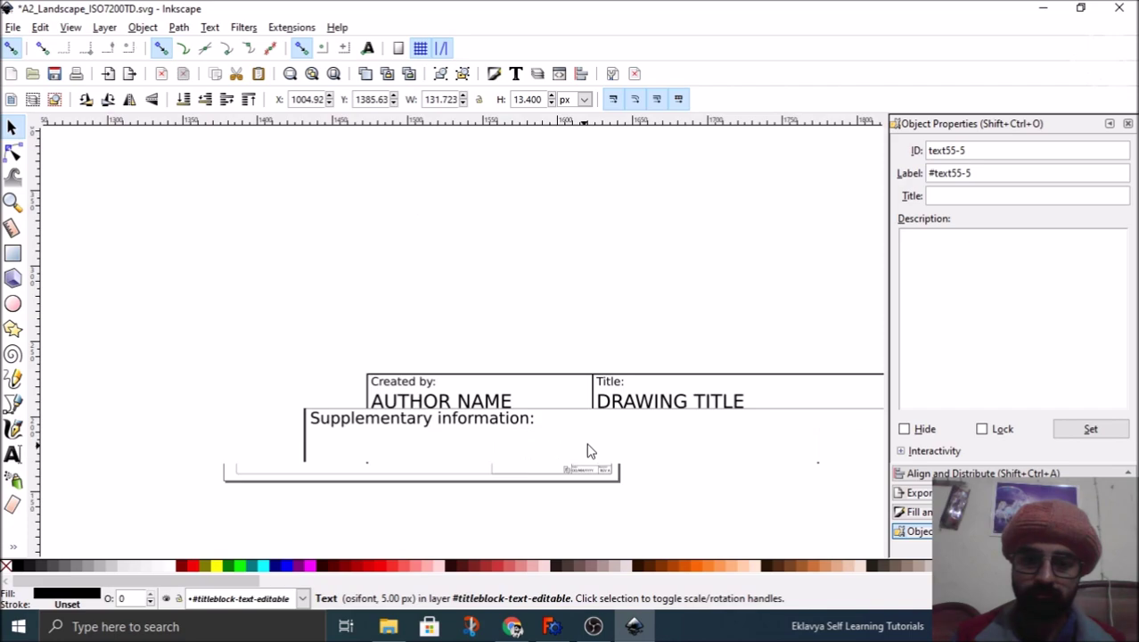
ctrl+scroll(480, 491, down, 6)
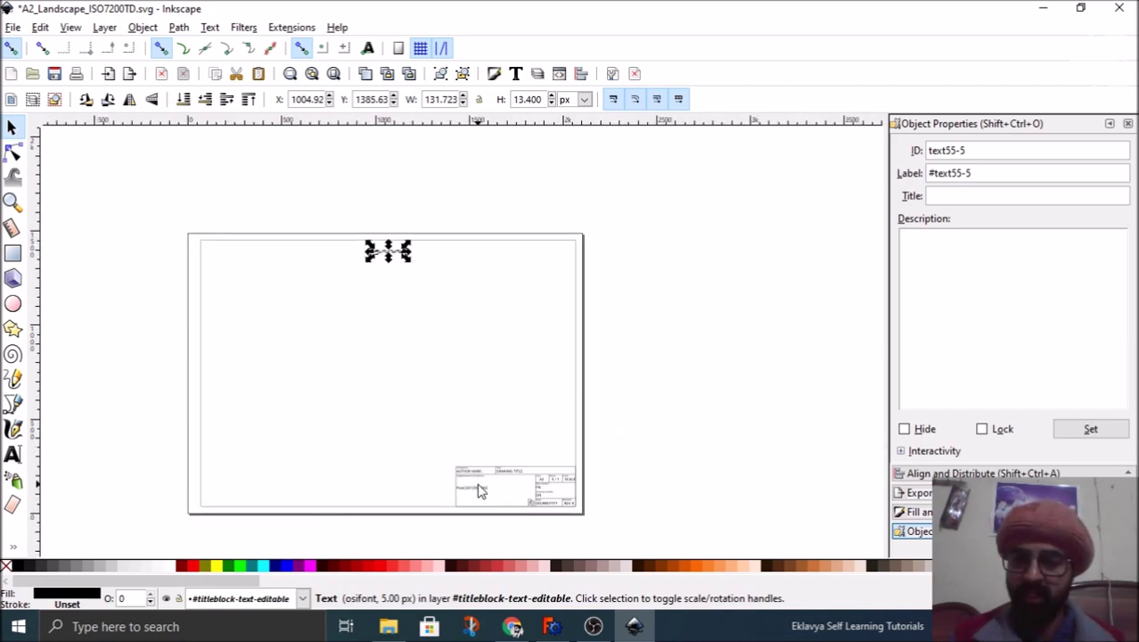
ctrl+scroll(650, 316, down, 1)
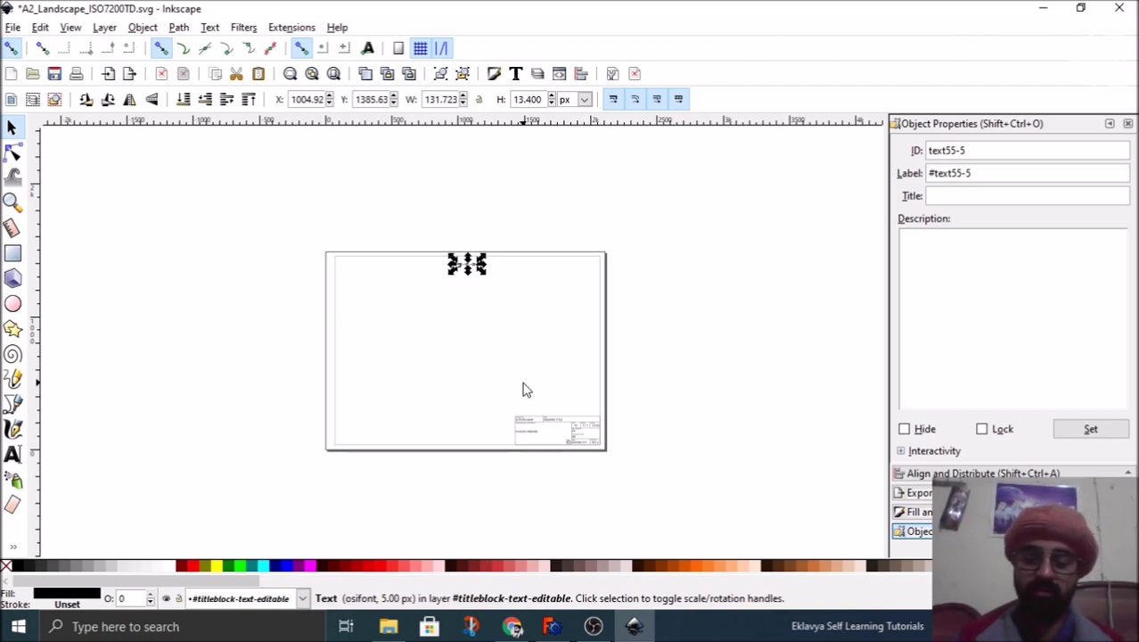
Step: Show the XML Editor for the AUTHOR NAME copy and widen its panel
ctrl+scroll(475, 296, up, 4)
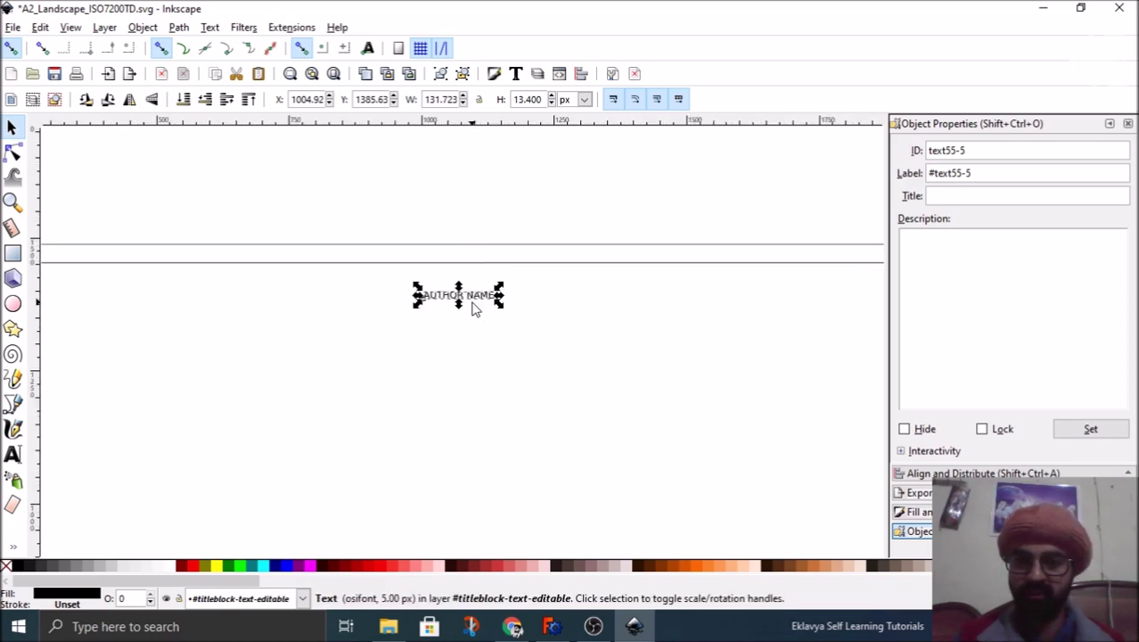
ctrl+scroll(470, 308, up, 3)
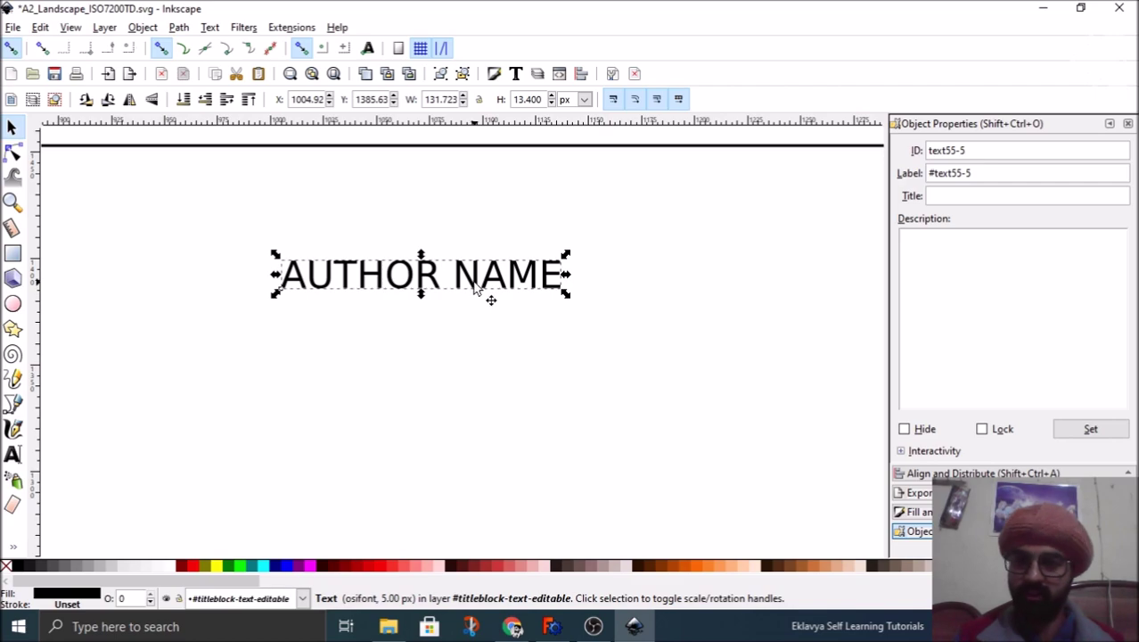
click(42, 29)
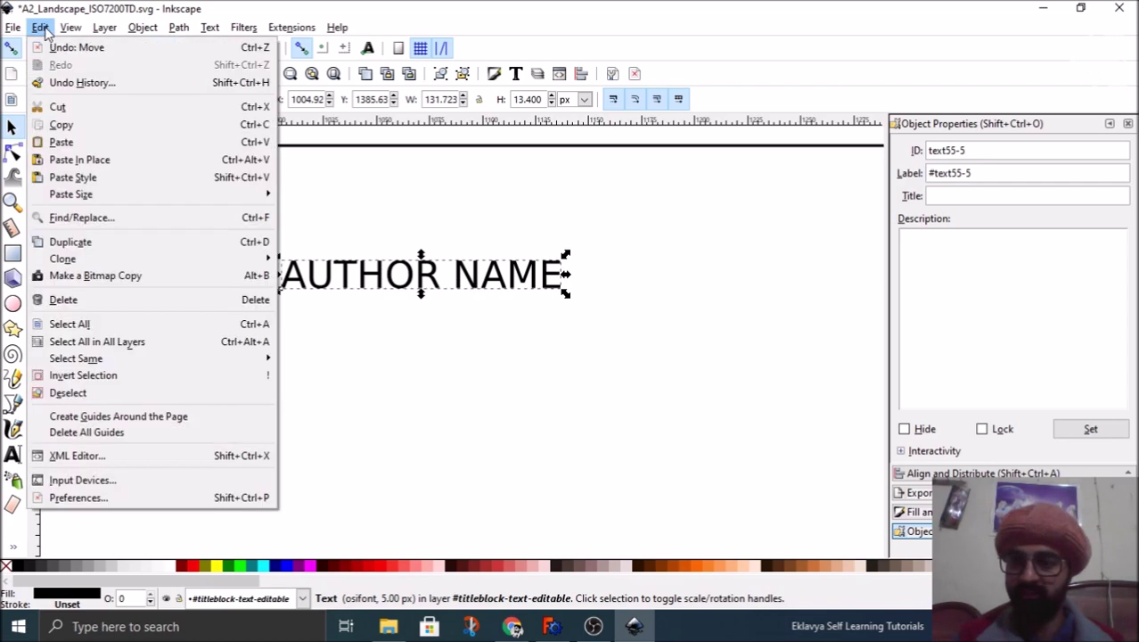
click(79, 456)
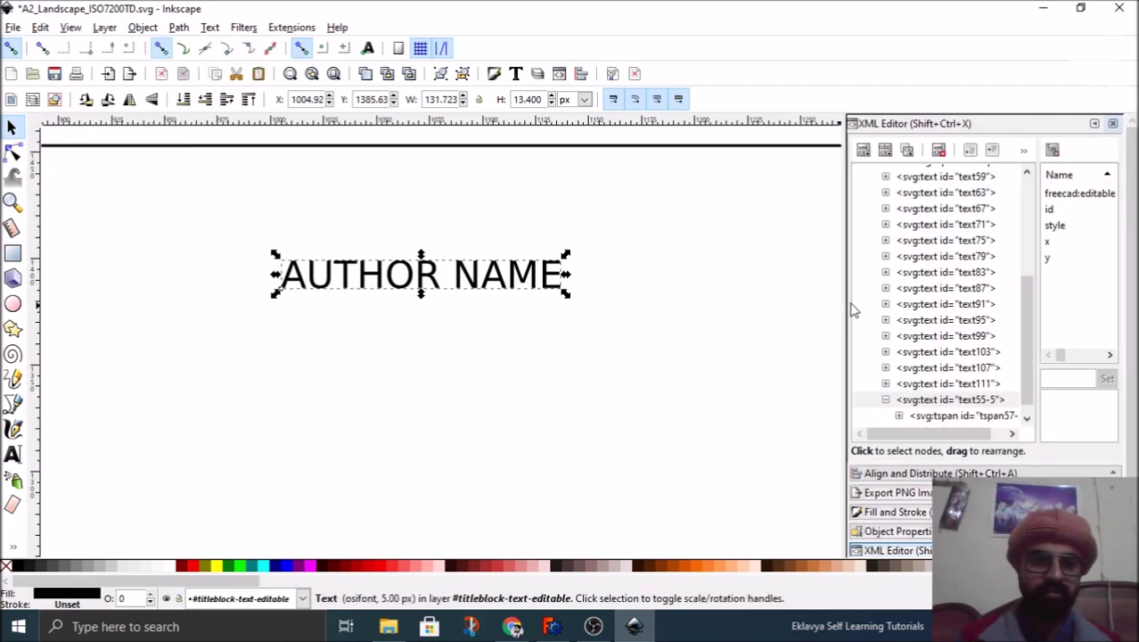
drag(839, 302, 660, 302)
click(437, 355)
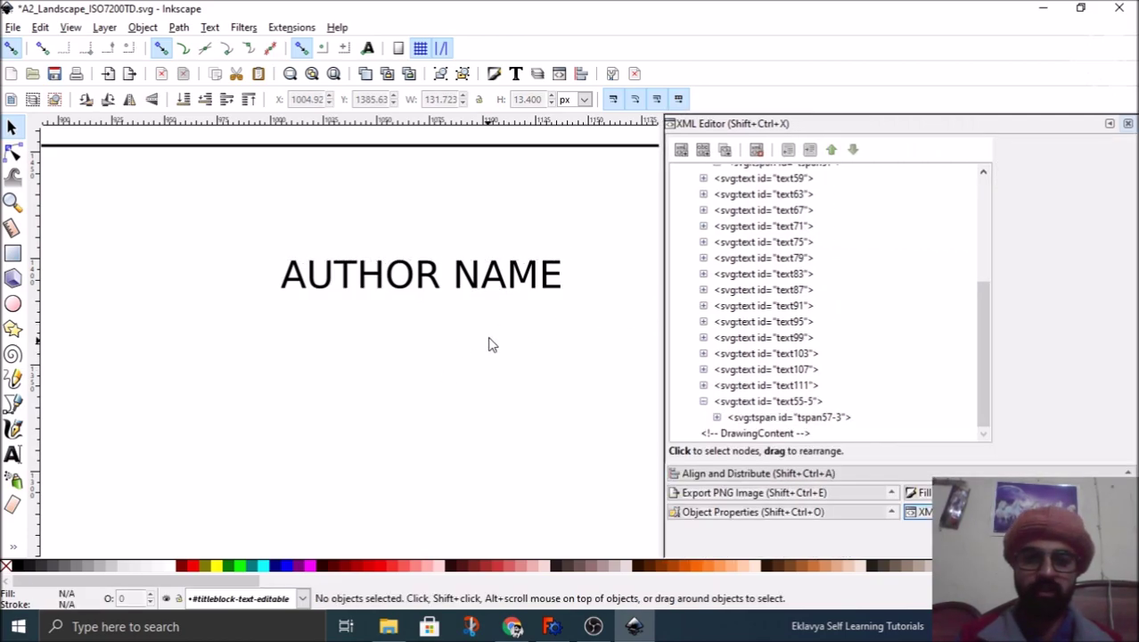
Step: Select the AUTHOR NAME copy, enlarge the attribute area and open its freecad:editable value for editing
click(502, 286)
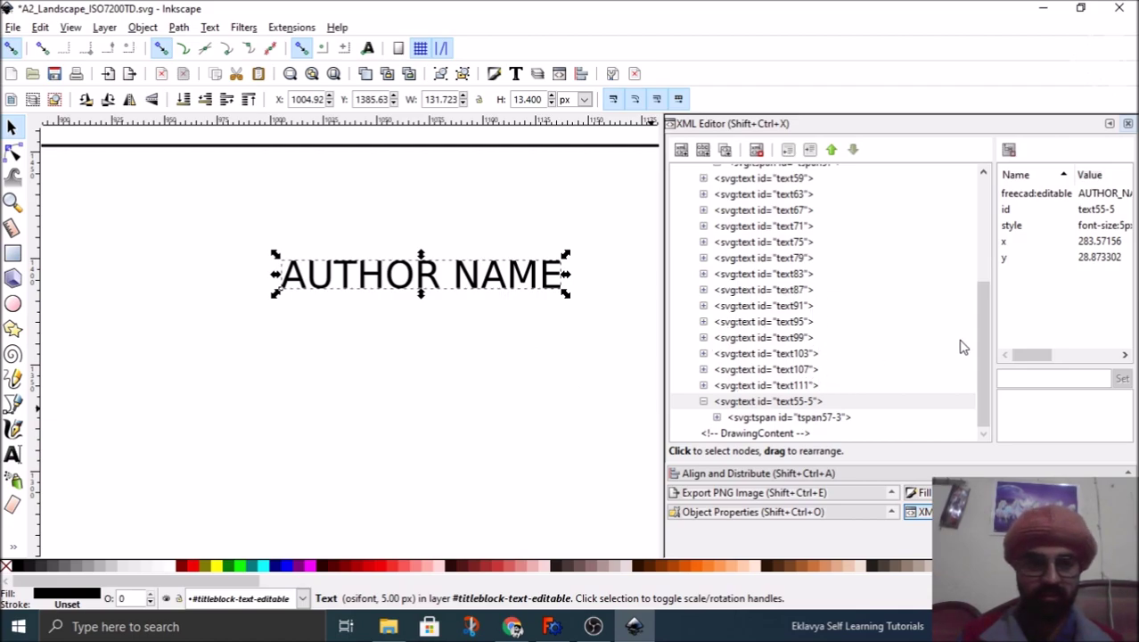
drag(992, 318, 887, 306)
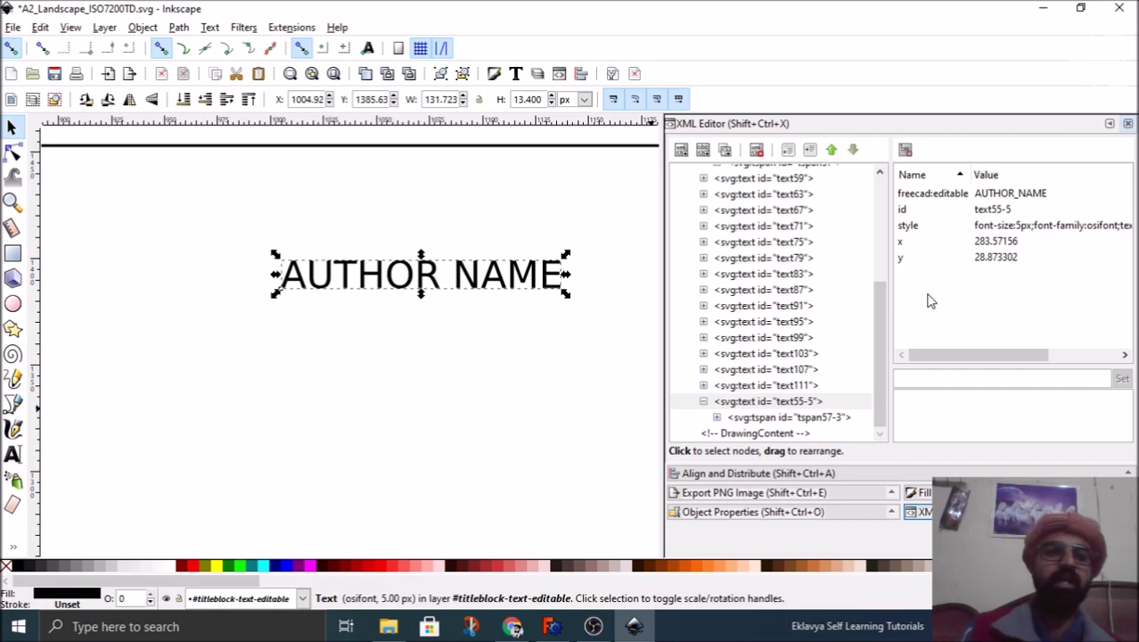
click(987, 198)
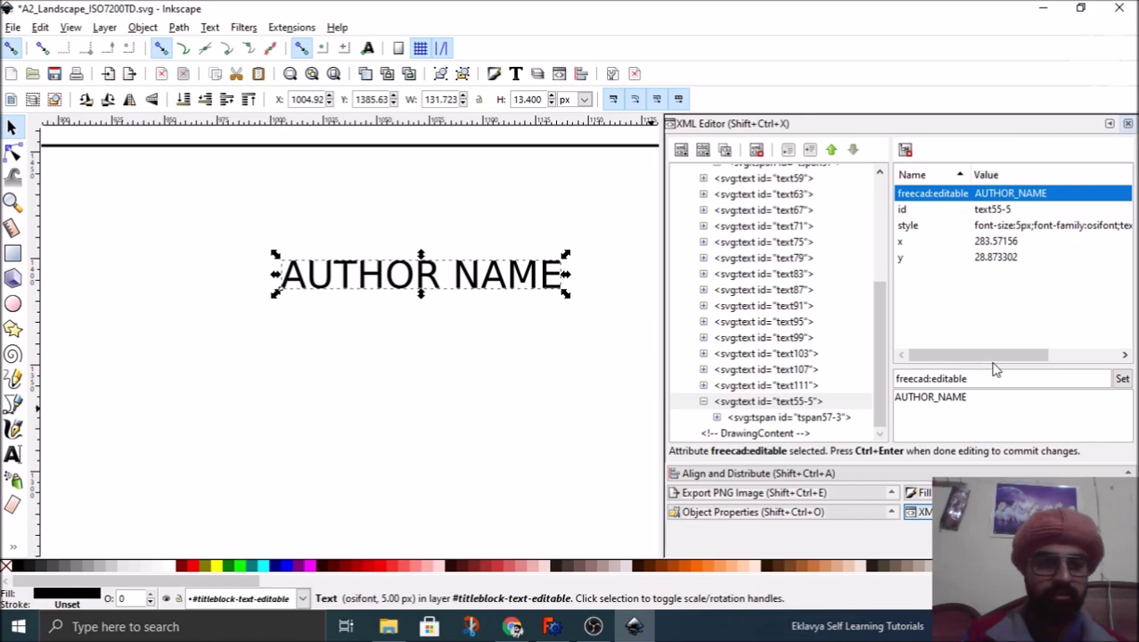
drag(989, 363, 894, 354)
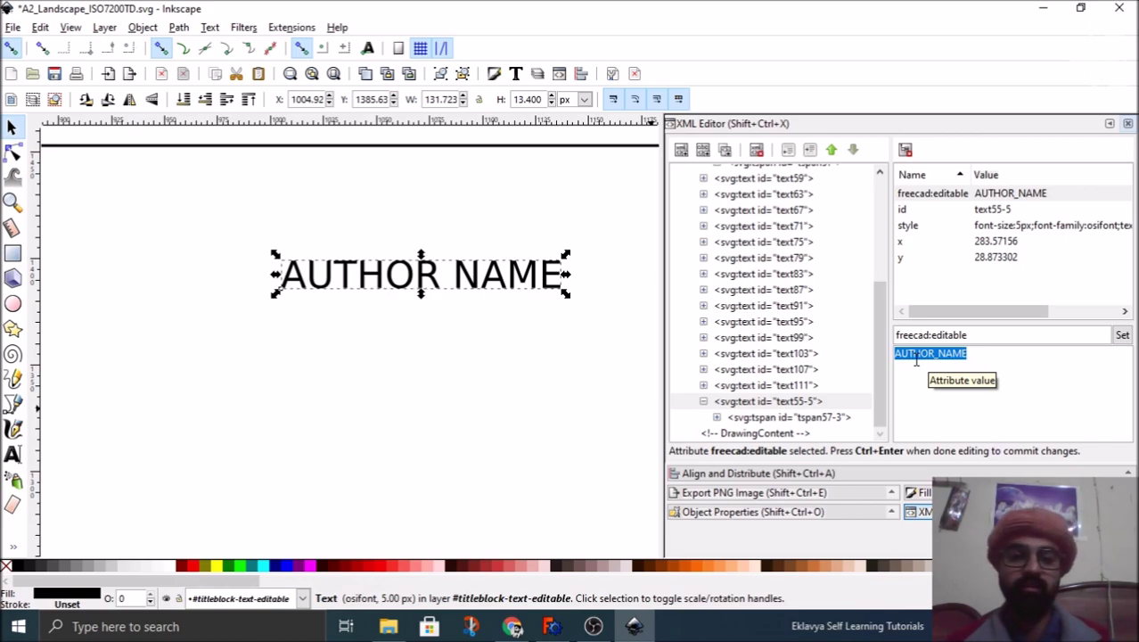
Step: Switch to FreeCAD and check the text names of the page header's subtitle and main title fields, leaving their values as they are
click(551, 623)
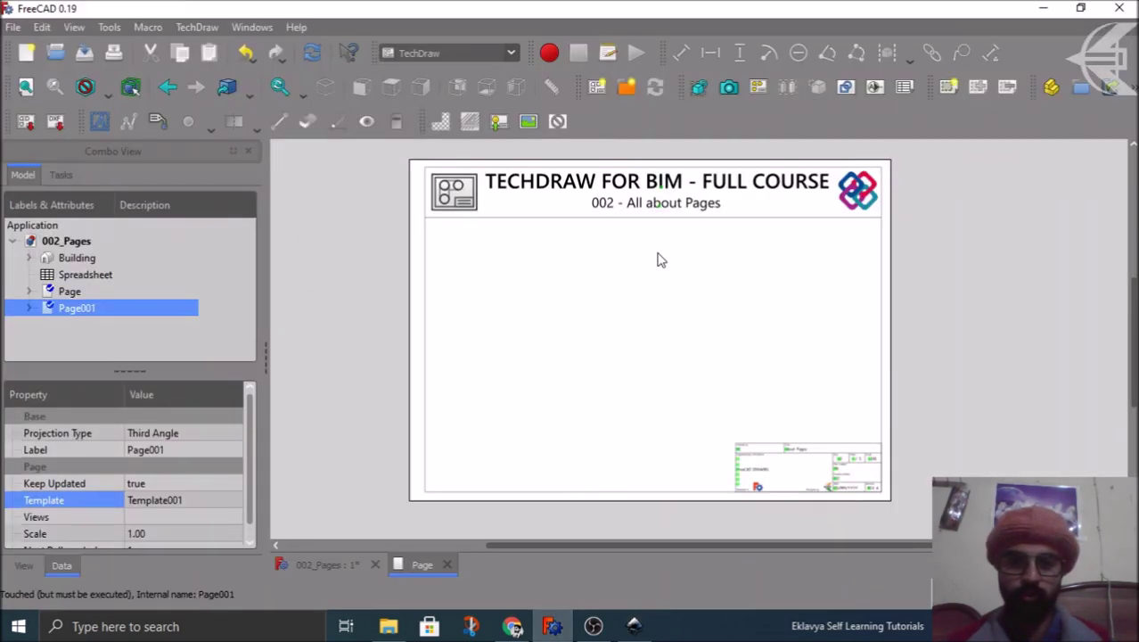
scroll(665, 207, up, 5)
click(681, 231)
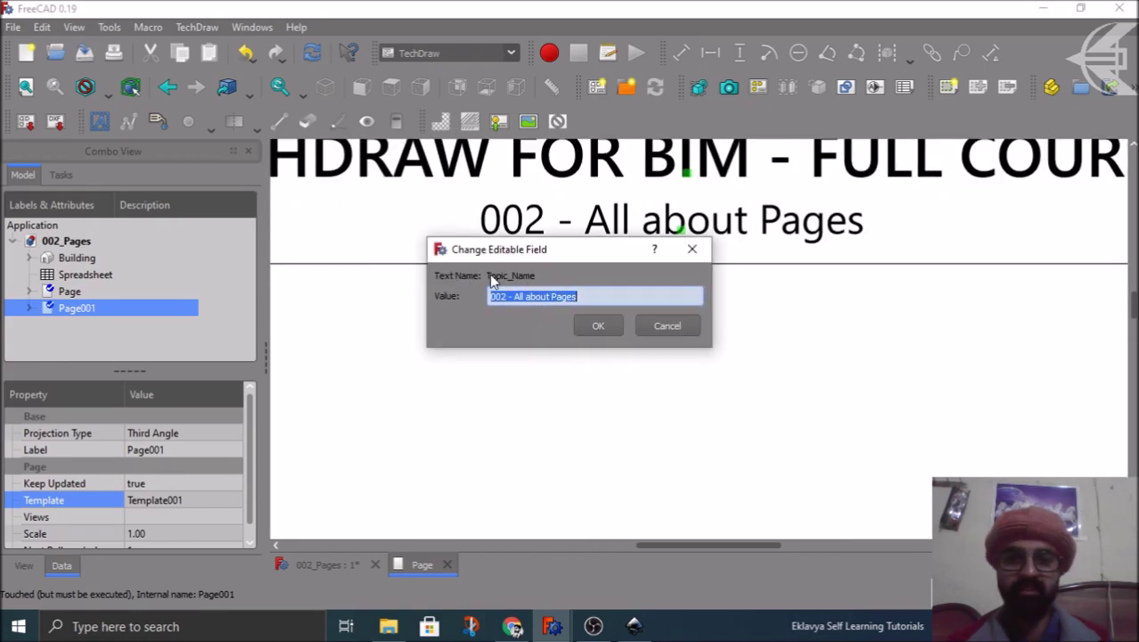
click(695, 249)
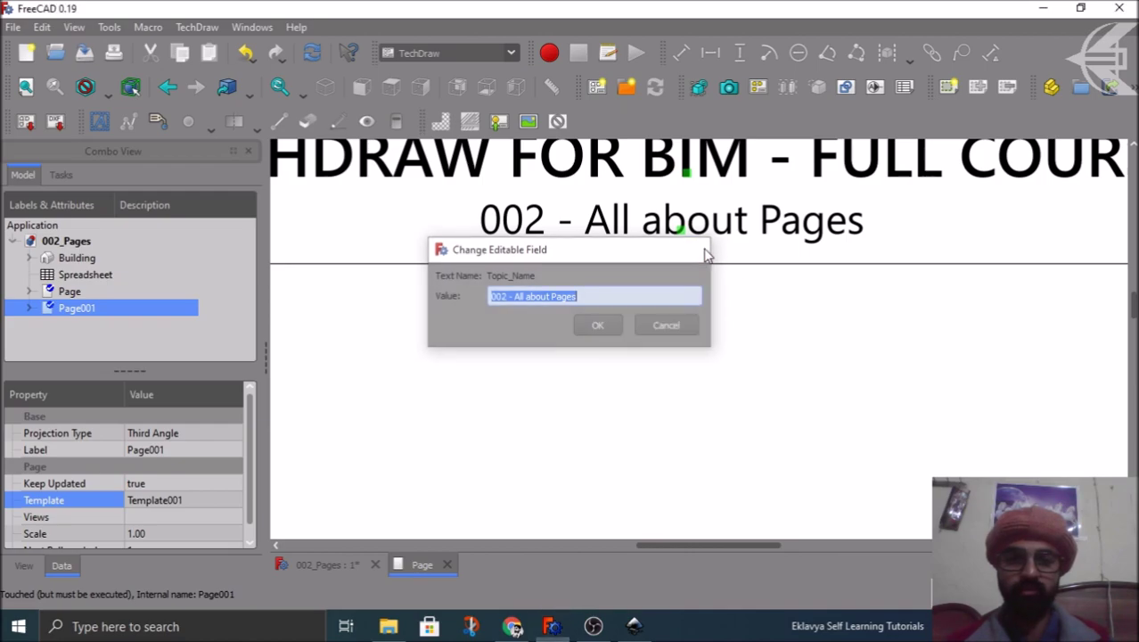
click(687, 176)
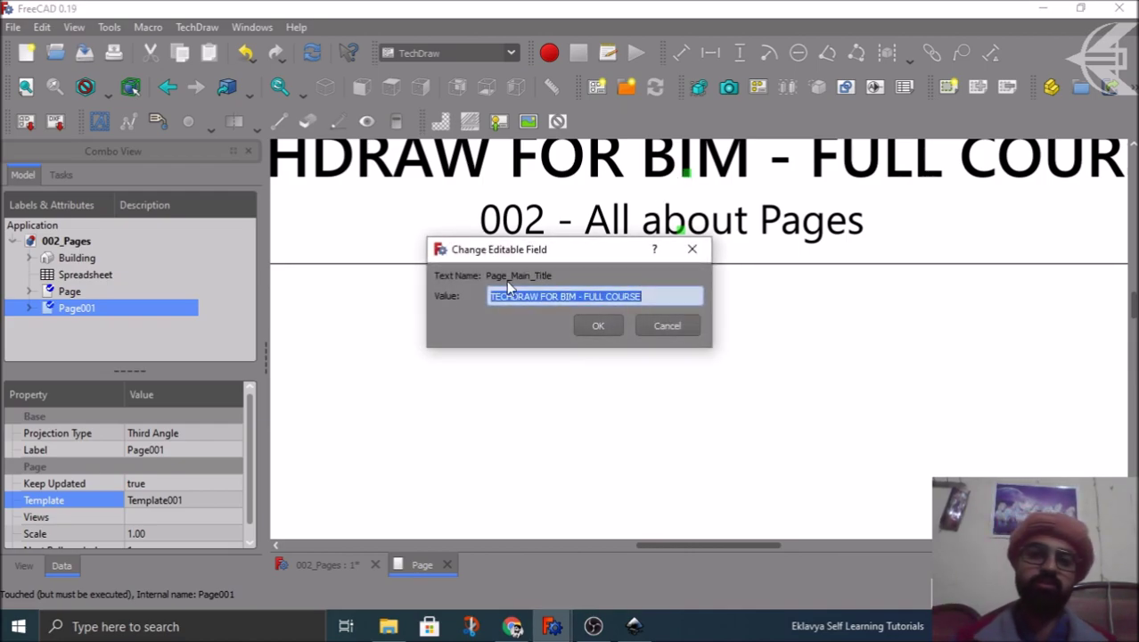
click(692, 248)
scroll(646, 294, down, 4)
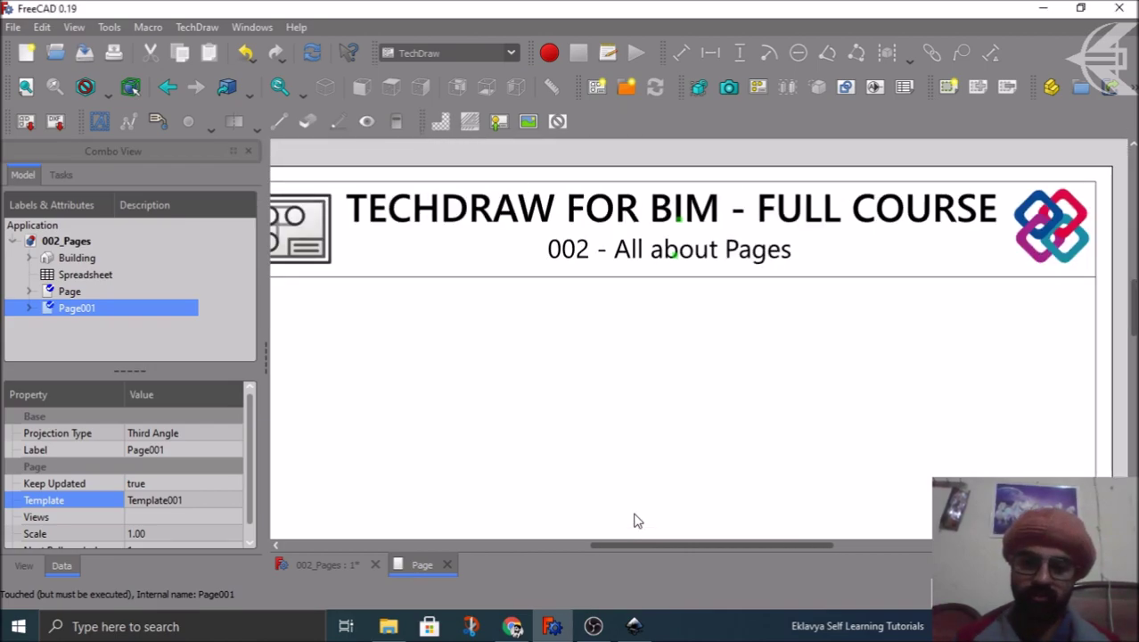
Step: Return to Inkscape and inspect the XML attributes of the original AUTHOR NAME text in the title block
click(634, 625)
click(985, 354)
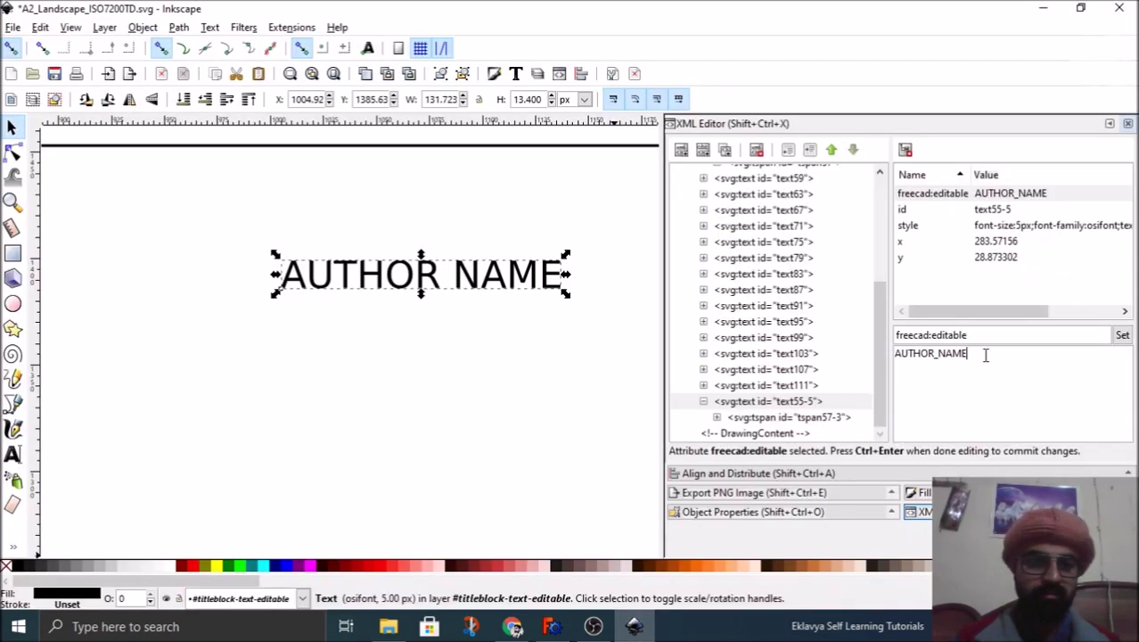
scroll(251, 292, down, 4)
scroll(247, 321, up, 3)
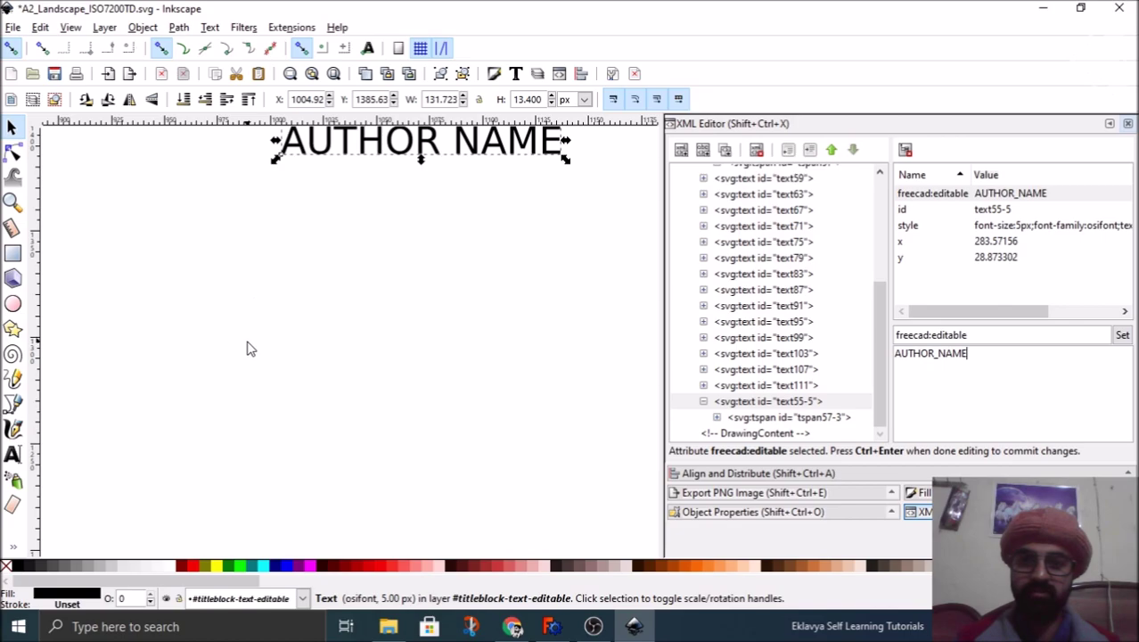
scroll(229, 303, down, 3)
scroll(234, 357, up, 3)
ctrl+scroll(247, 352, down, 3)
ctrl+scroll(254, 352, down, 3)
ctrl+scroll(294, 468, up, 6)
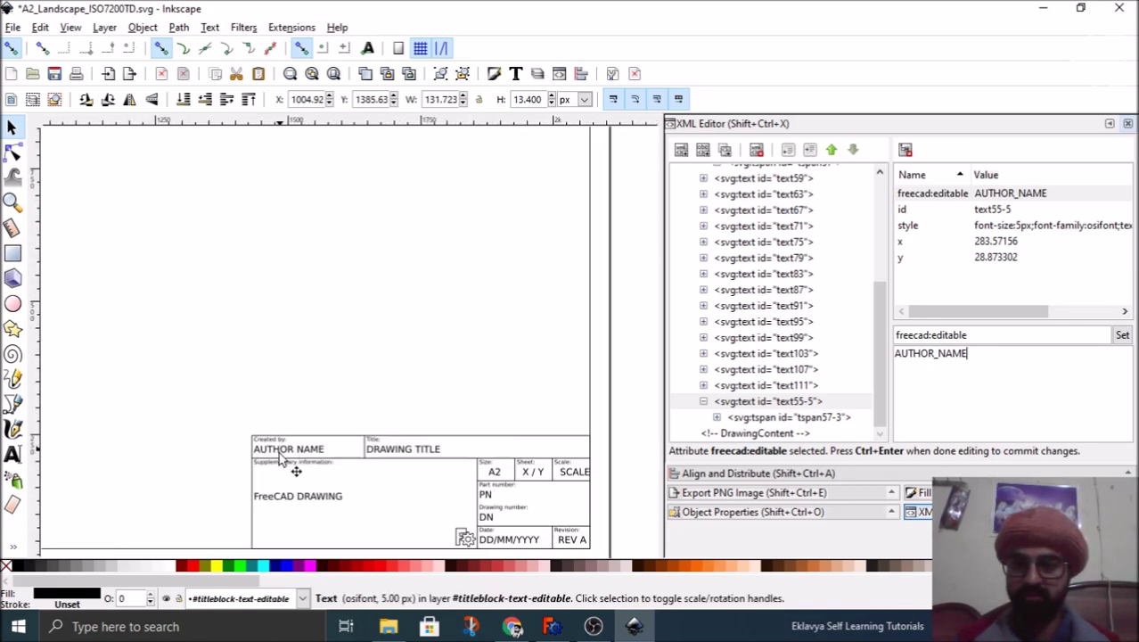
click(287, 408)
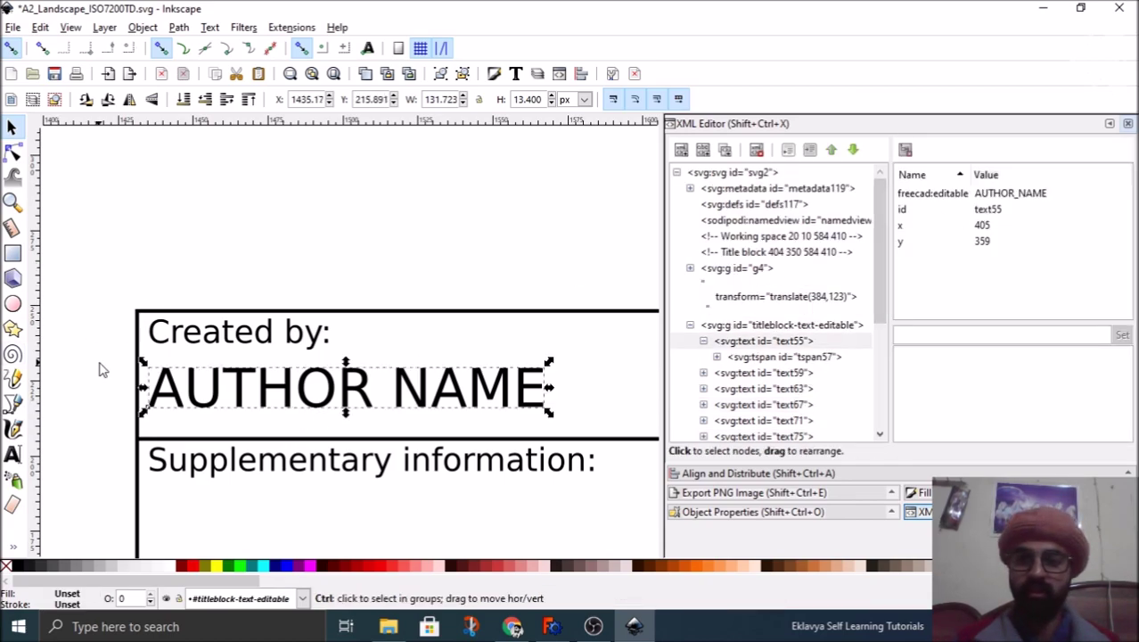
Step: Inspect the freecad:editable attribute of the DRAWING TITLE text in the title block
ctrl+scroll(102, 369, down, 3)
ctrl+scroll(419, 376, up, 3)
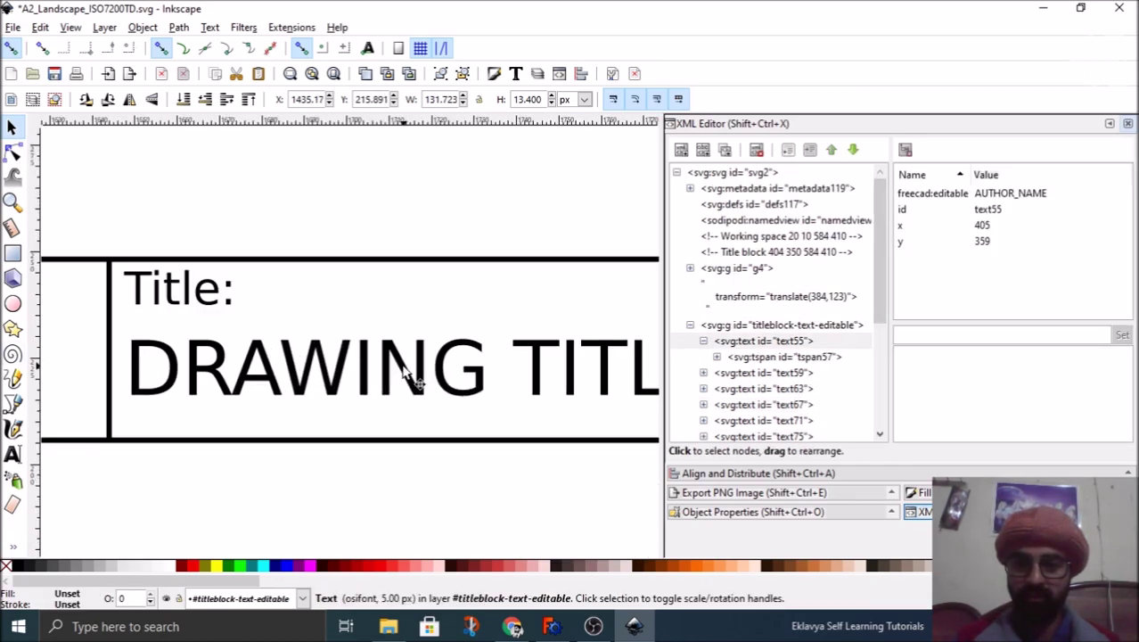
click(408, 374)
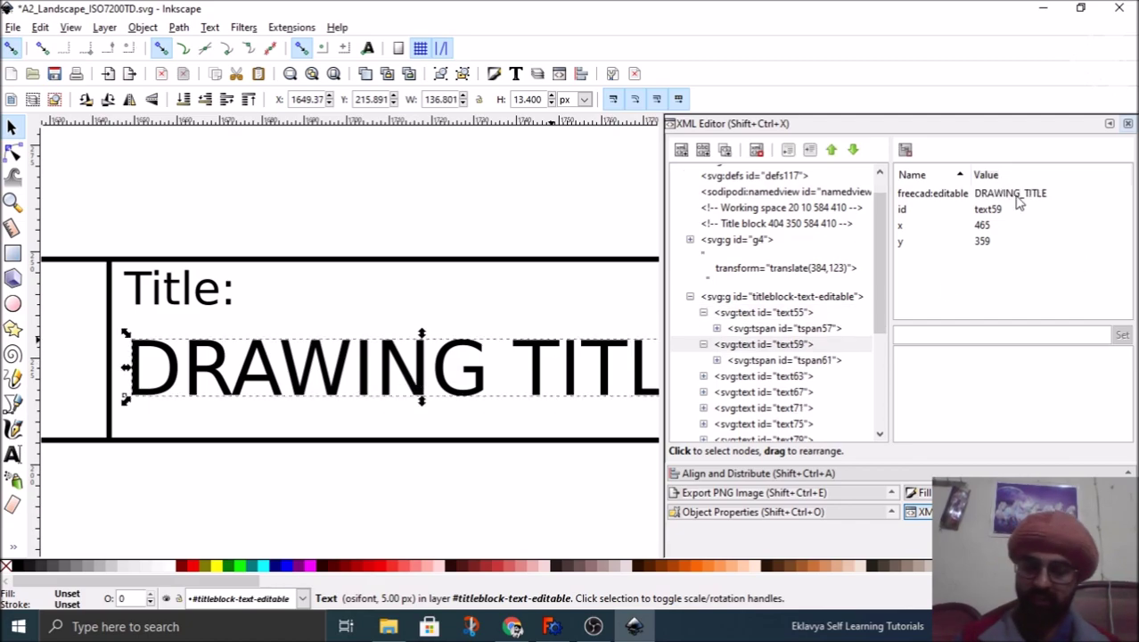
ctrl+scroll(504, 391, down, 5)
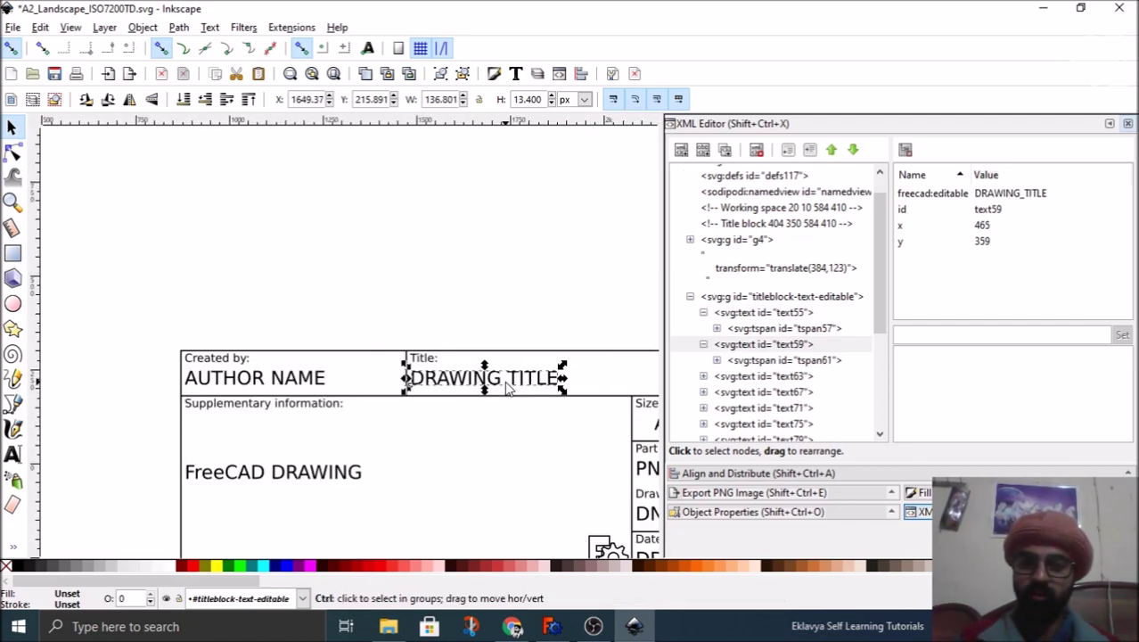
Step: Set the freecad:editable attribute of the AUTHOR NAME copy in the page header to Page_Title and close the XML Editor
ctrl+scroll(380, 152, up, 5)
ctrl+scroll(429, 301, up, 2)
click(466, 326)
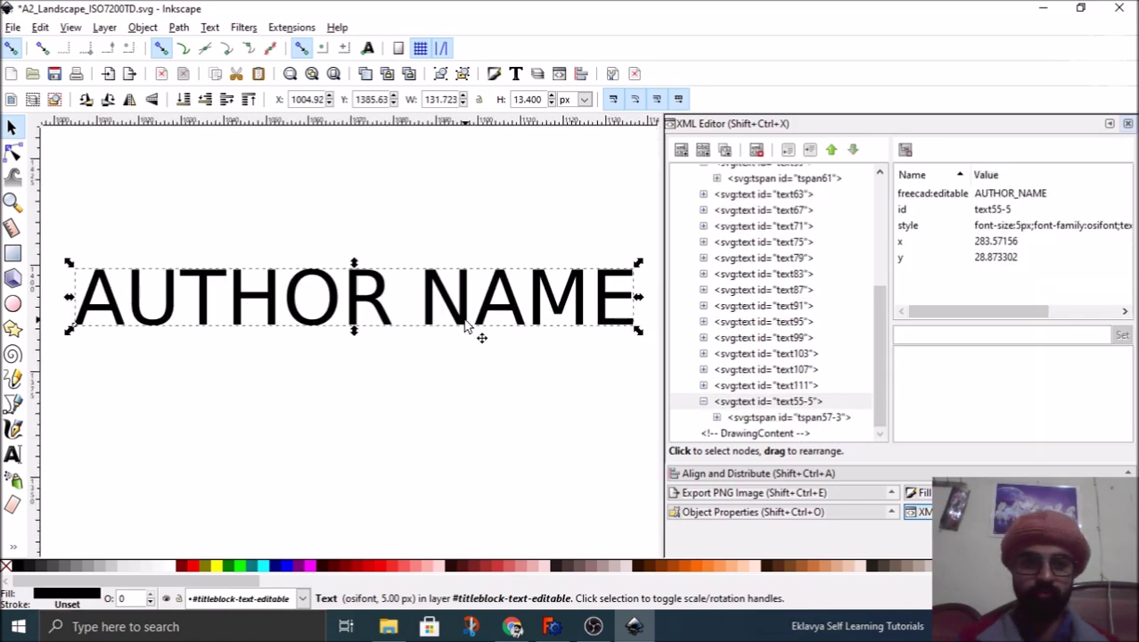
click(1009, 196)
drag(975, 353, 893, 353)
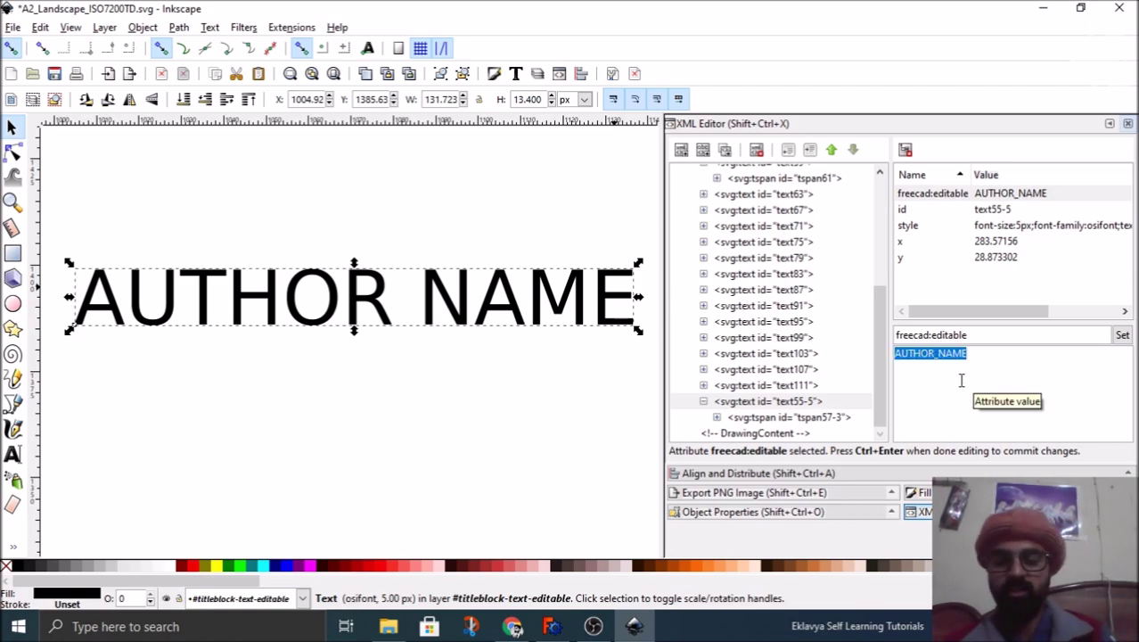
text(P)
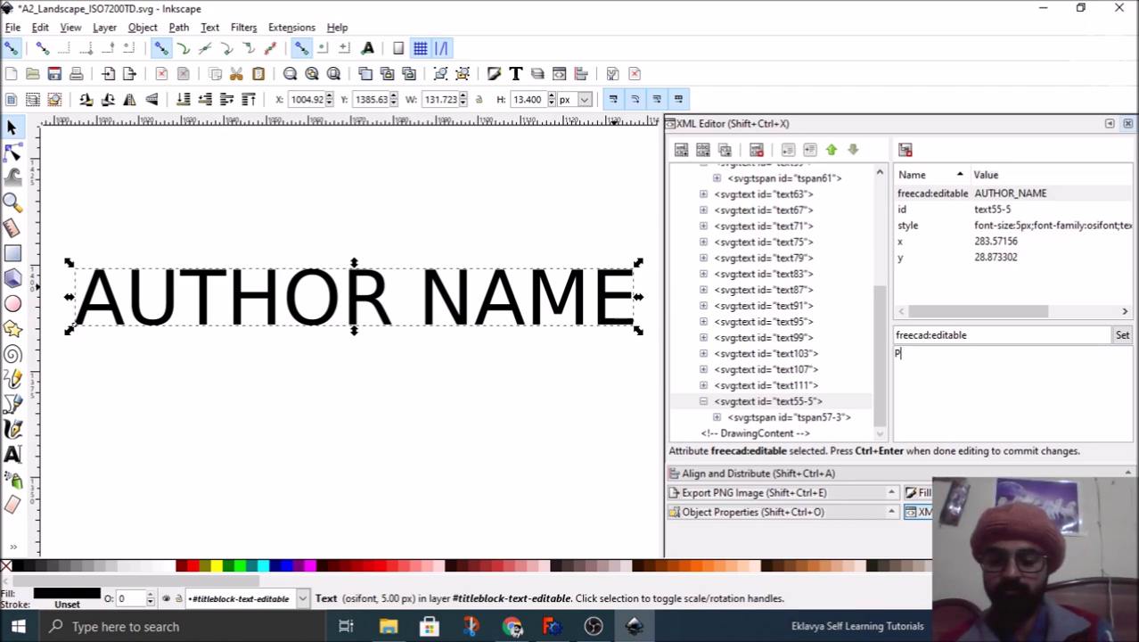
text(age_Title)
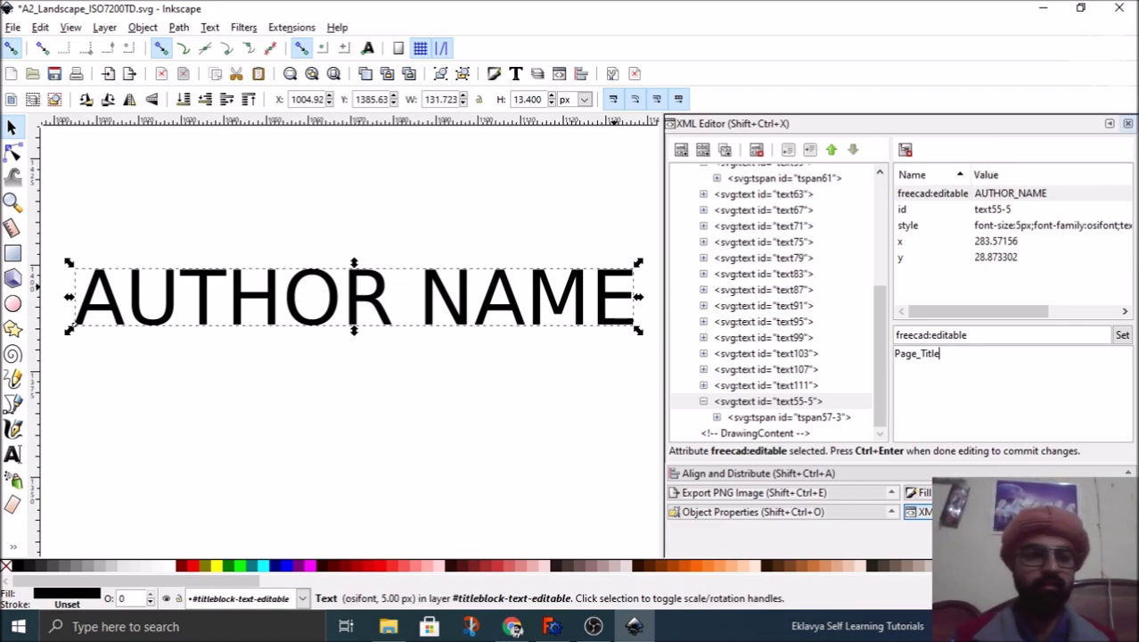
click(1122, 336)
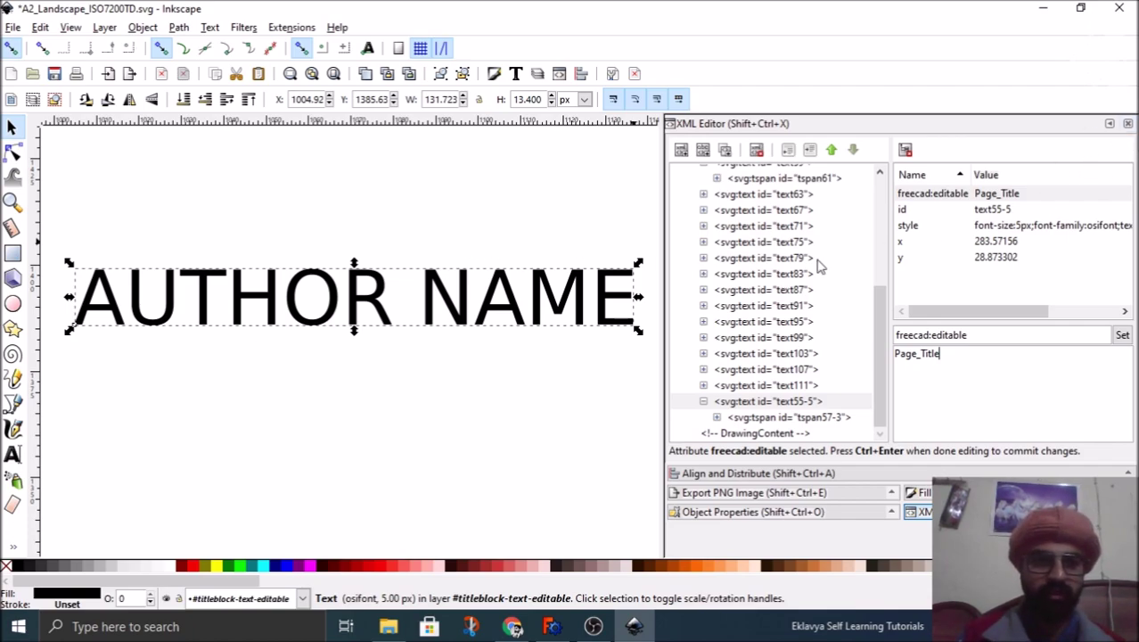
click(1127, 125)
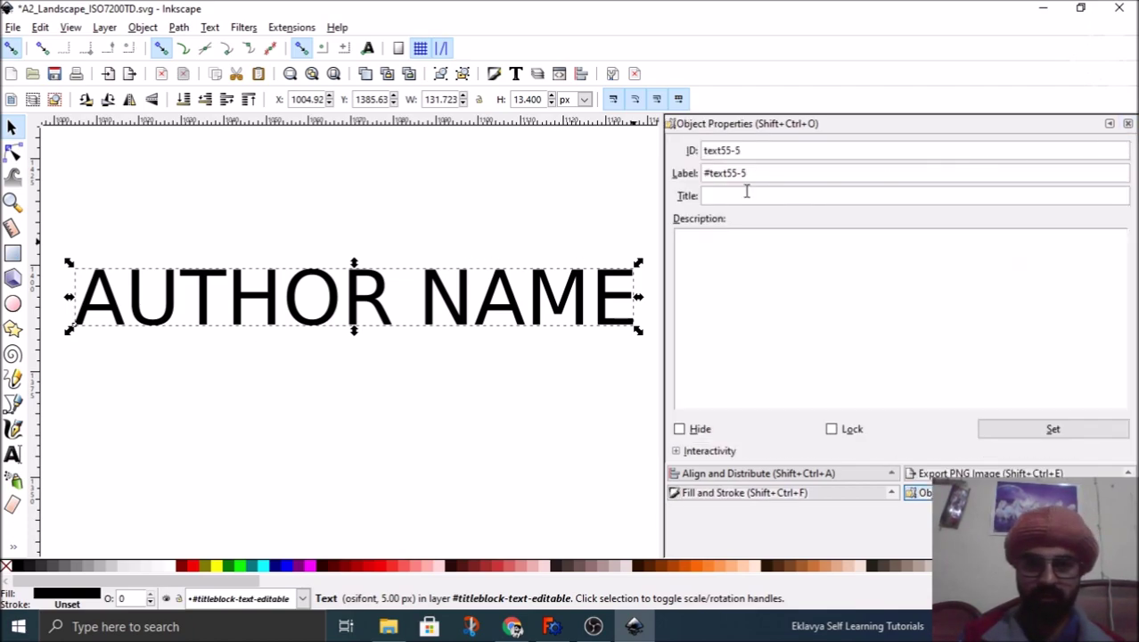
Step: Choose the Segoe UI font family in Normal (Regular) style for the AUTHOR NAME copy in the page header
drag(660, 245, 887, 276)
ctrl+scroll(358, 256, down, 4)
ctrl+scroll(376, 272, down, 5)
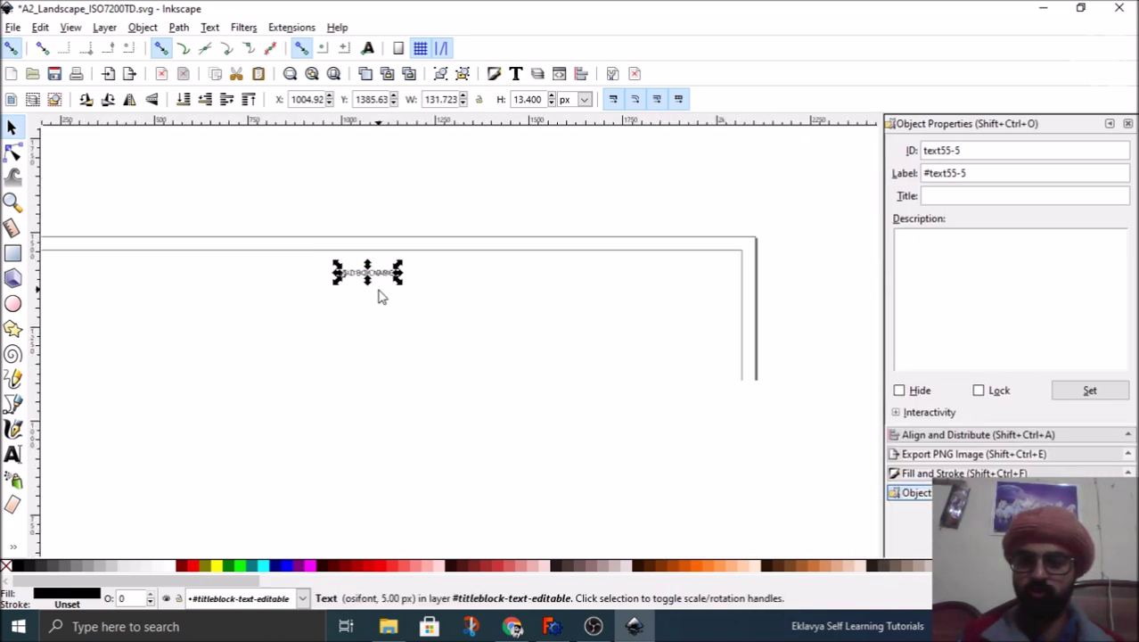
ctrl+scroll(357, 223, up, 6)
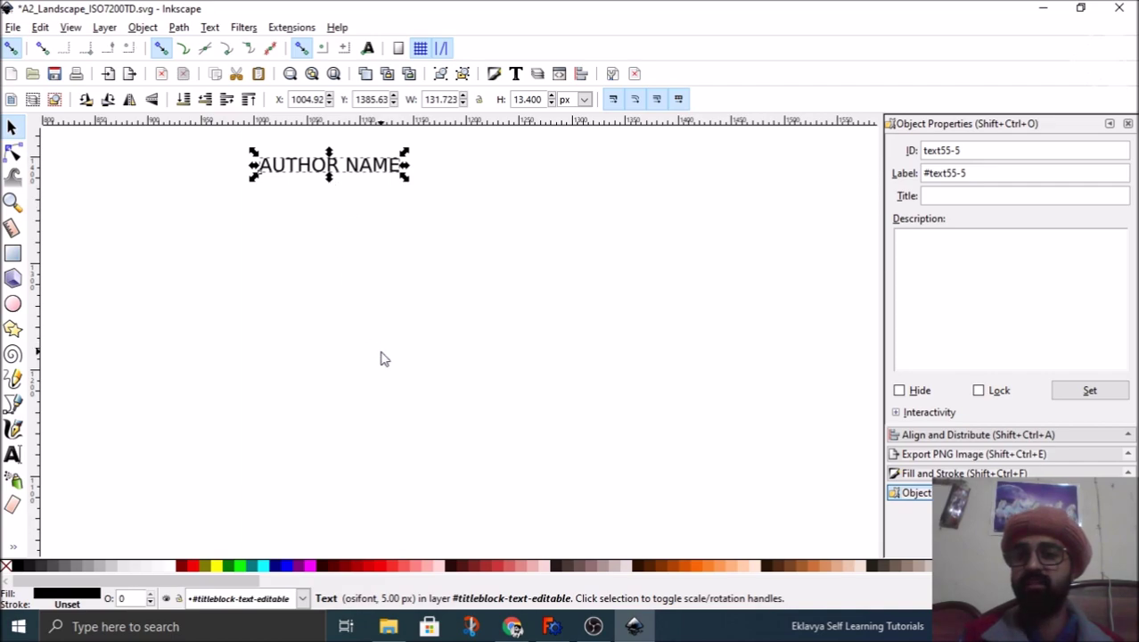
ctrl+scroll(383, 355, down, 1)
ctrl+scroll(341, 260, up, 3)
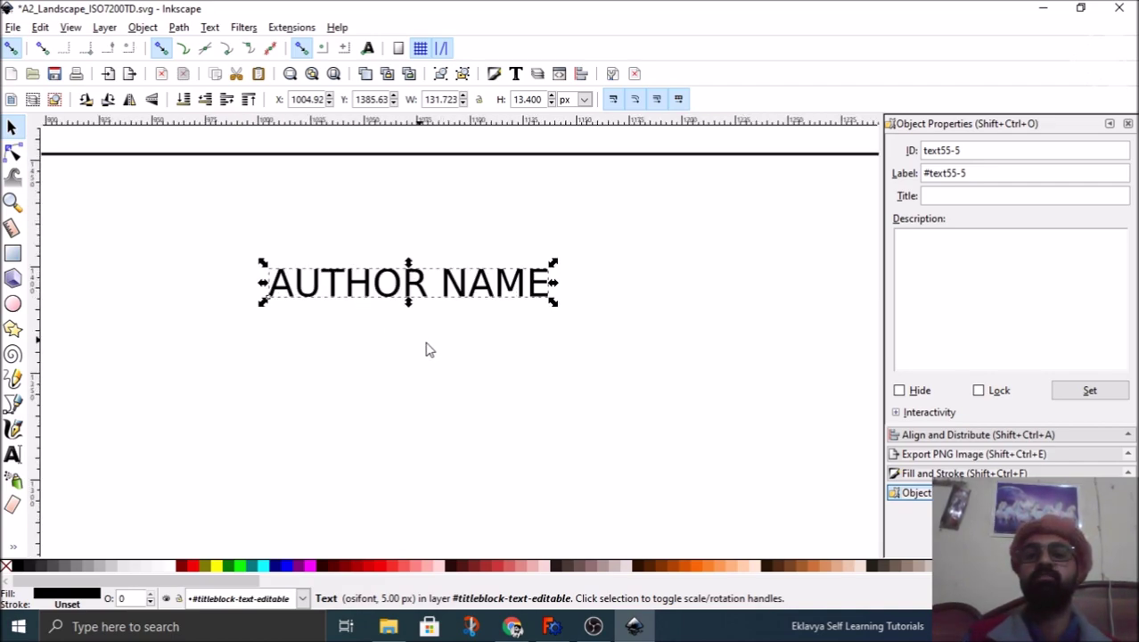
right_click(450, 285)
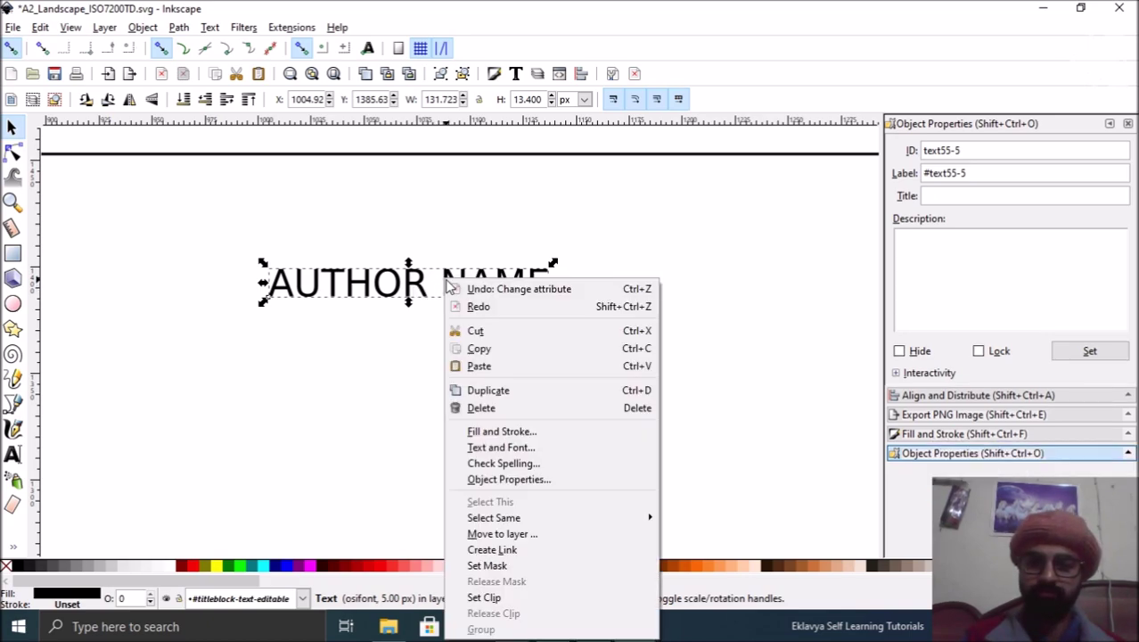
click(502, 447)
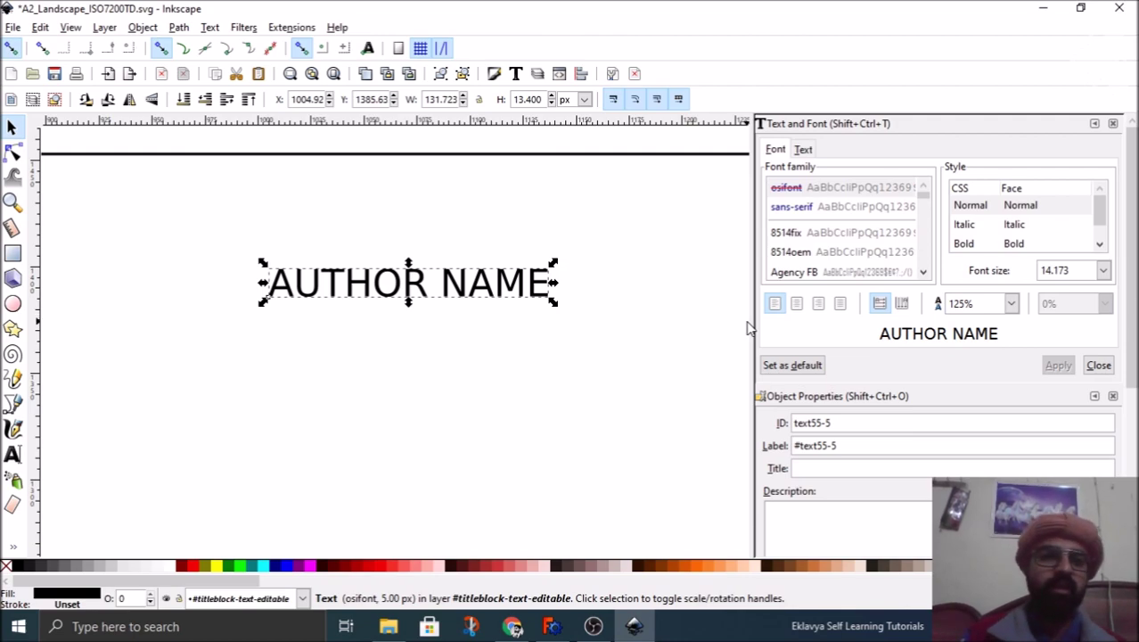
scroll(1014, 230, down, 1)
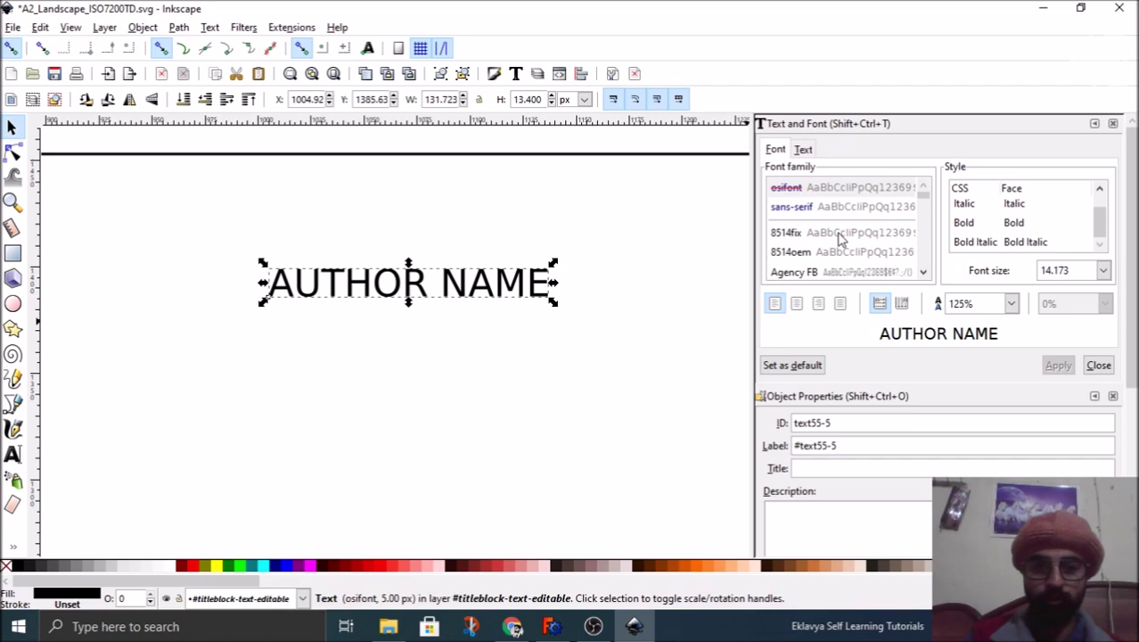
scroll(841, 236, down, 10)
scroll(840, 237, down, 12)
scroll(840, 236, down, 3)
text(se)
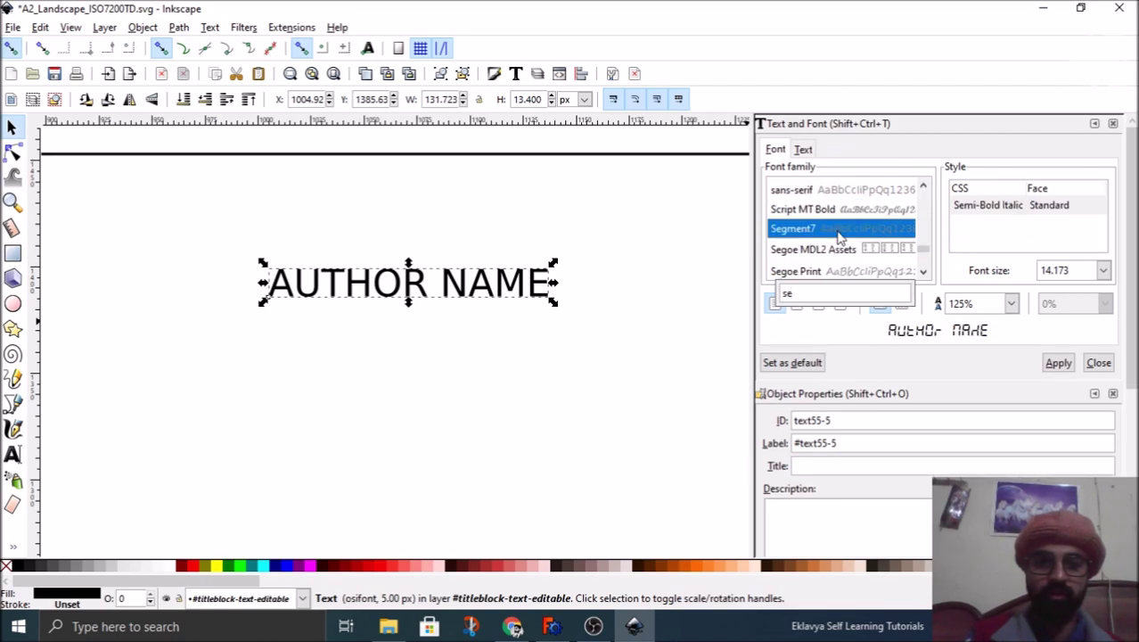
text(g)
key(Down)
key(Down)
key(Down)
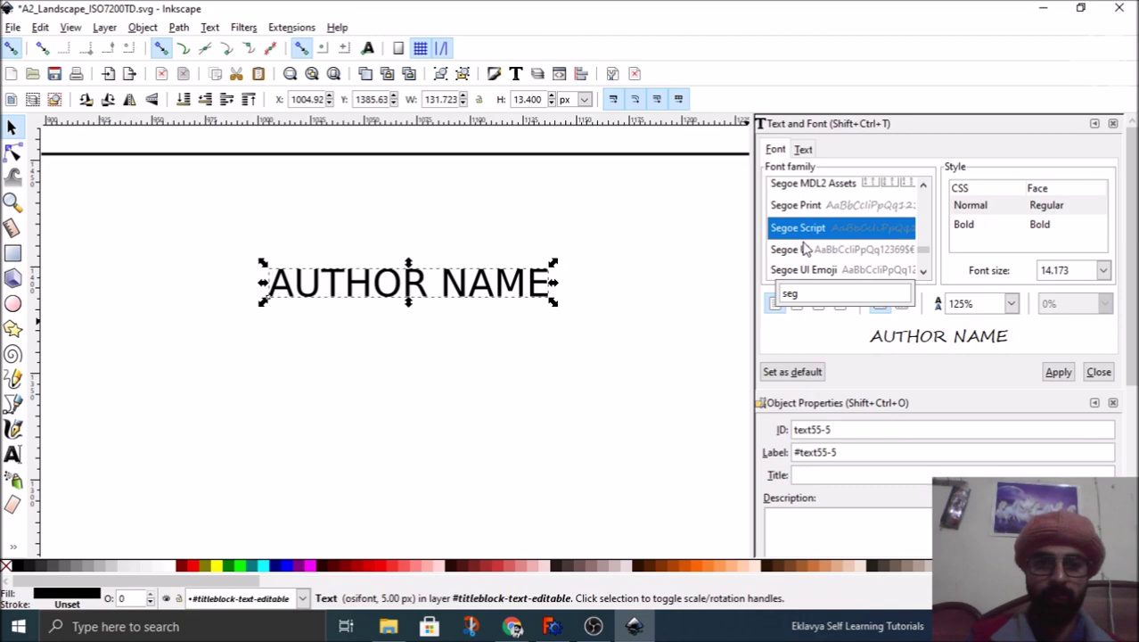
click(807, 249)
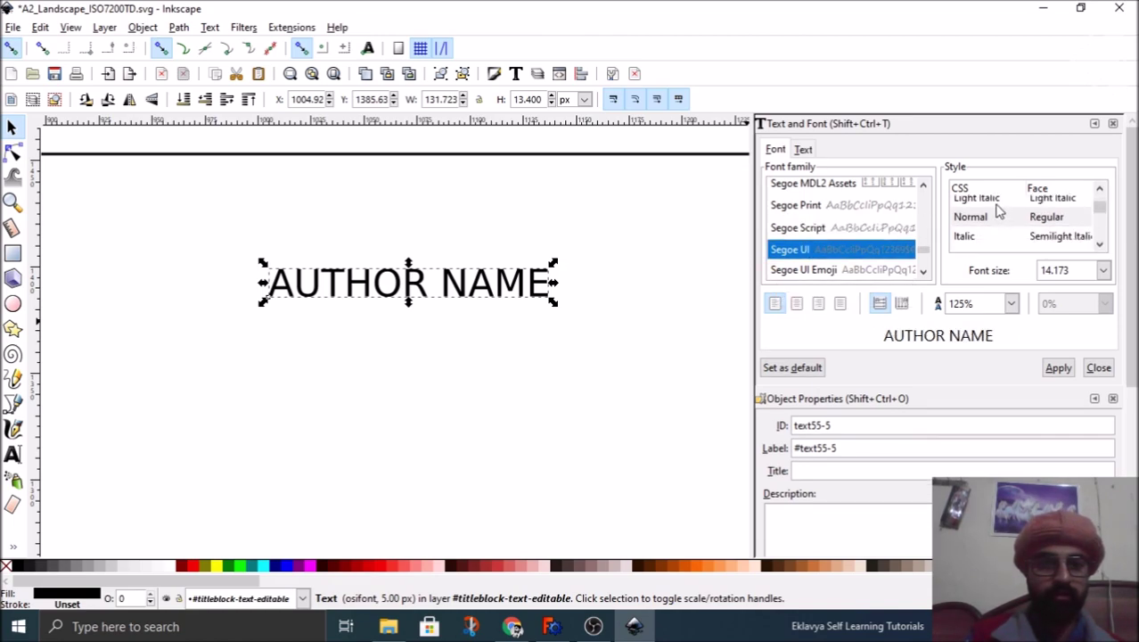
click(976, 218)
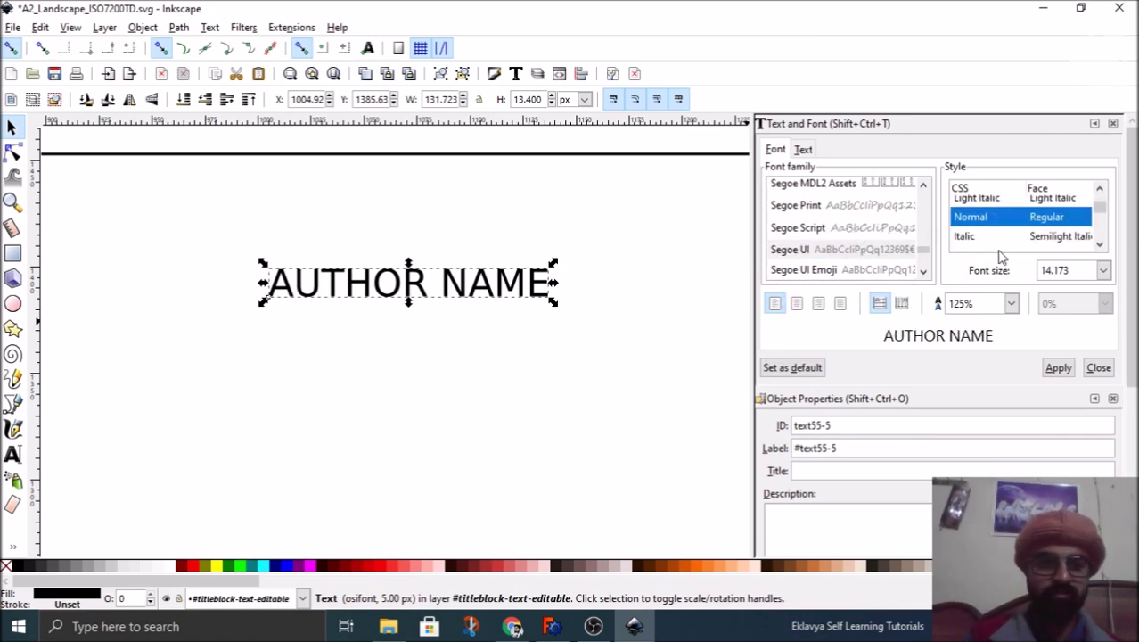
Step: Set the font size of the AUTHOR NAME copy in the page header to 40
click(1103, 270)
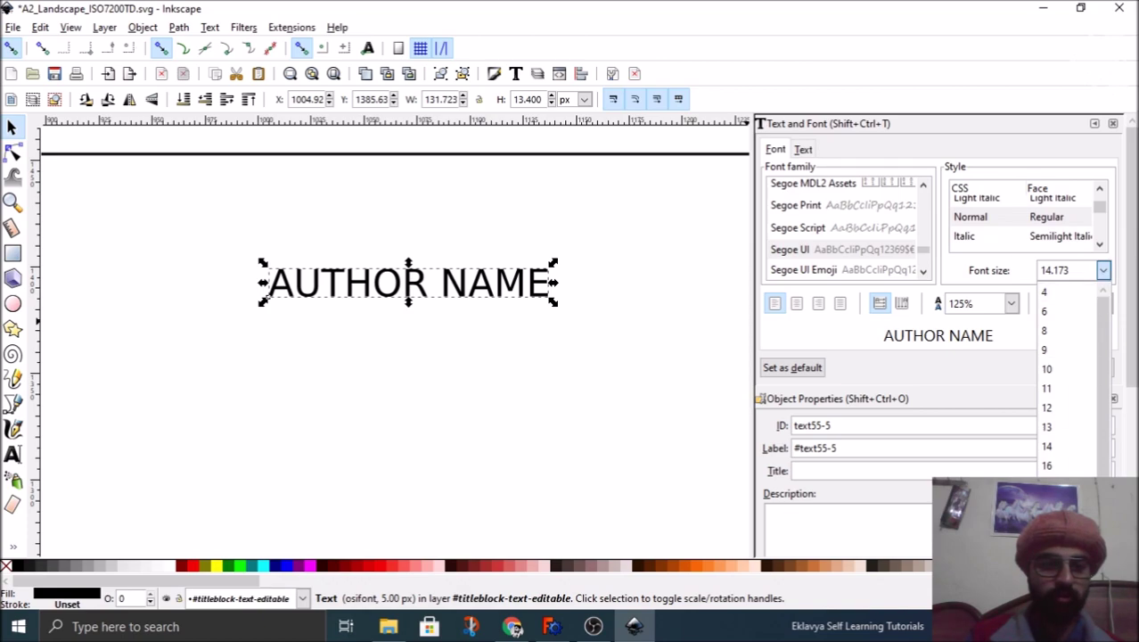
text(40)
key(Return)
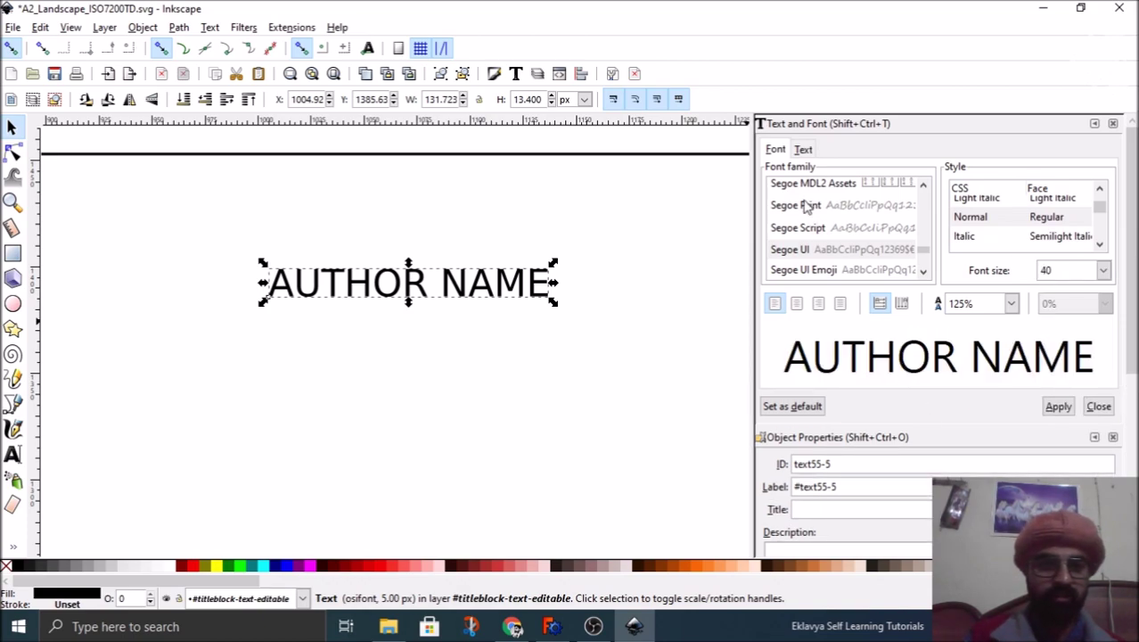
Step: Replace the header copy's text with "Default Title", apply the text and font changes and close the Text and Font dialog
click(803, 150)
drag(834, 167, 746, 173)
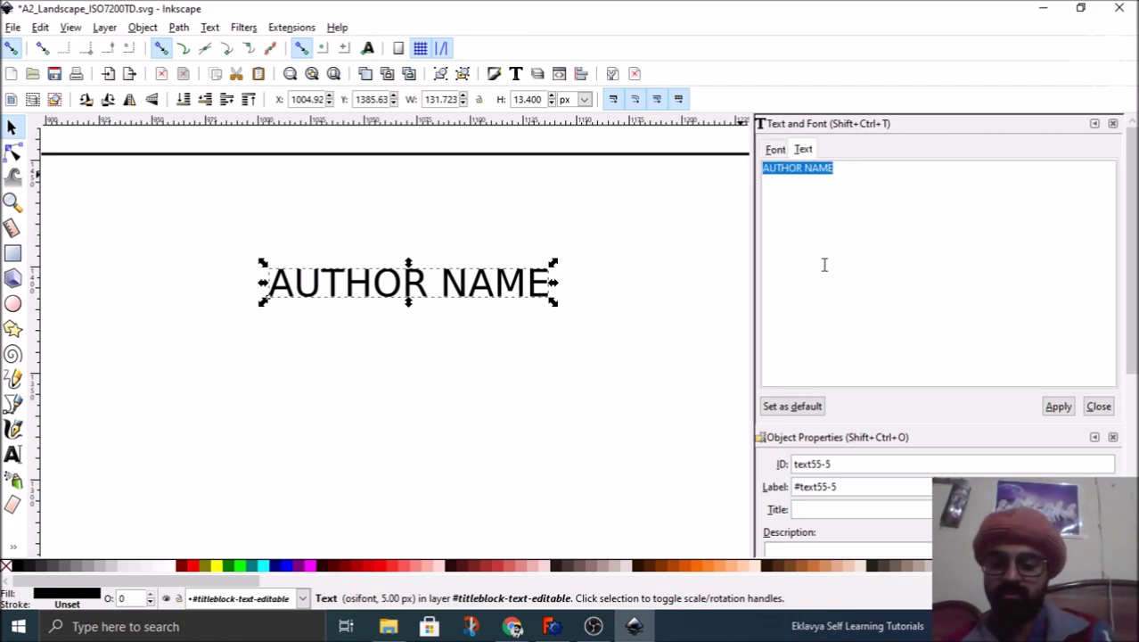
text(Ded)
key(BackSpace)
text(fault)
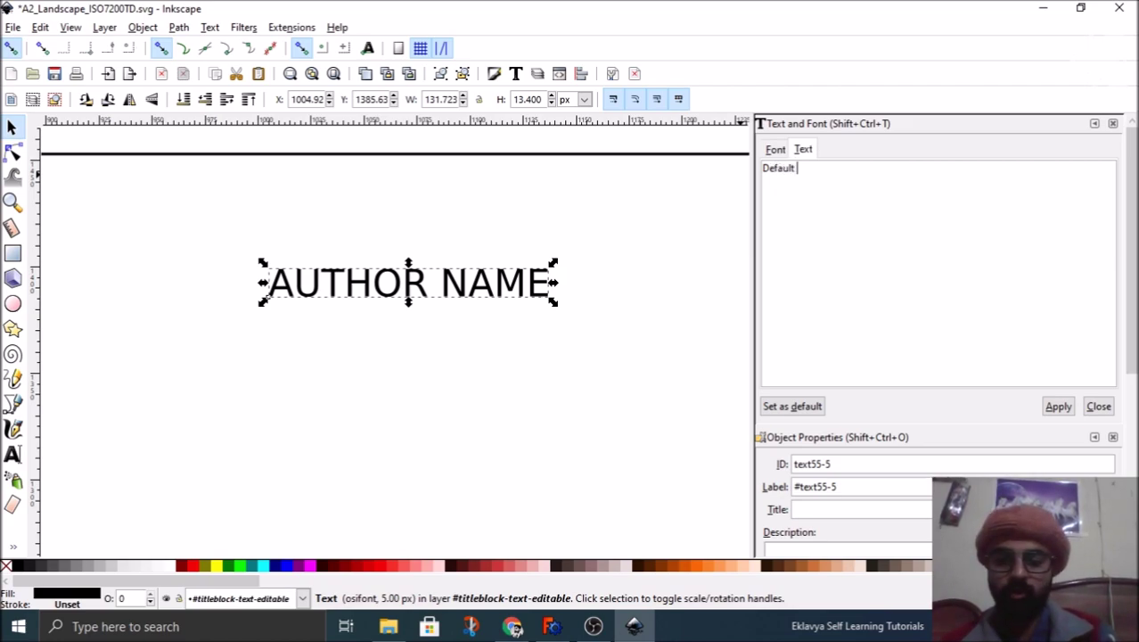
text( Title)
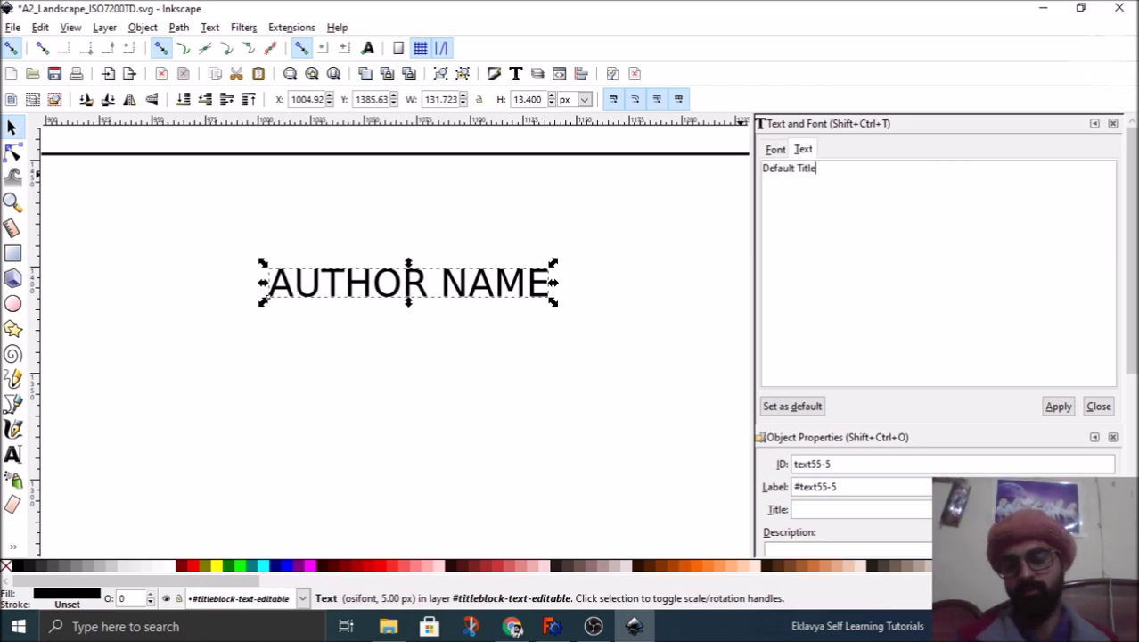
click(1058, 406)
click(1099, 406)
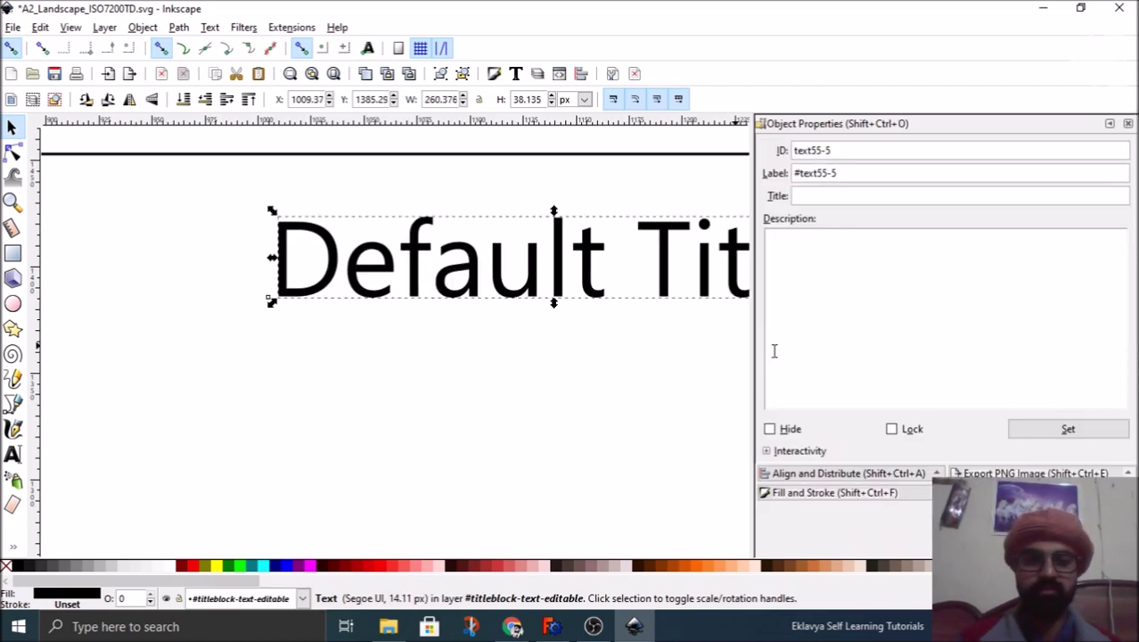
Step: Move the Default Title text to the top centre of the sheet, at about X 900.6, Y 1390 px, and deselect it
drag(751, 360, 867, 359)
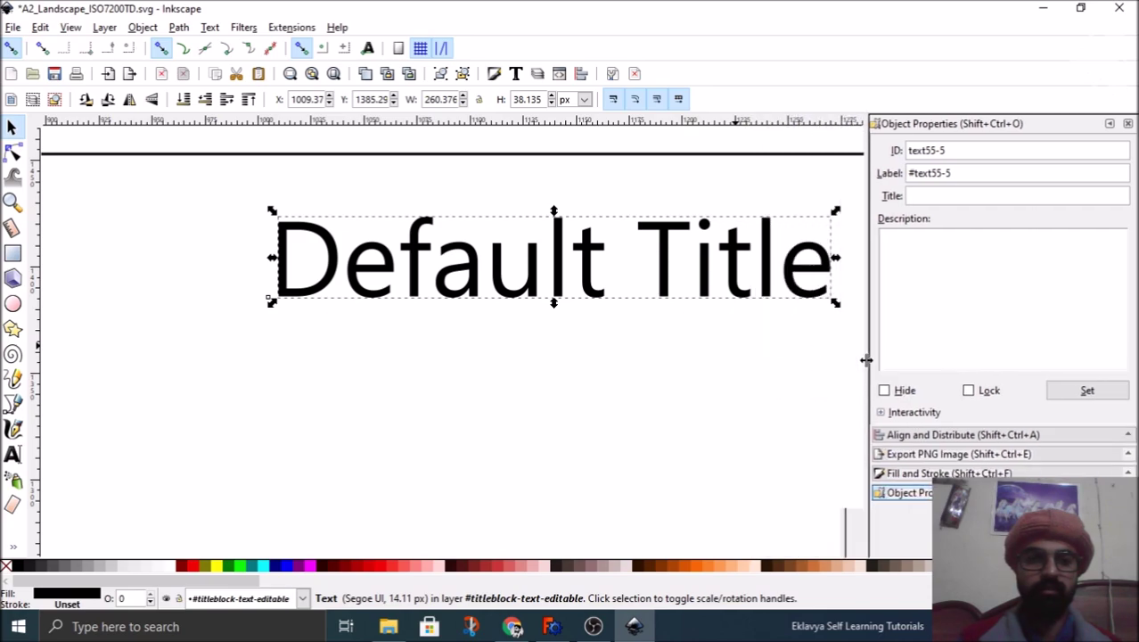
ctrl+scroll(526, 283, down, 6)
ctrl+scroll(497, 292, up, 3)
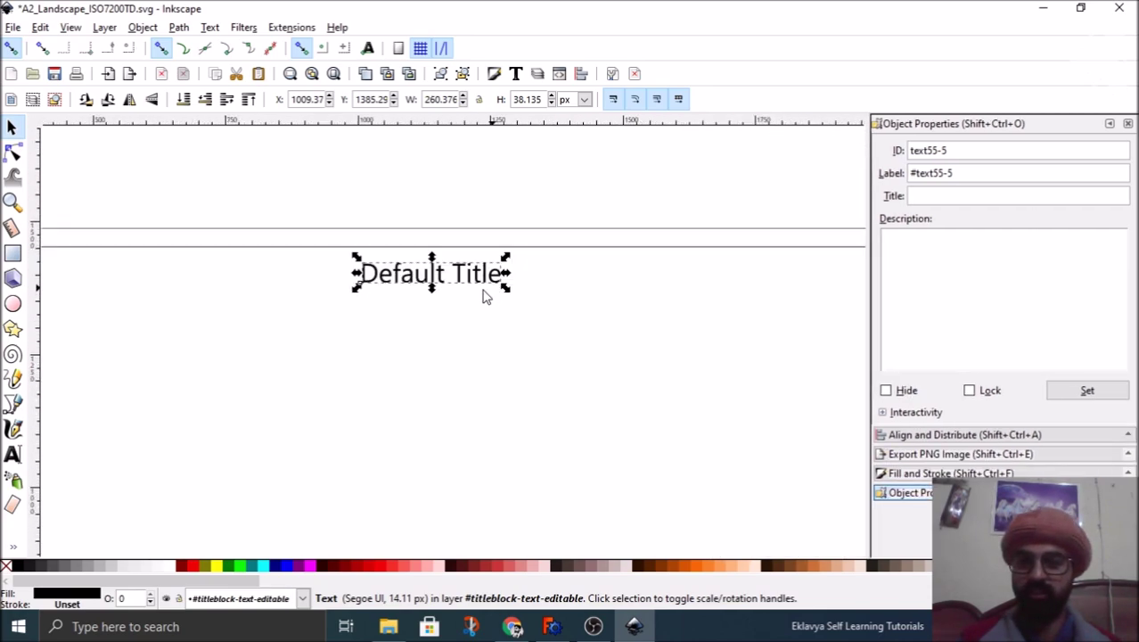
drag(482, 292, 447, 249)
ctrl+scroll(479, 223, down, 3)
ctrl+scroll(473, 249, up, 1)
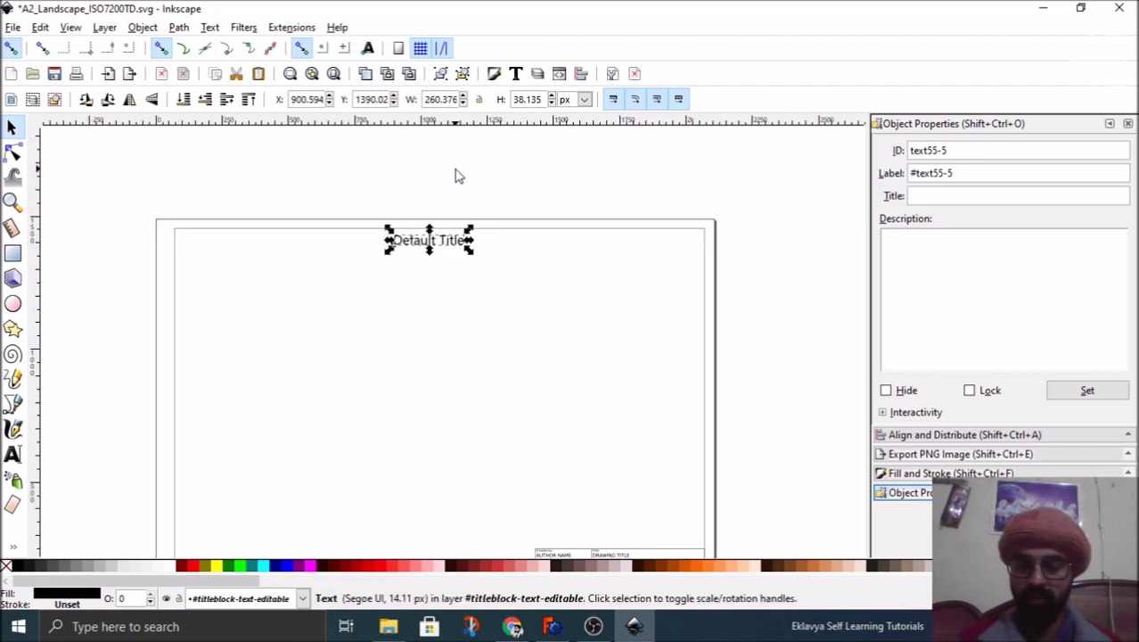
click(456, 173)
ctrl+scroll(456, 173, down, 2)
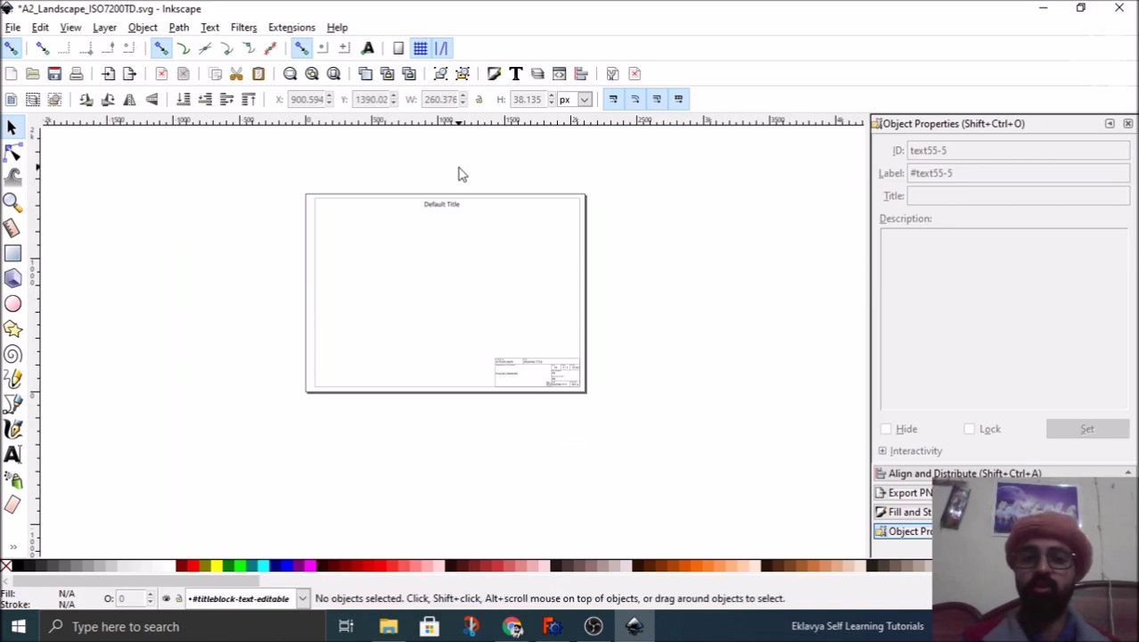
Step: Duplicate the "Supplementary information:" label in the title block
ctrl+scroll(511, 382, up, 5)
ctrl+scroll(293, 333, down, 2)
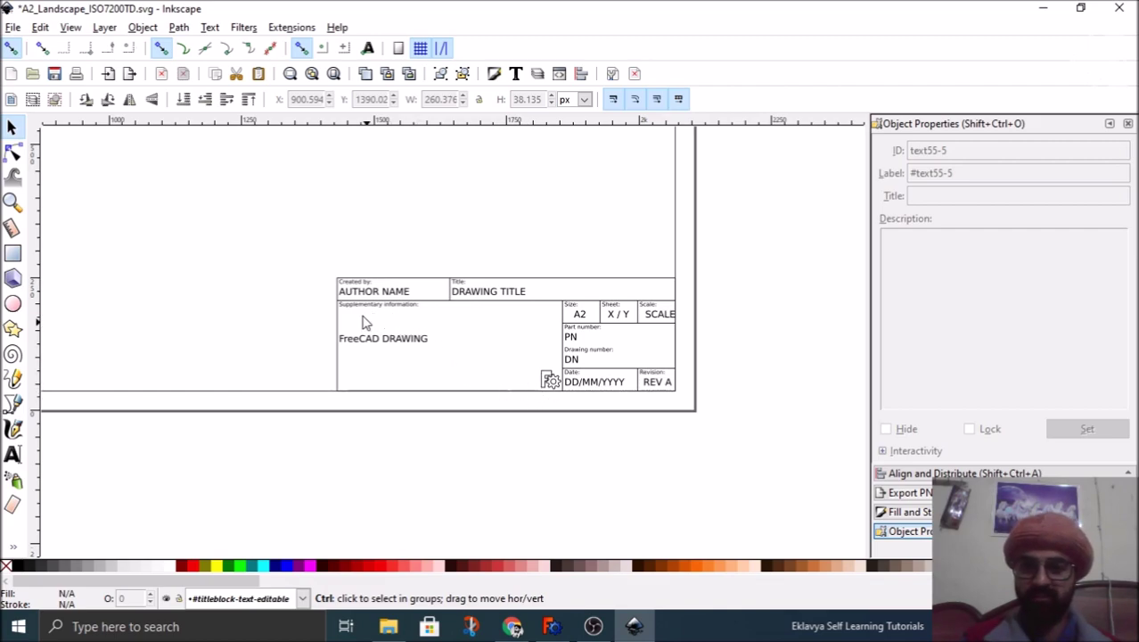
ctrl+scroll(363, 323, up, 5)
ctrl+scroll(583, 311, up, 1)
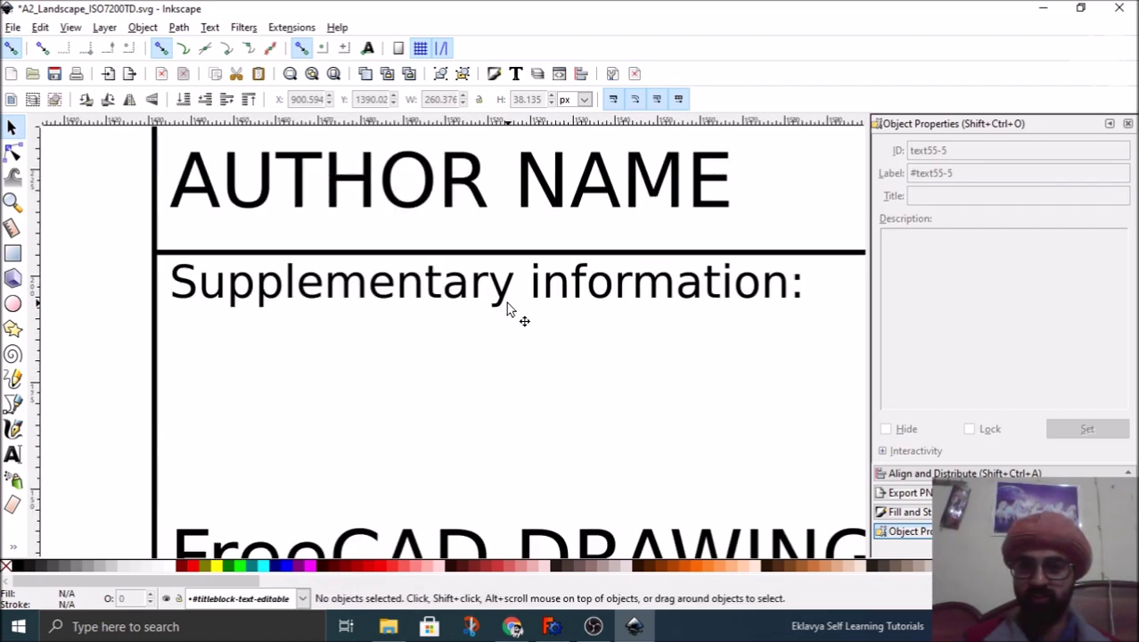
click(504, 303)
double_click(504, 303)
double_click(503, 303)
click(504, 303)
double_click(504, 298)
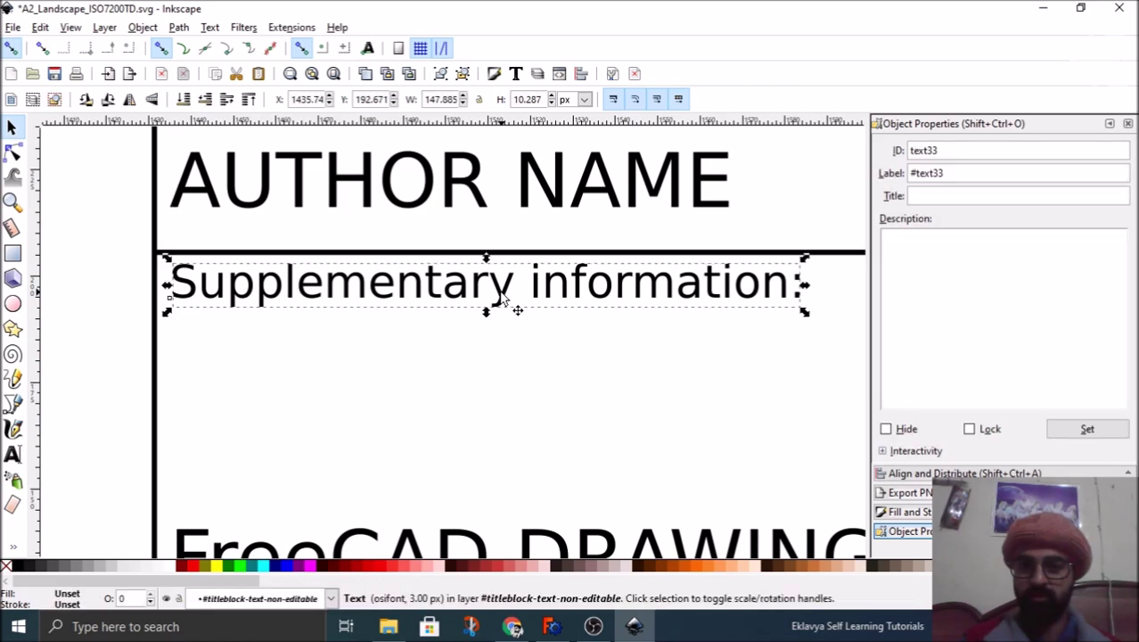
key(ctrl+d)
Step: Move the label copy below FreeCAD DRAWING to the cell's lower left corner, at about X 1435.1, Y 39.1 px
drag(504, 299, 517, 301)
ctrl+scroll(499, 200, down, 1)
ctrl+scroll(504, 191, down, 1)
ctrl+drag(521, 254, 516, 328)
ctrl+scroll(481, 207, down, 2)
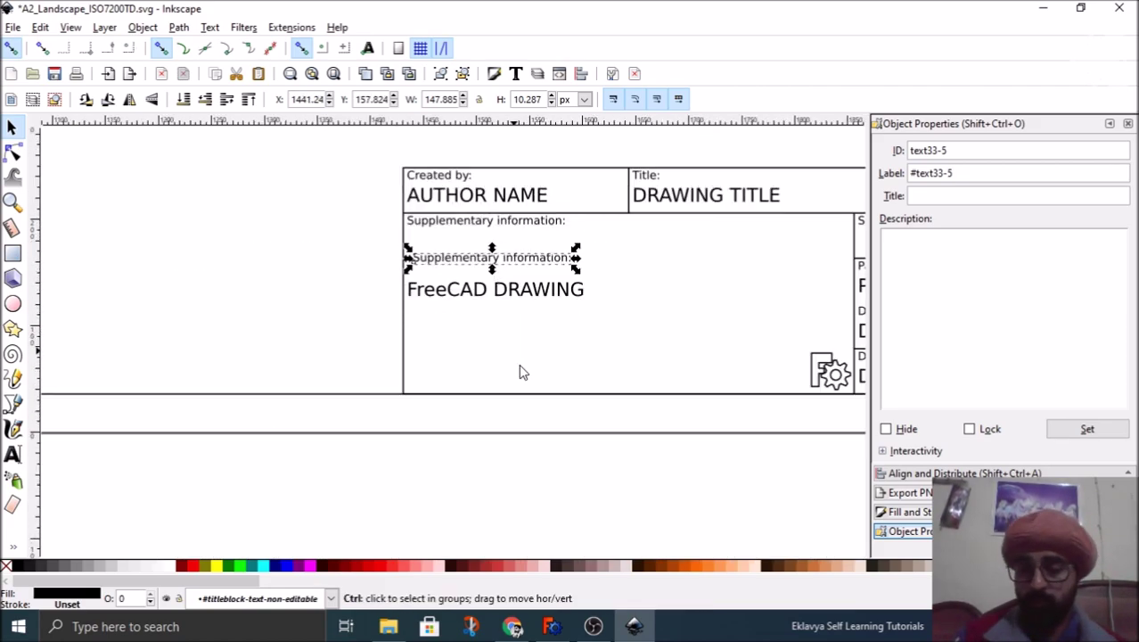
ctrl+scroll(552, 361, up, 1)
mouse_move(509, 227)
mouse_down()
mouse_move(523, 276)
mouse_move(501, 403)
mouse_up()
Step: Replace the label copy's text with "For Educational purposes only.", apply it, close the Text and Font dialog and deselect the label
right_click(502, 403)
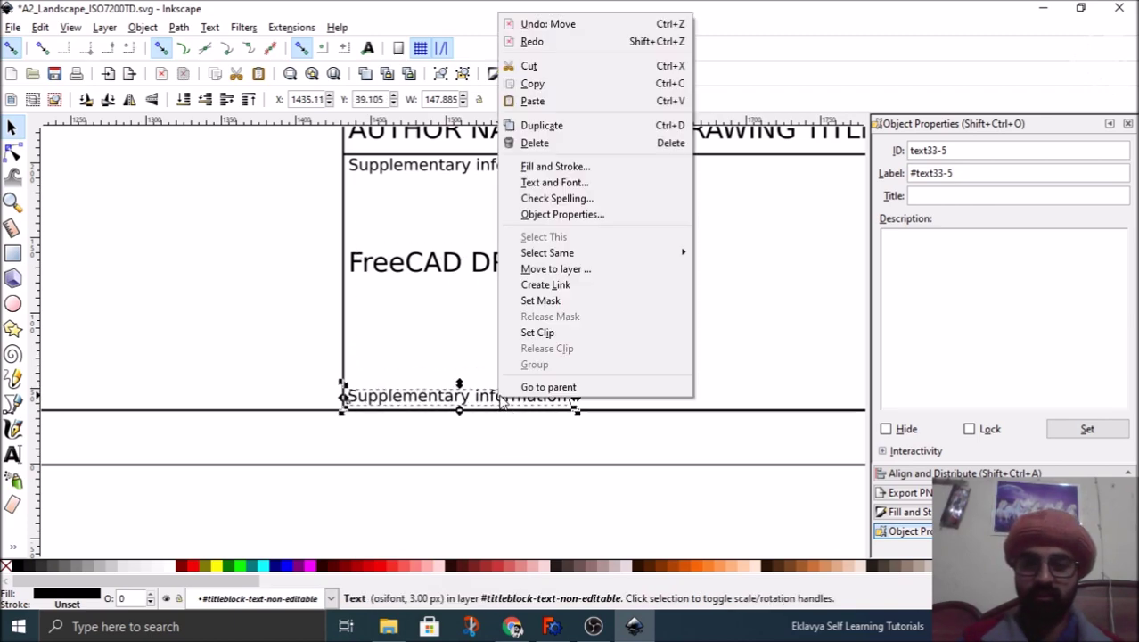
click(554, 182)
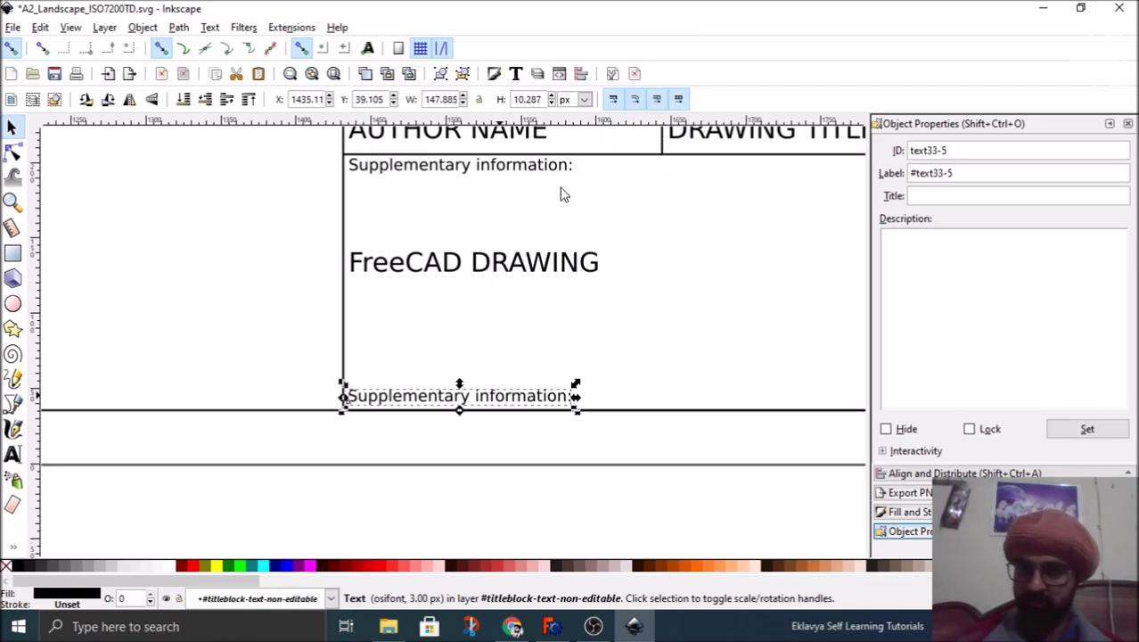
drag(903, 174, 713, 183)
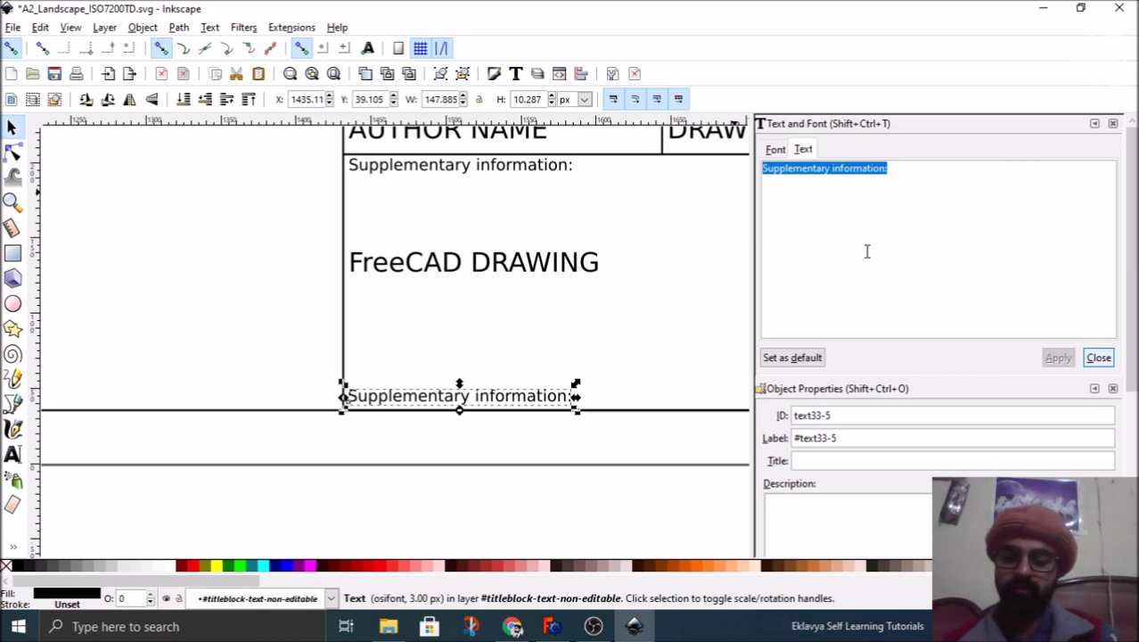
text(For Educational purposes on)
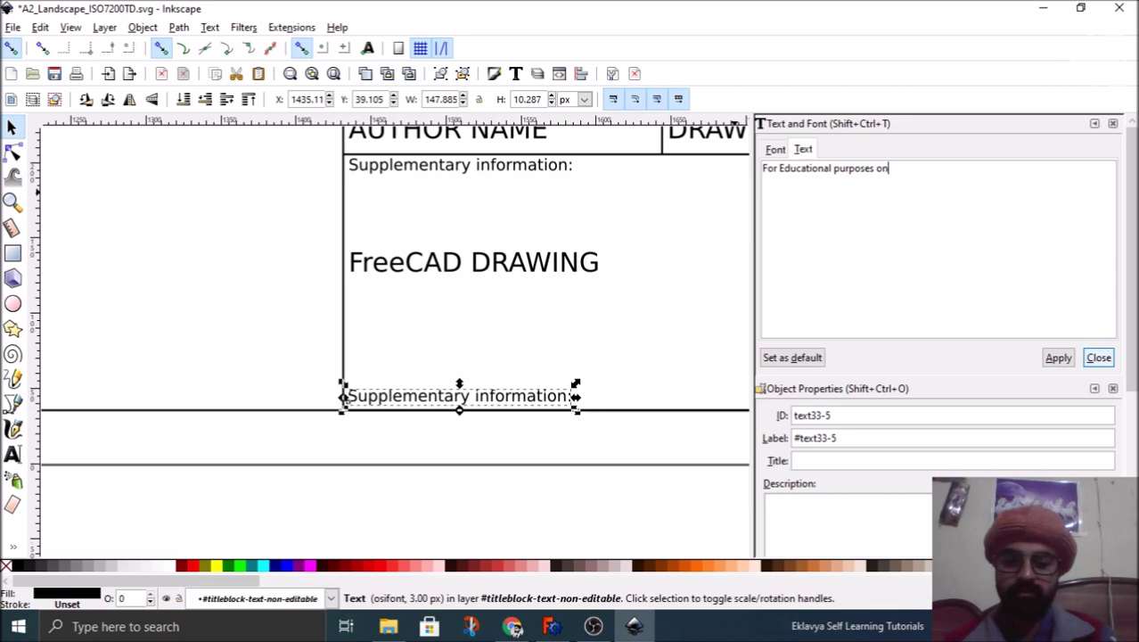
text(.)
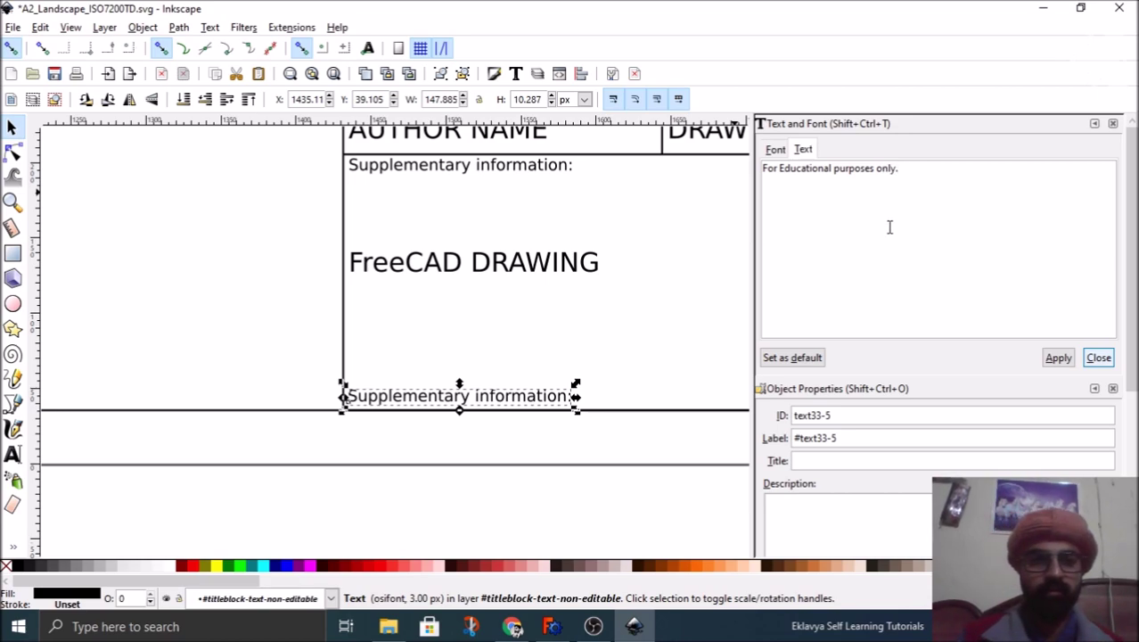
click(775, 151)
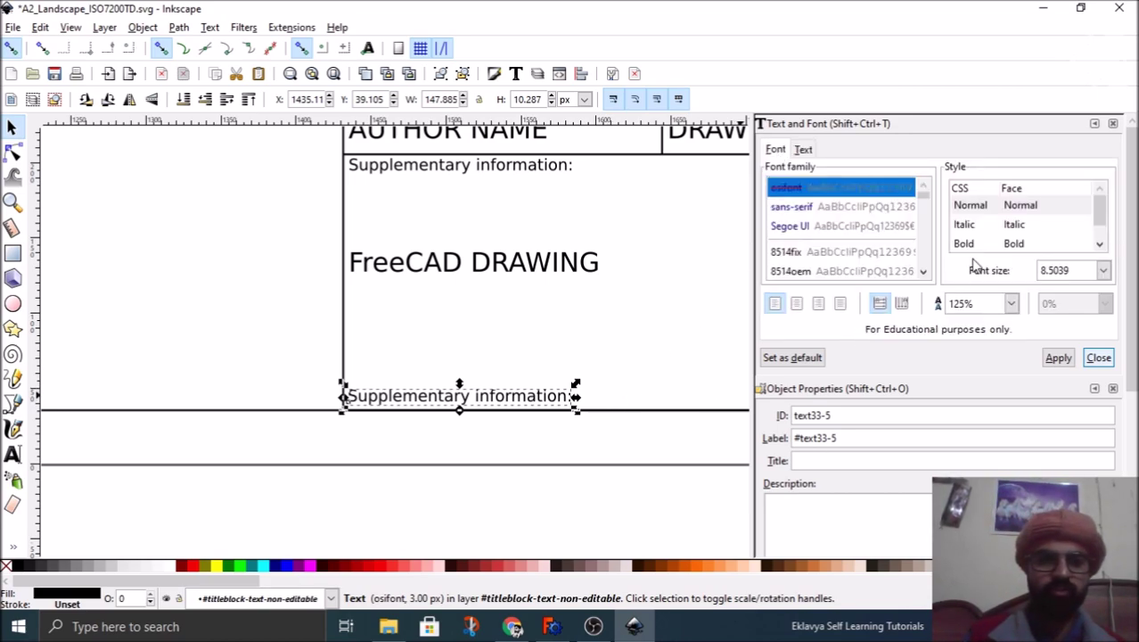
click(802, 150)
click(1057, 357)
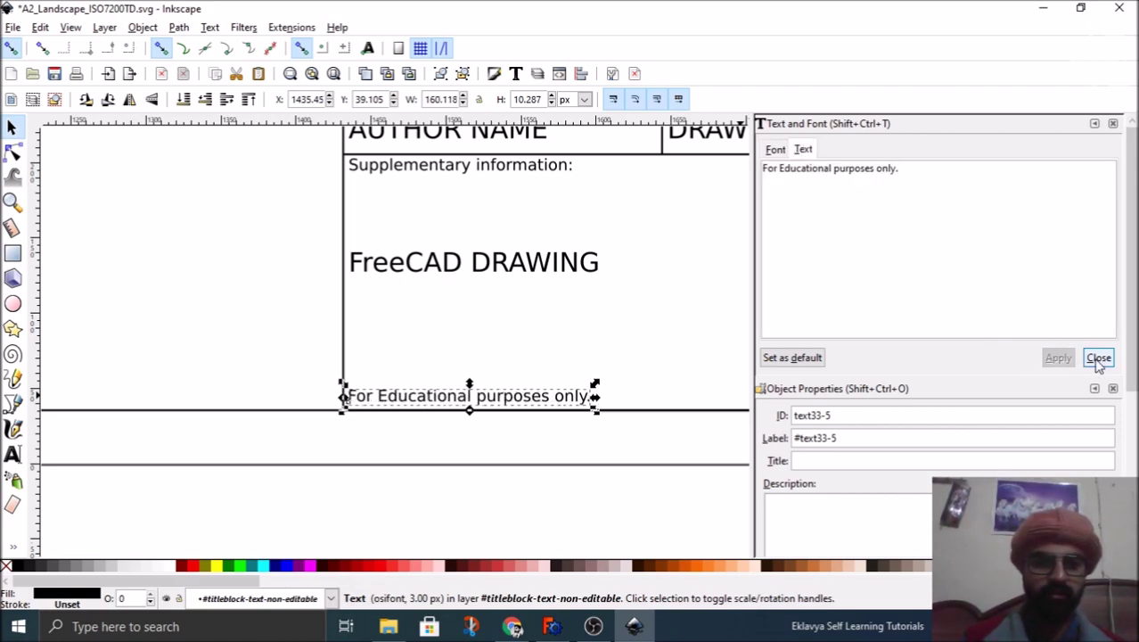
click(1099, 357)
click(596, 438)
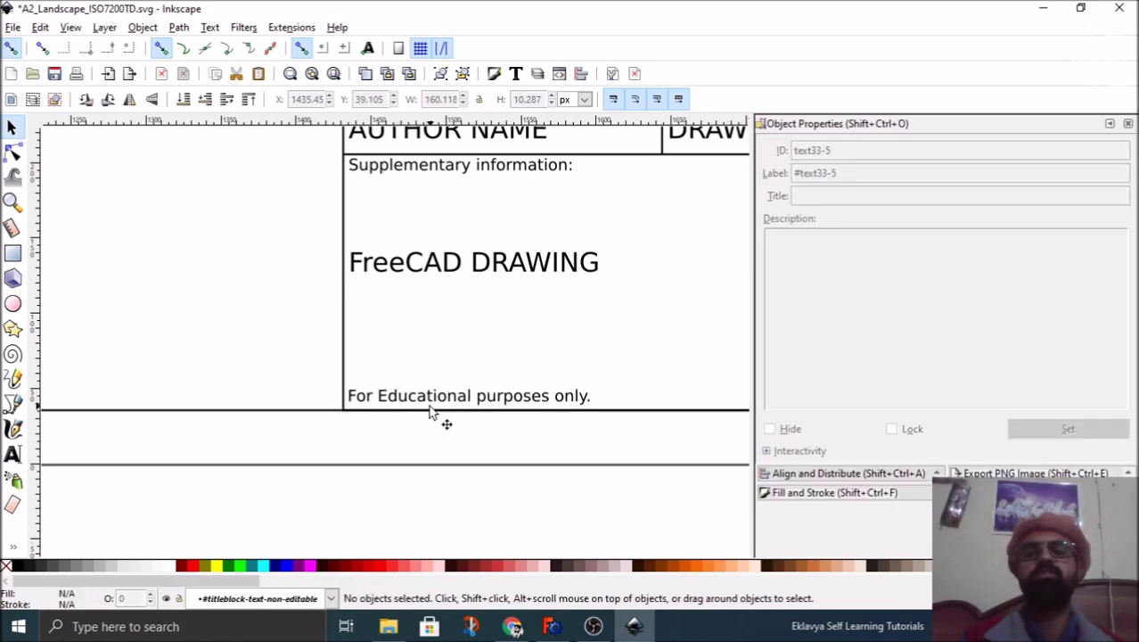
Step: Import Arch_Truss.svg from the Pics folder into the A2 sheet
key(ctrl)
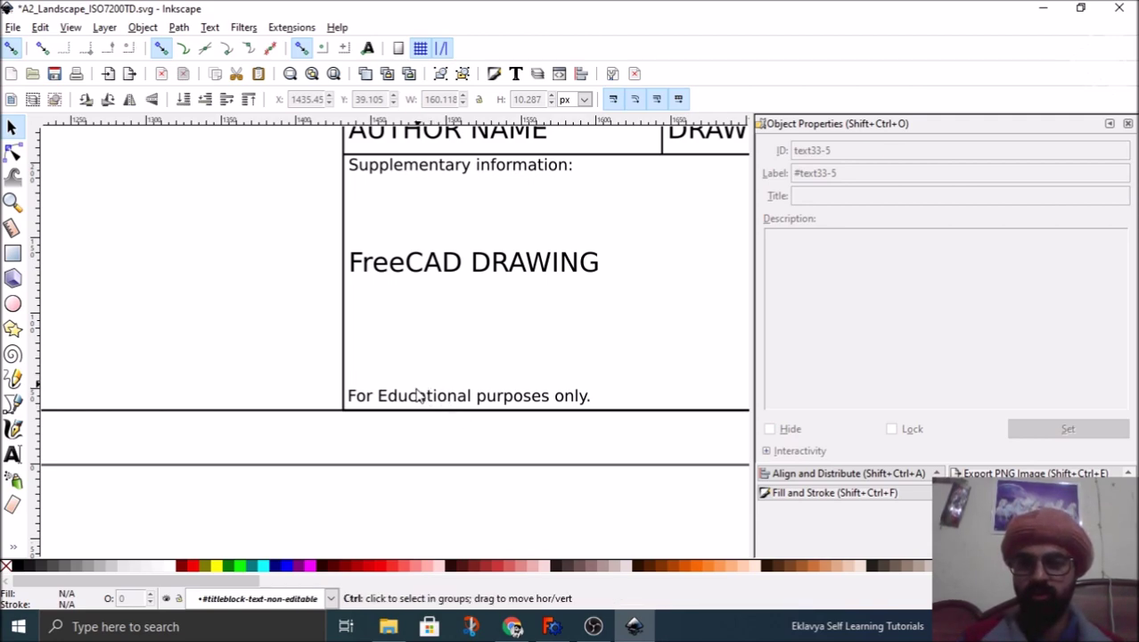
ctrl+scroll(390, 441, down, 4)
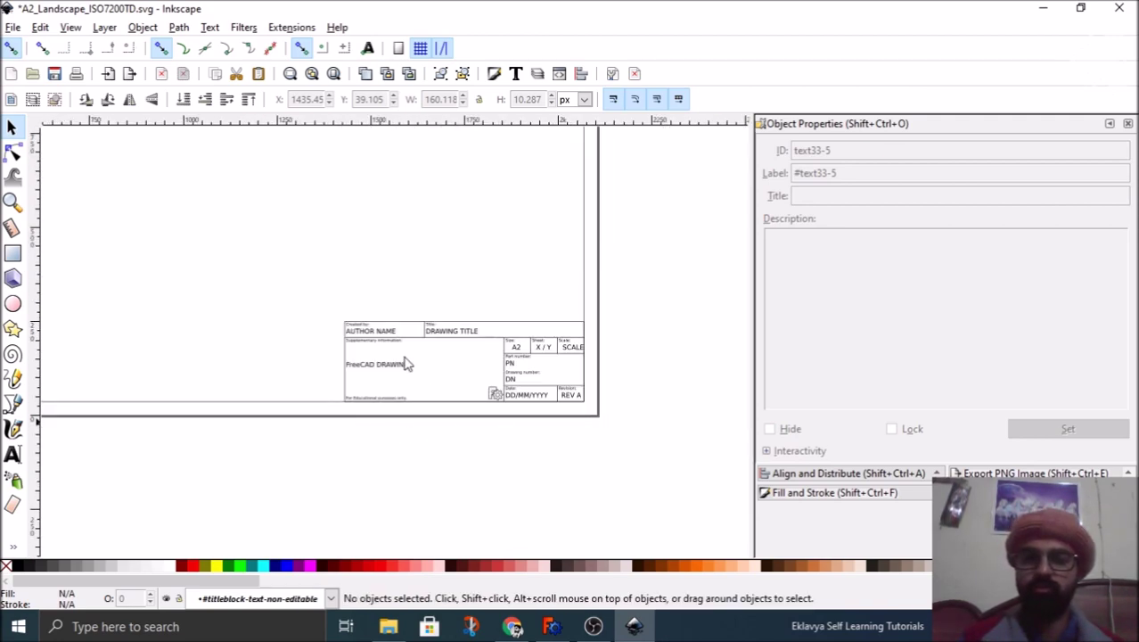
ctrl+scroll(671, 425, down, 2)
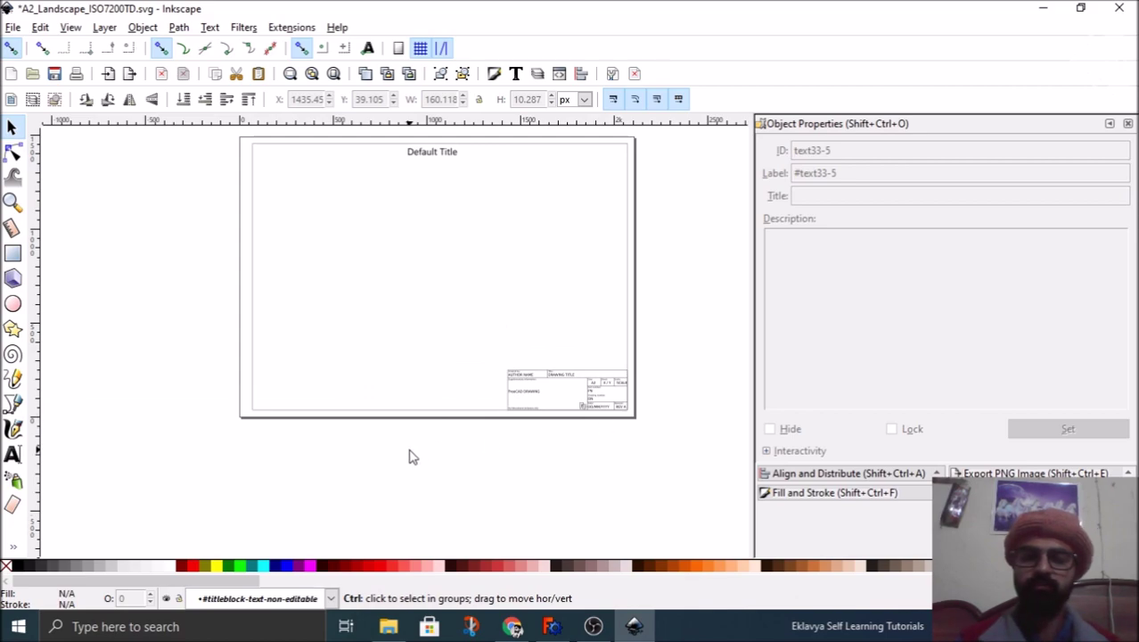
ctrl+scroll(404, 444, down, 1)
ctrl+scroll(402, 437, up, 1)
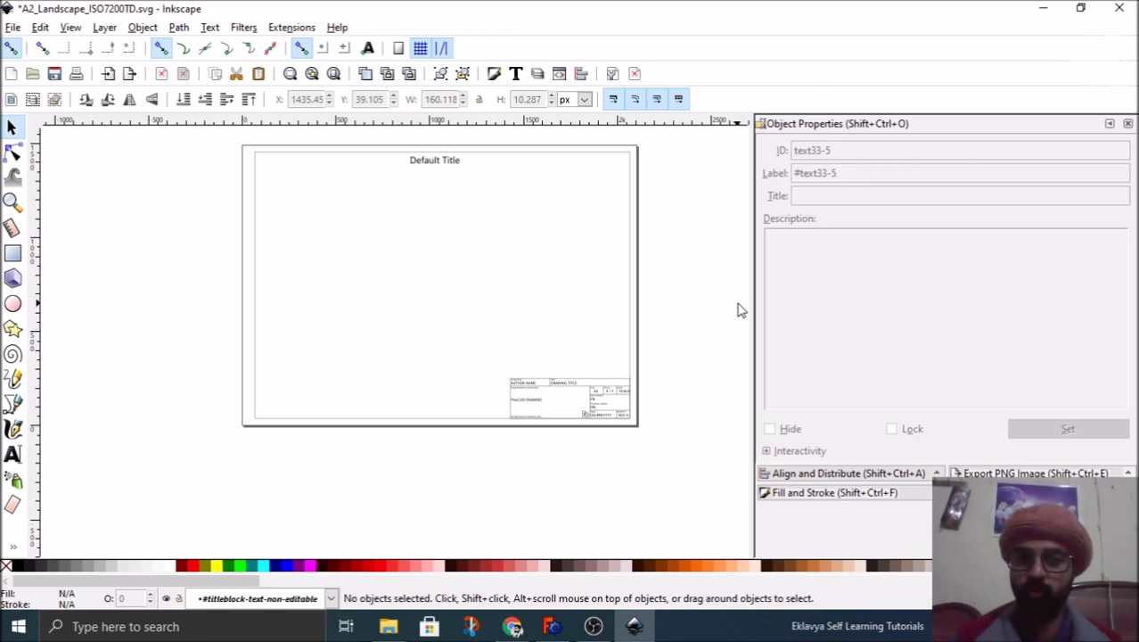
drag(749, 299, 823, 302)
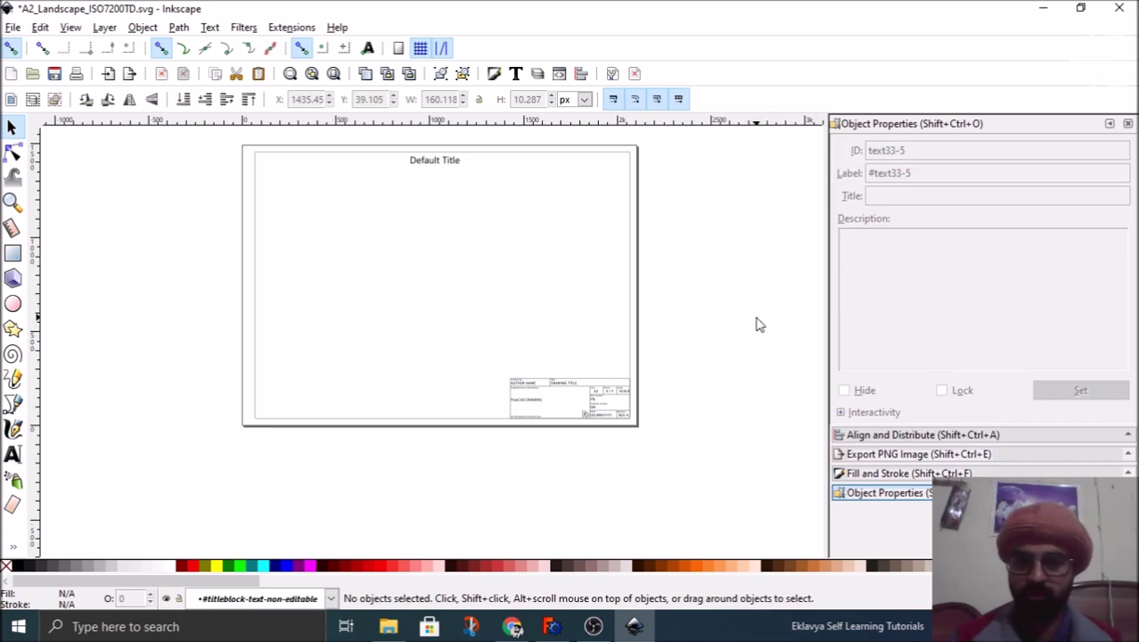
click(11, 27)
click(103, 190)
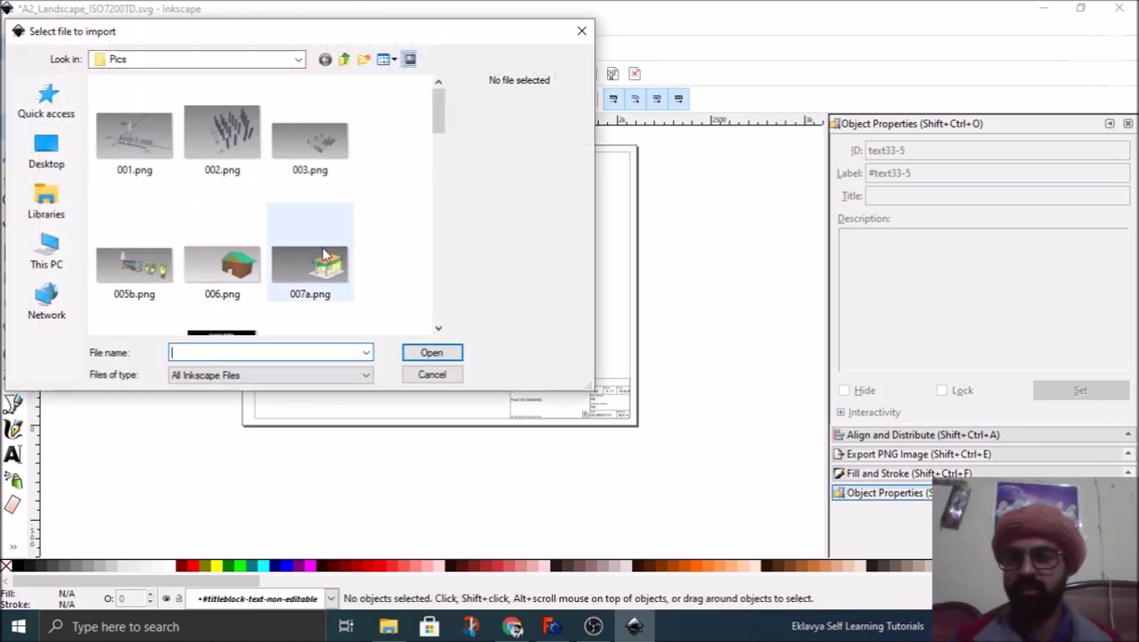
scroll(324, 254, down, 3)
scroll(323, 254, down, 3)
scroll(376, 301, down, 3)
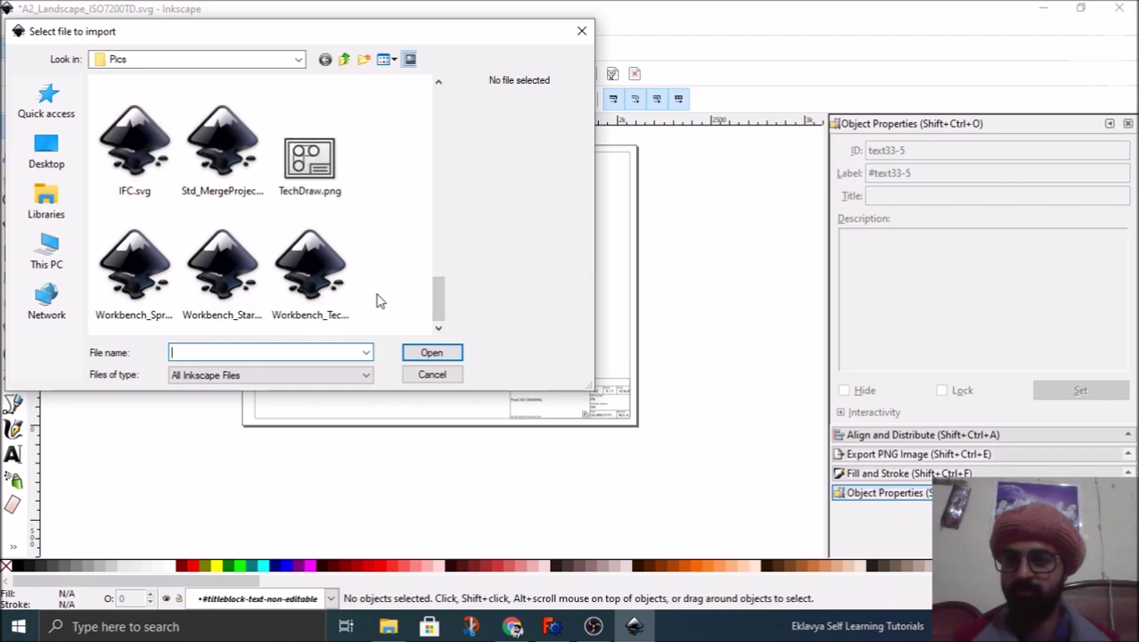
scroll(377, 300, up, 6)
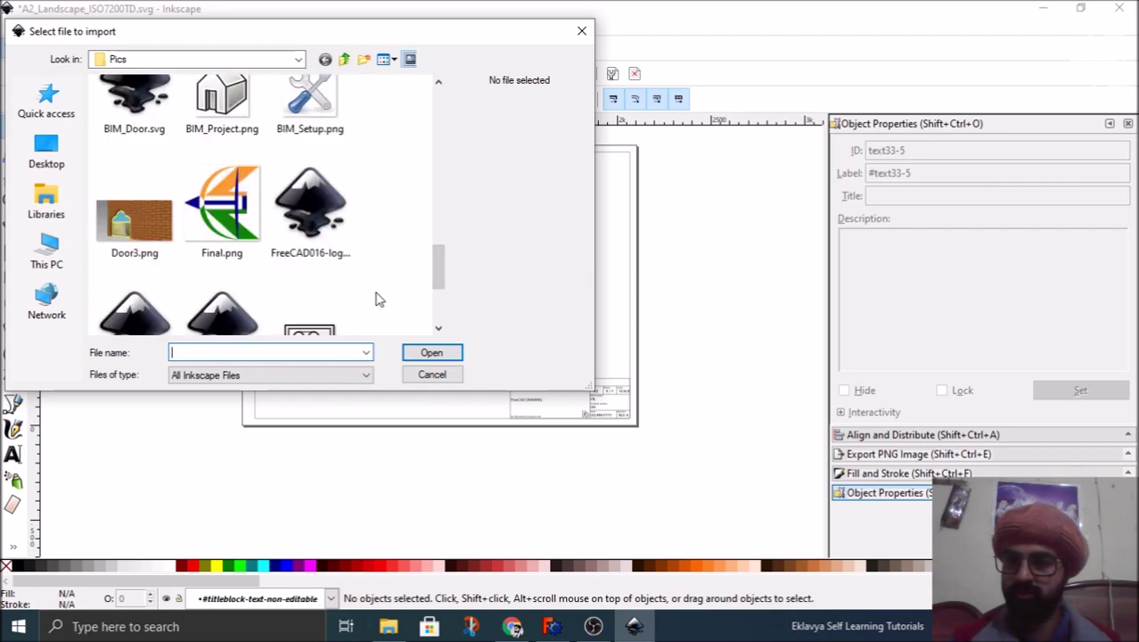
scroll(378, 299, up, 2)
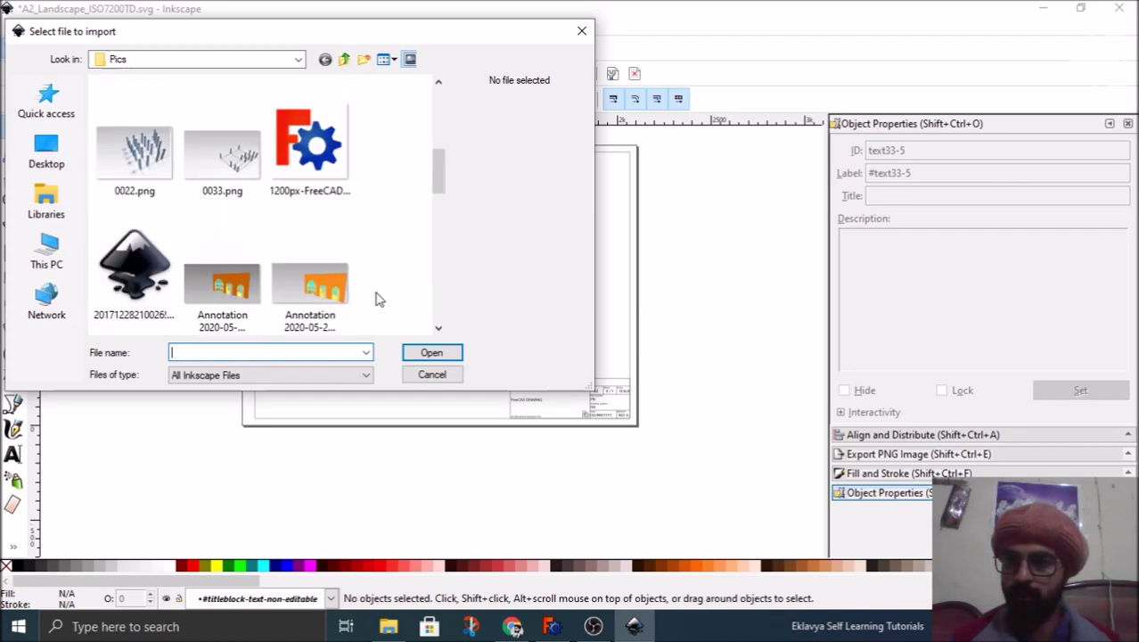
scroll(376, 300, down, 2)
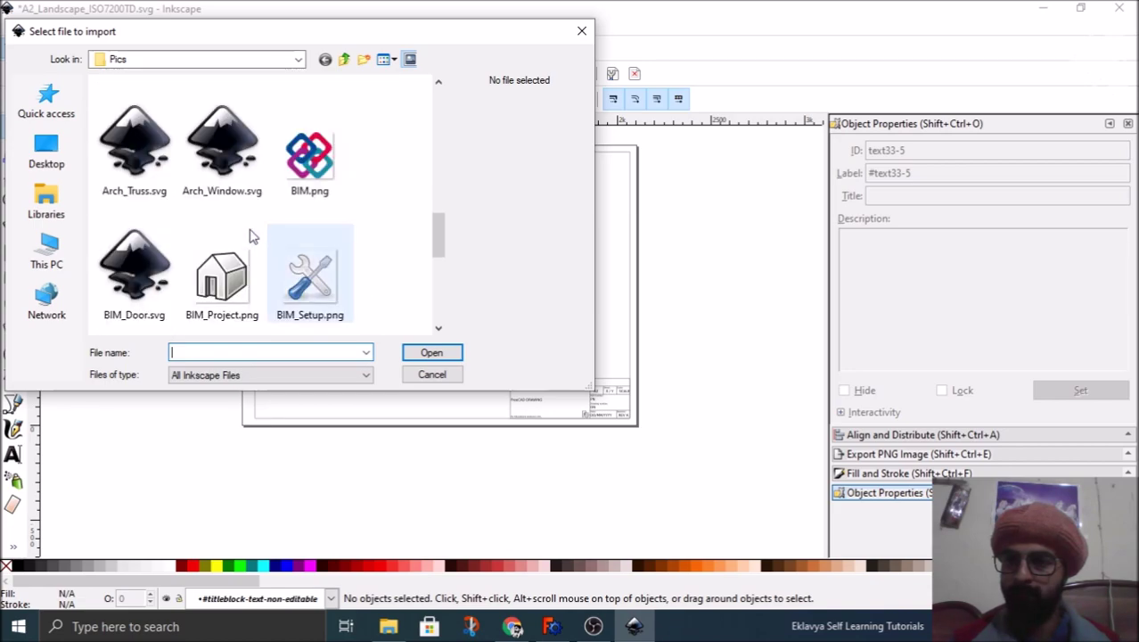
click(134, 147)
click(432, 353)
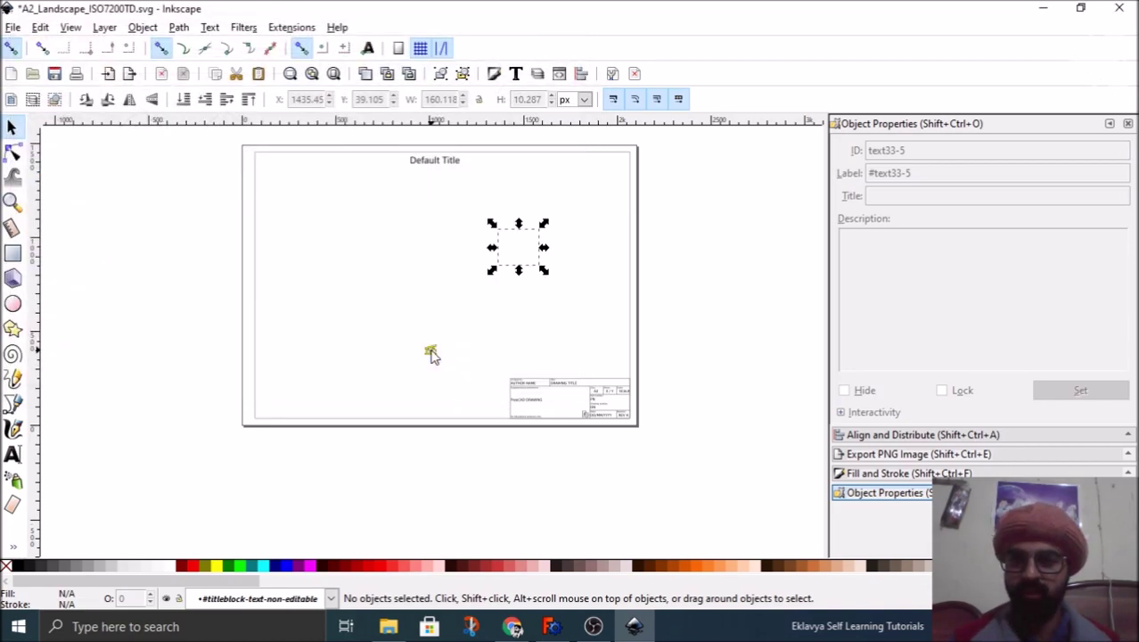
Step: Move the imported truss graphic just below the Default Title text, at about X 1007.9, Y 1297.3 px
drag(430, 350, 437, 177)
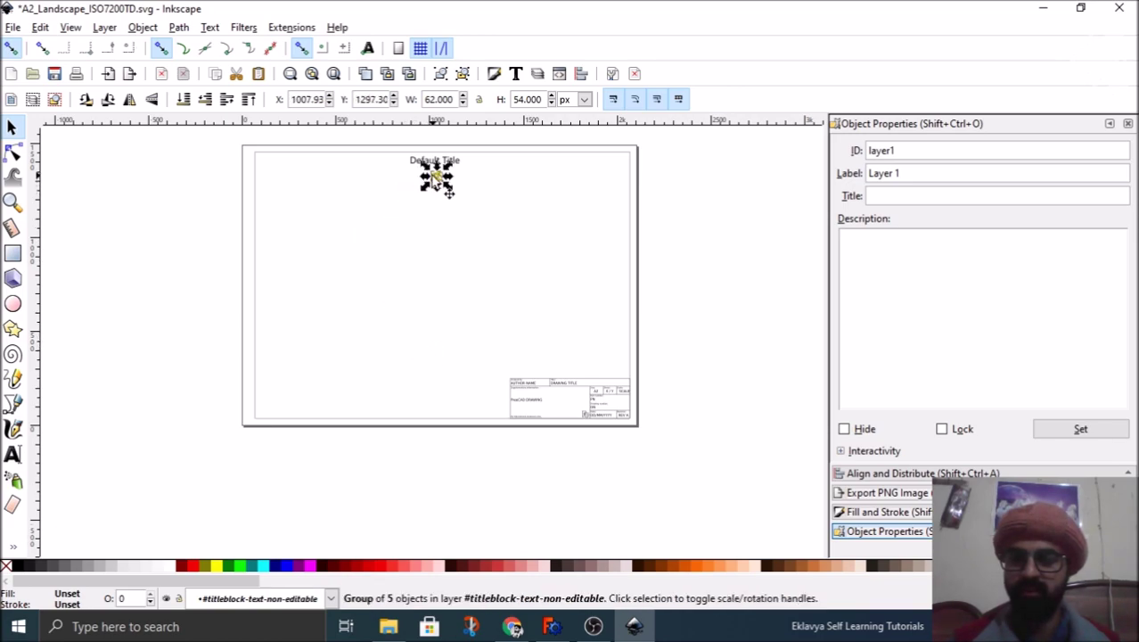
ctrl+scroll(437, 203, down, 1)
ctrl+scroll(450, 205, up, 4)
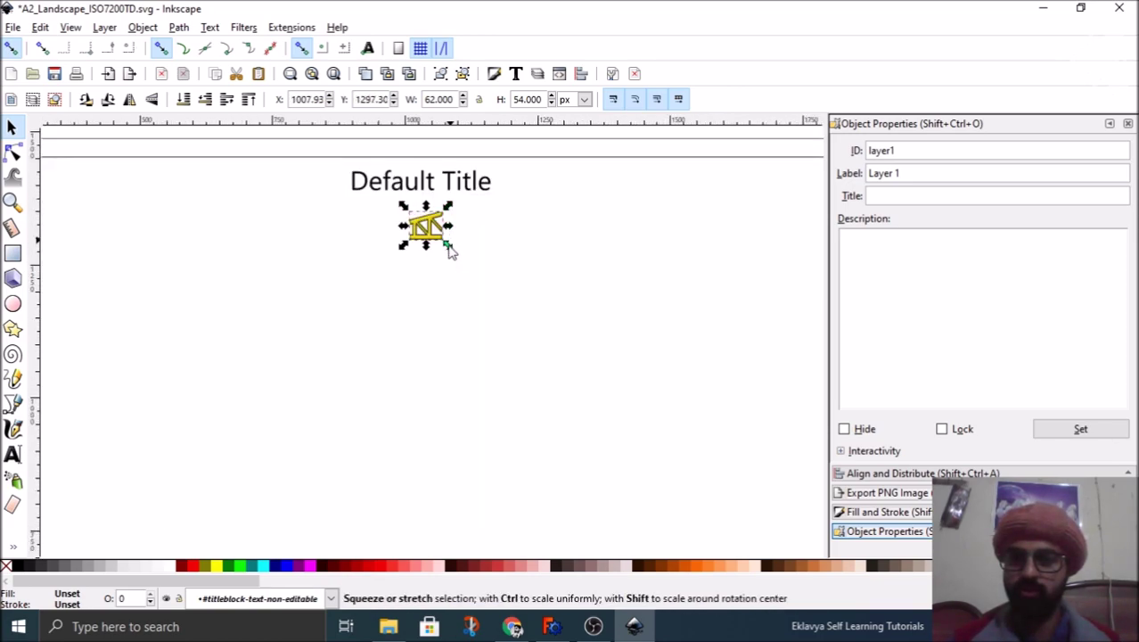
Step: Lock the width-to-height ratio, enlarge the truss graphic to about 180.2 × 157 px and centre it below Default Title
drag(450, 248, 521, 307)
key(ctrl+z)
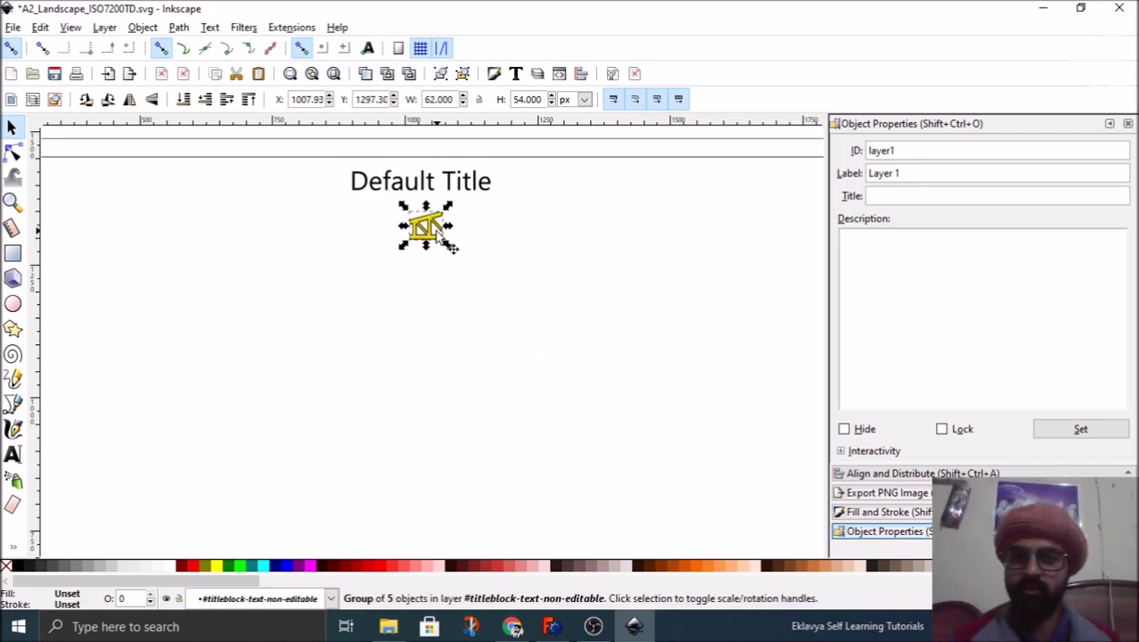
click(477, 99)
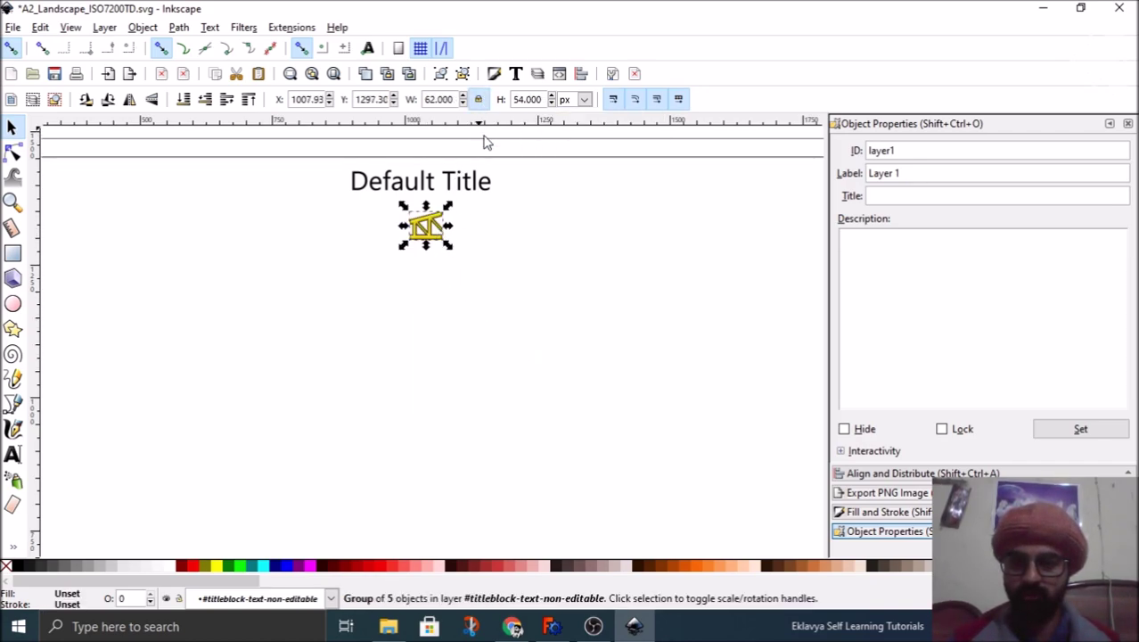
drag(451, 247, 514, 346)
key(ctrl+z)
click(455, 260)
drag(452, 269, 420, 249)
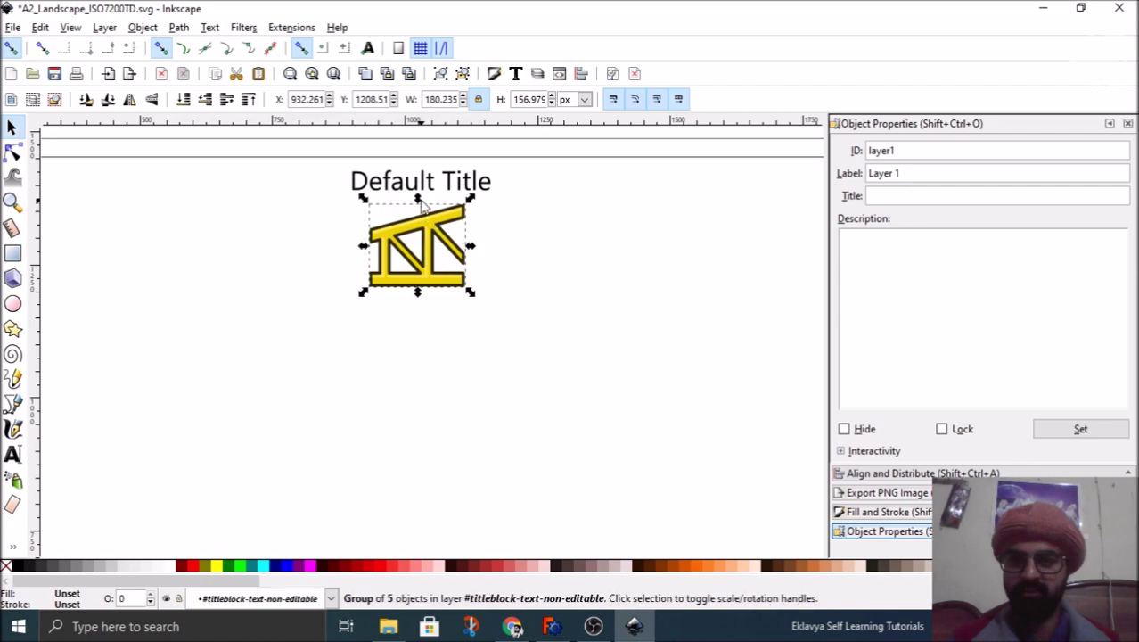
click(425, 190)
double_click(425, 190)
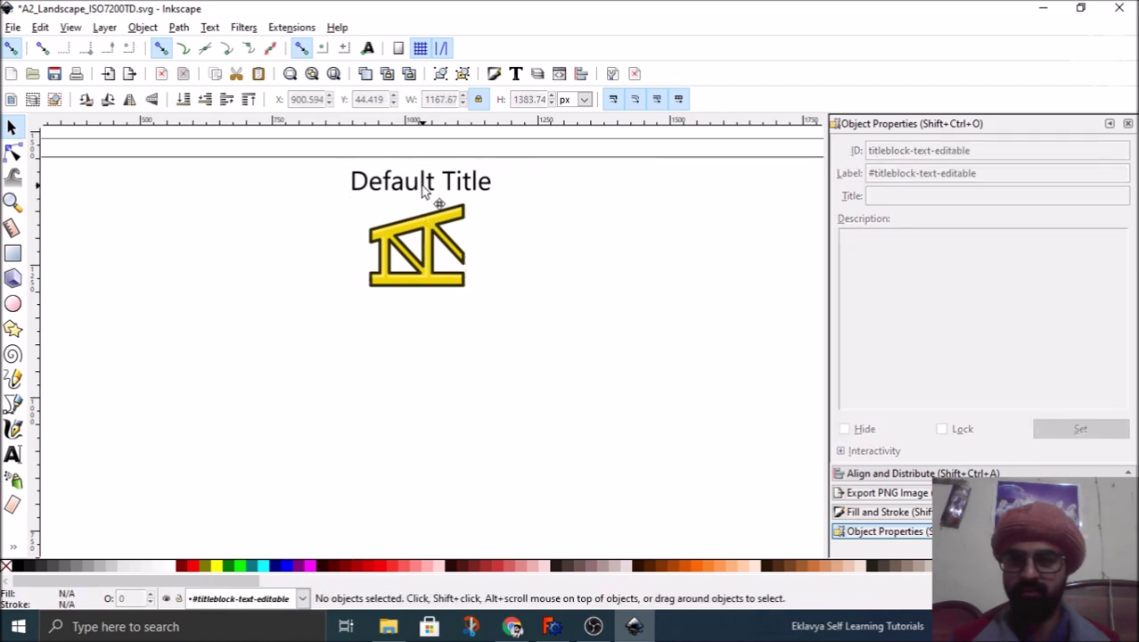
click(427, 185)
shift+click(437, 252)
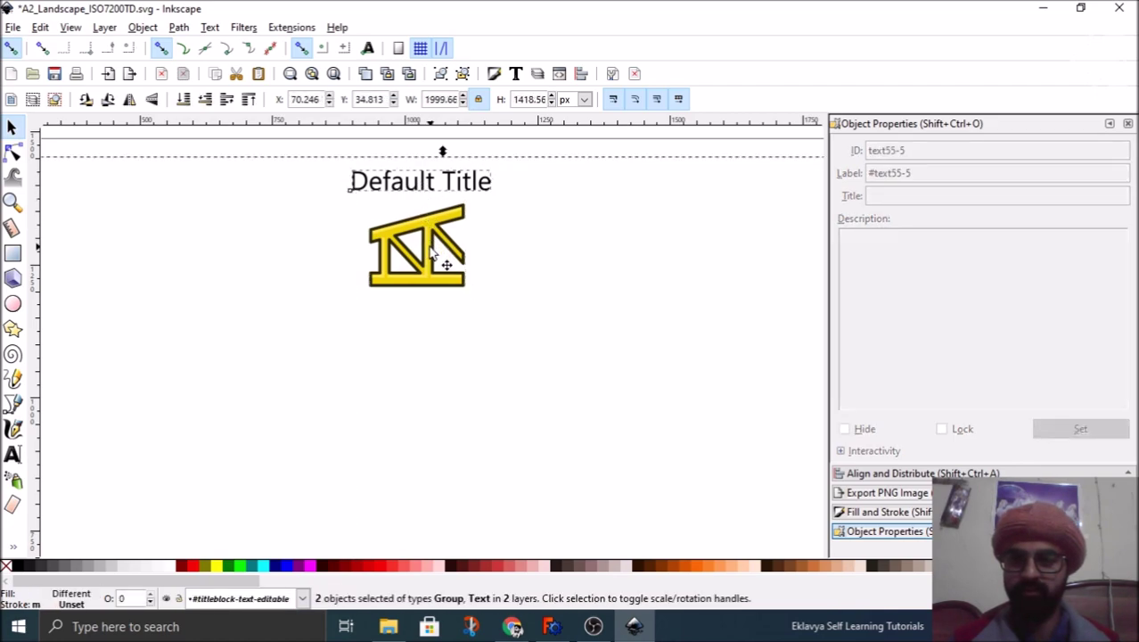
click(489, 364)
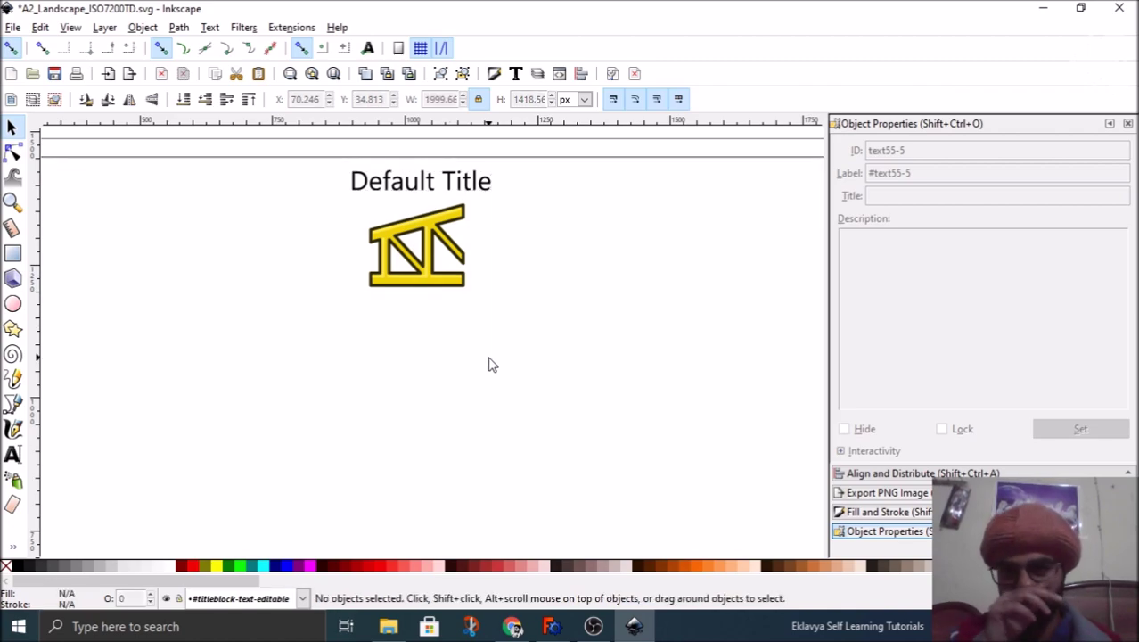
Step: Nudge the truss graphic below Default Title to about X 926, Y 1199.1 px and deselect it
ctrl+scroll(440, 240, down, 2)
click(450, 260)
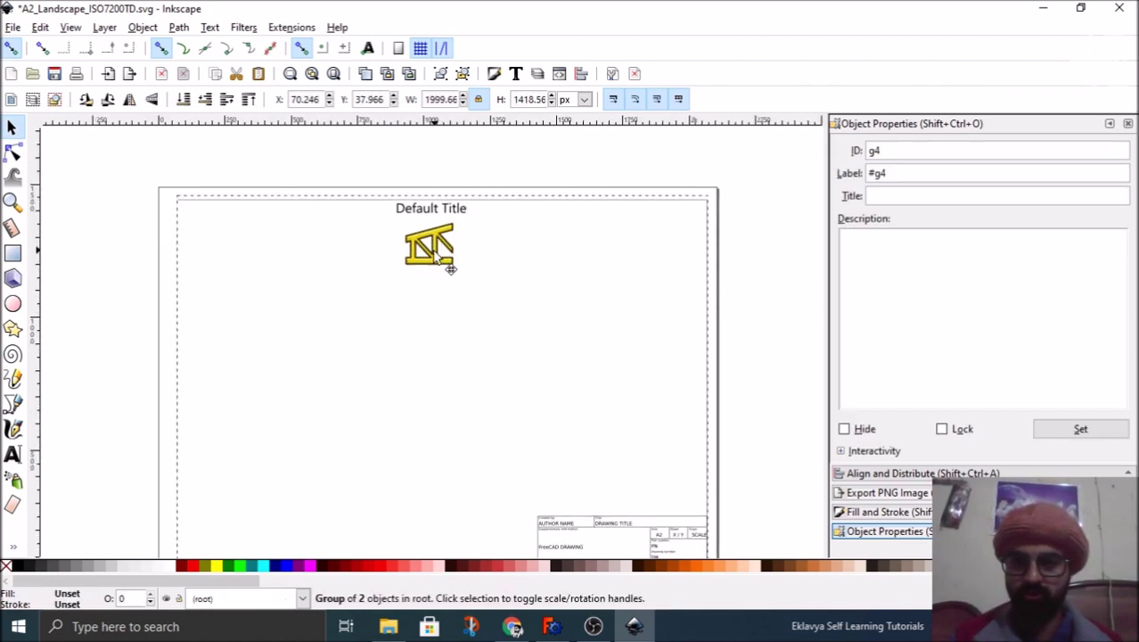
double_click(430, 246)
click(430, 246)
double_click(429, 246)
click(446, 254)
double_click(450, 257)
click(447, 254)
click(445, 259)
click(444, 179)
Step: Save the template under the new name A2_Landscape_MyPage as an Inkscape SVG in the Templates folder, and switch to FreeCAD
ctrl+scroll(445, 178, down, 2)
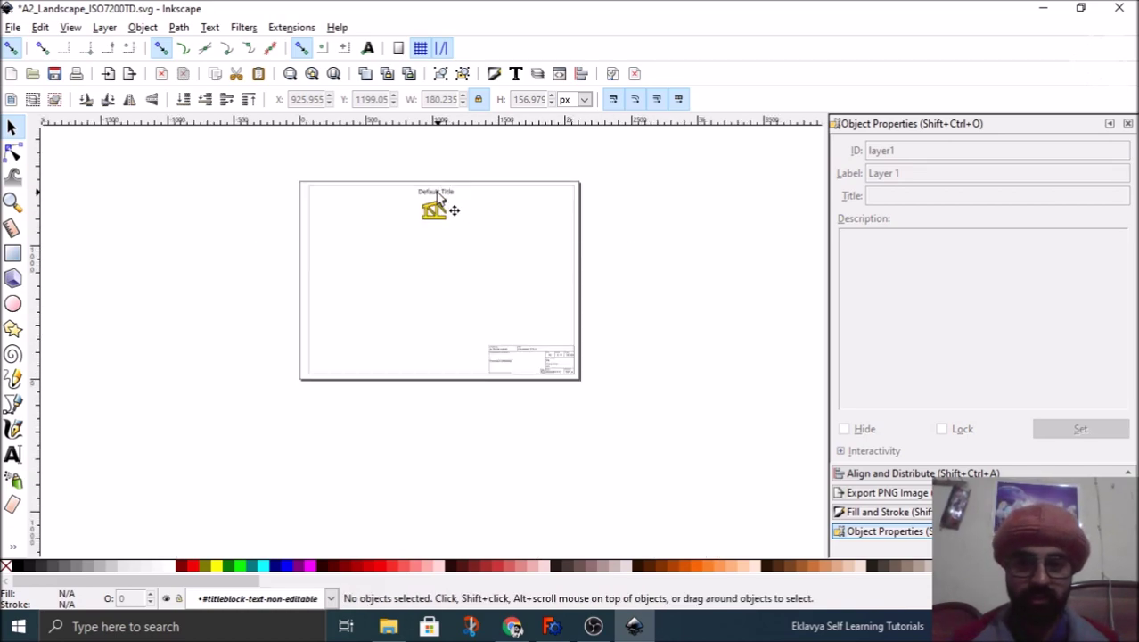
click(12, 27)
click(44, 150)
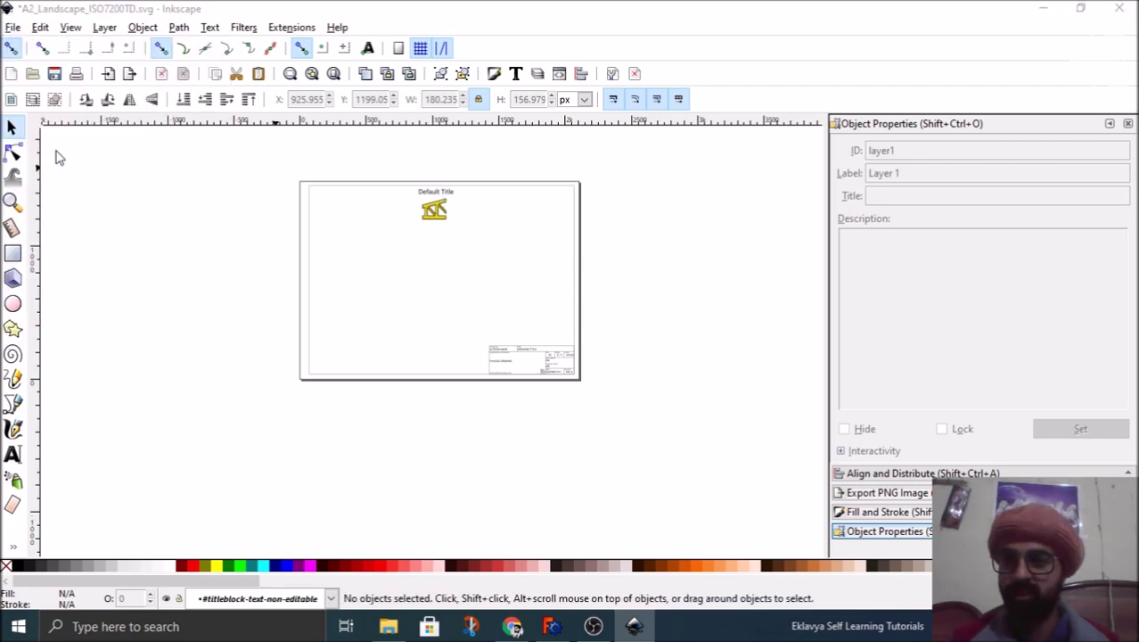
click(306, 329)
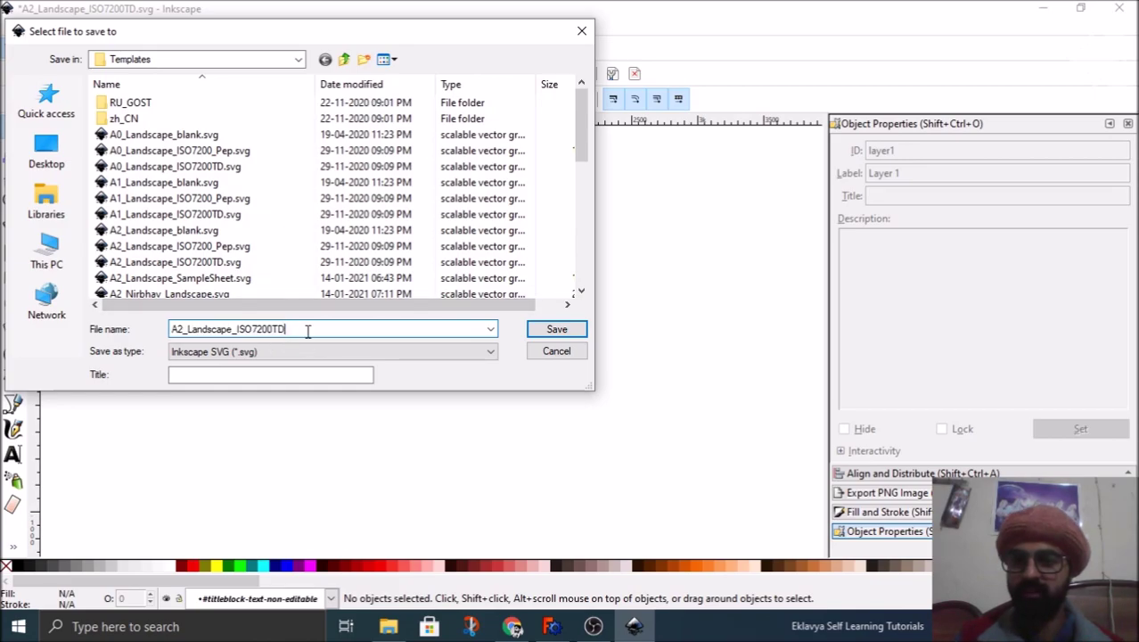
key(BackSpace)
key(BackSpace)
key(BackSpace)
key(BackSpace)
key(BackSpace)
key(BackSpace)
key(BackSpace)
key(BackSpace)
key(BackSpace)
key(BackSpace)
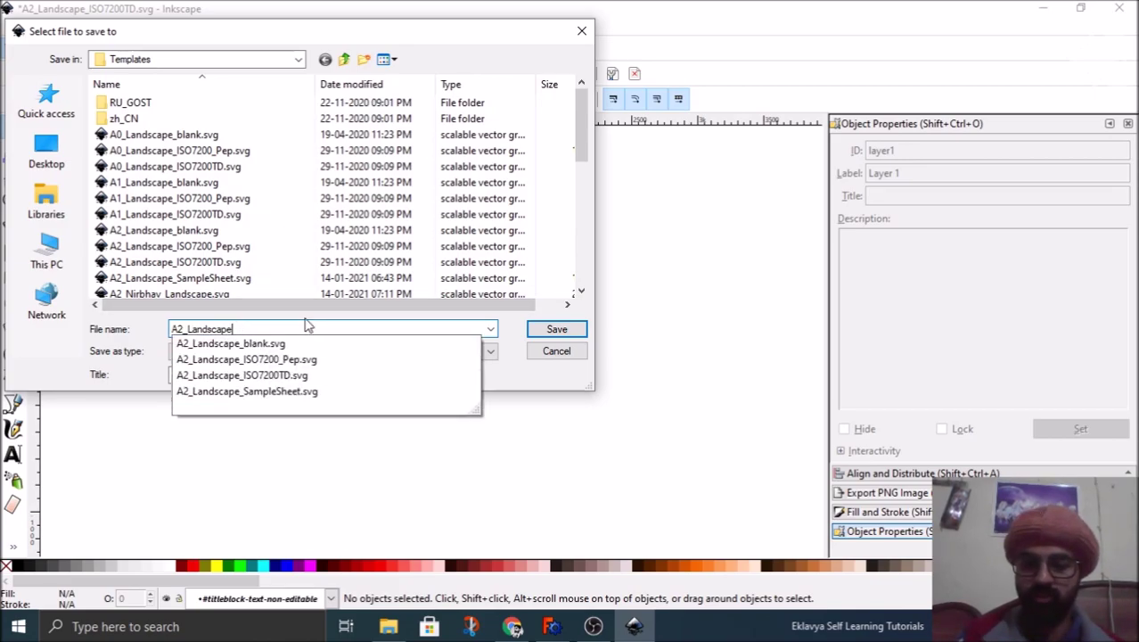
text(_MyPage)
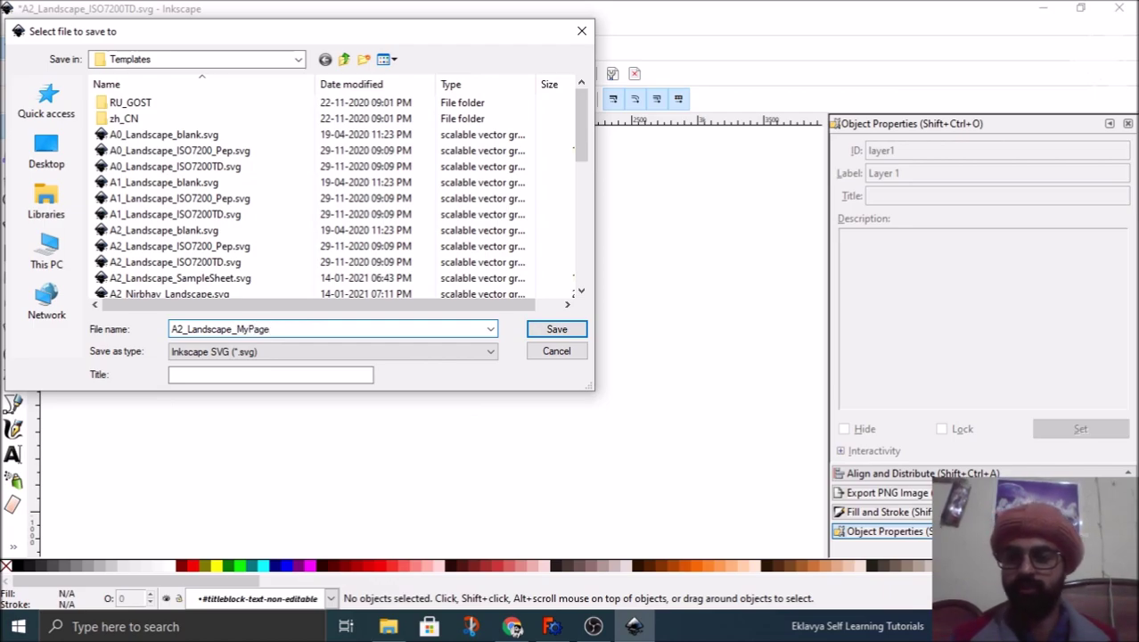
click(545, 329)
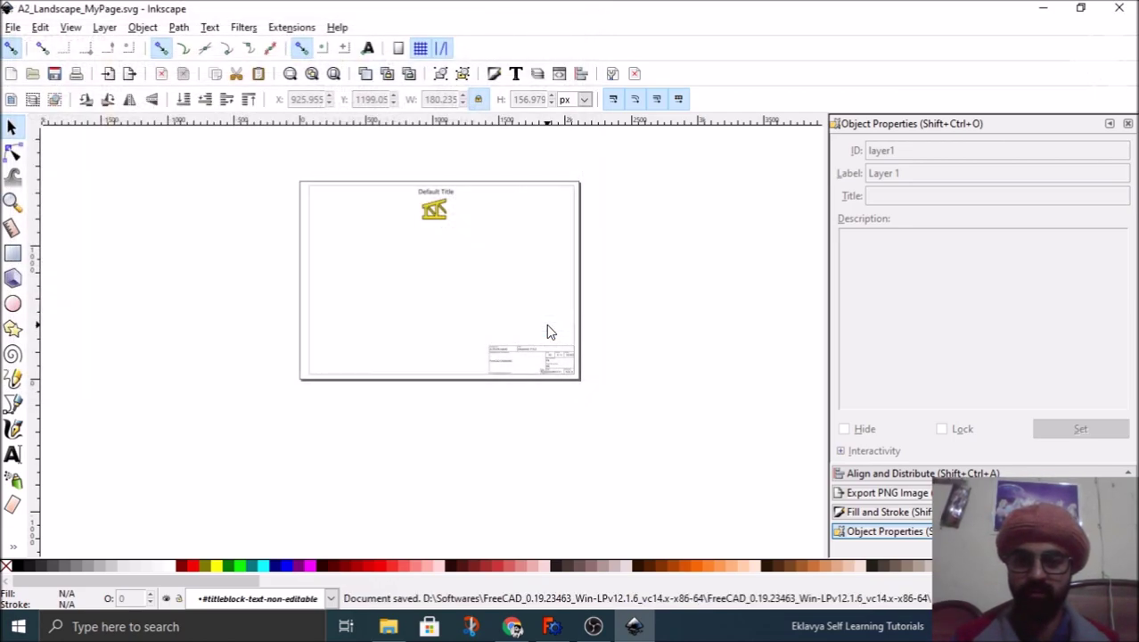
click(549, 626)
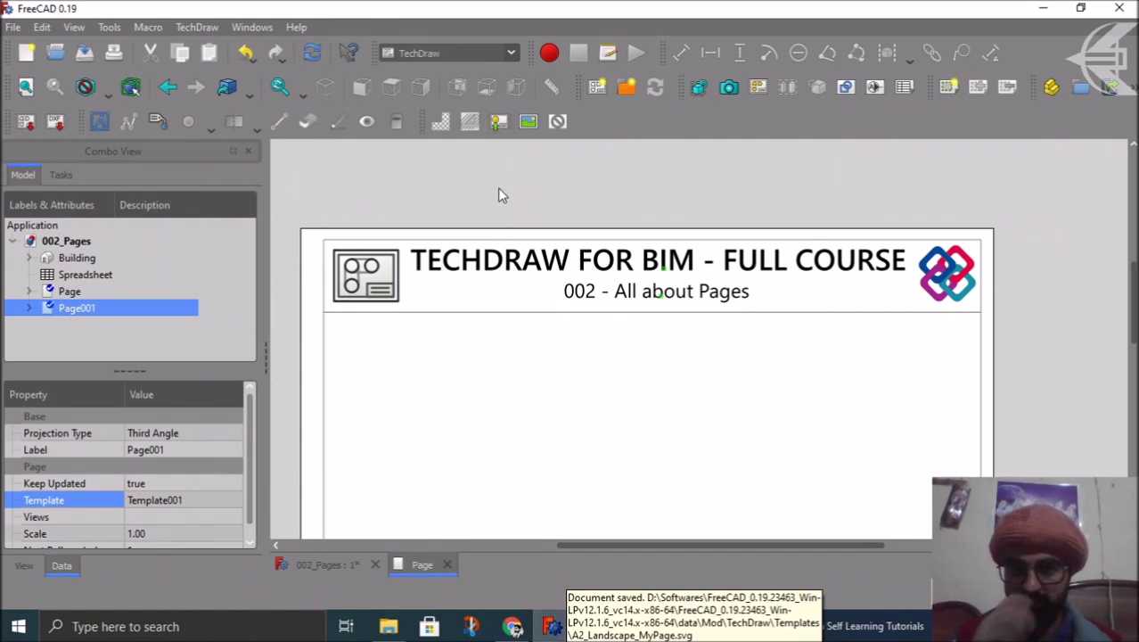
Step: Insert a new TechDraw page based on the template A2_Landscape_MyPage.svg from the Templates folder
scroll(564, 214, down, 4)
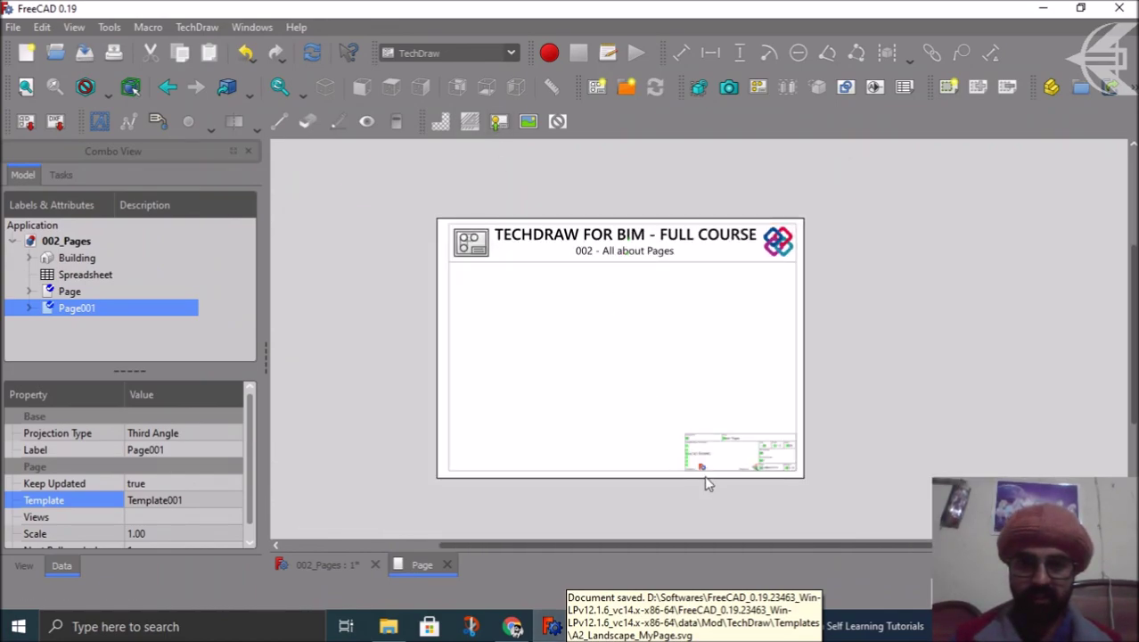
scroll(679, 356, up, 1)
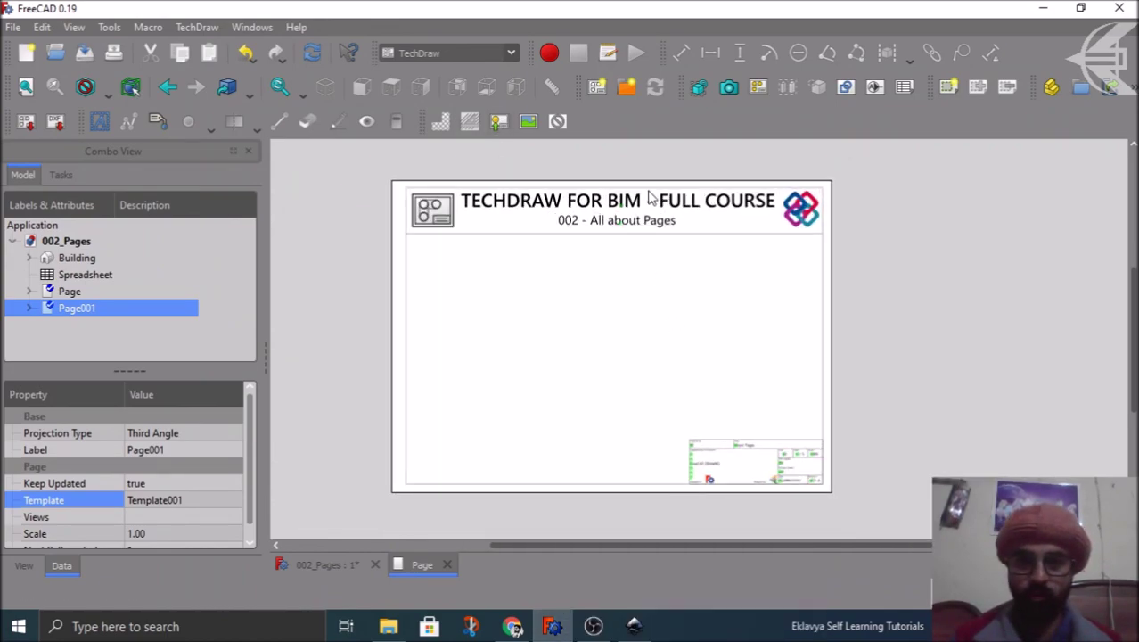
click(632, 86)
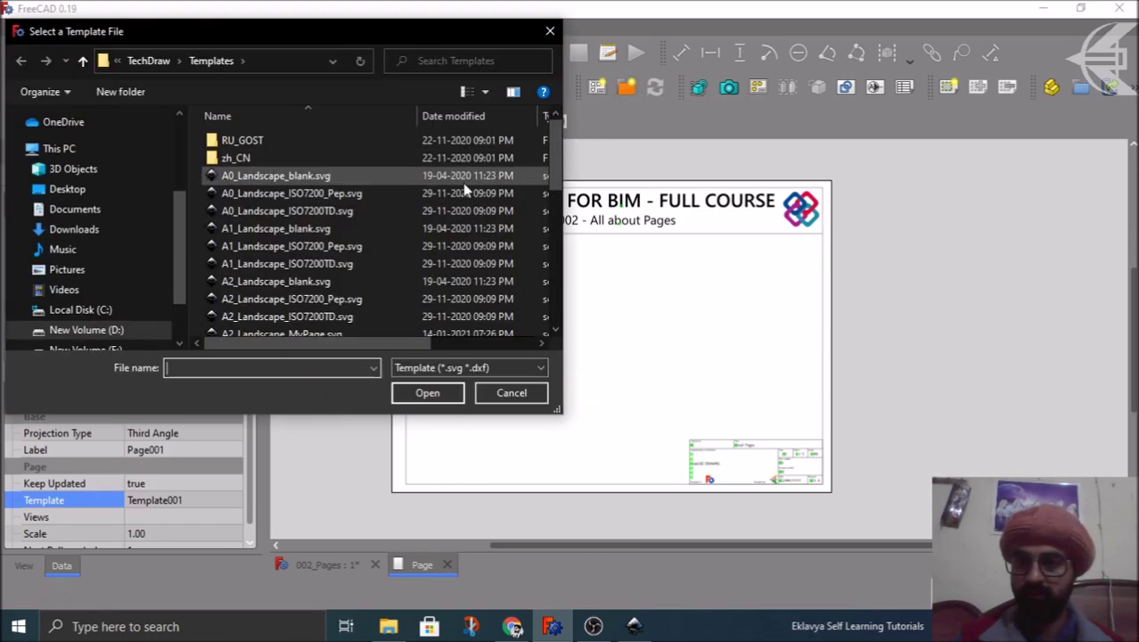
scroll(283, 274, down, 2)
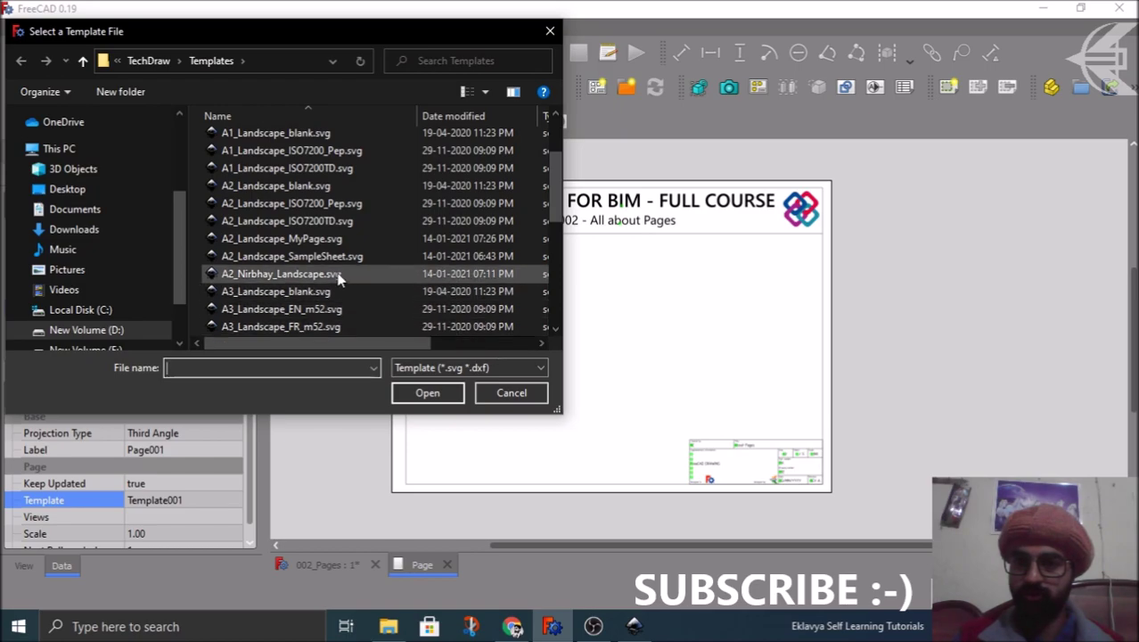
click(313, 241)
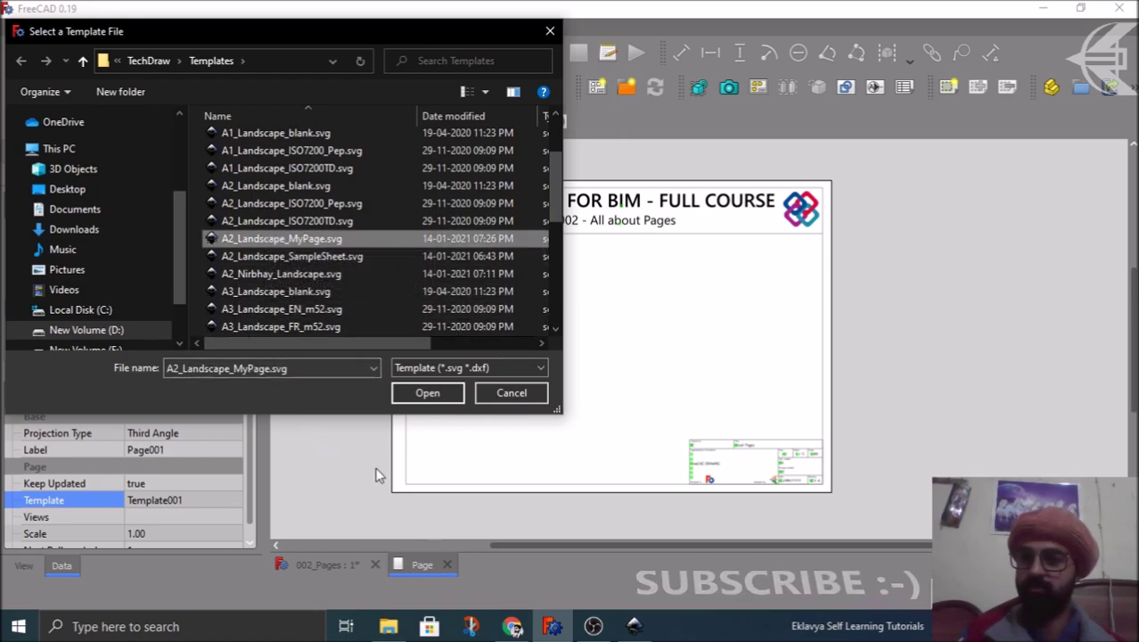
click(424, 393)
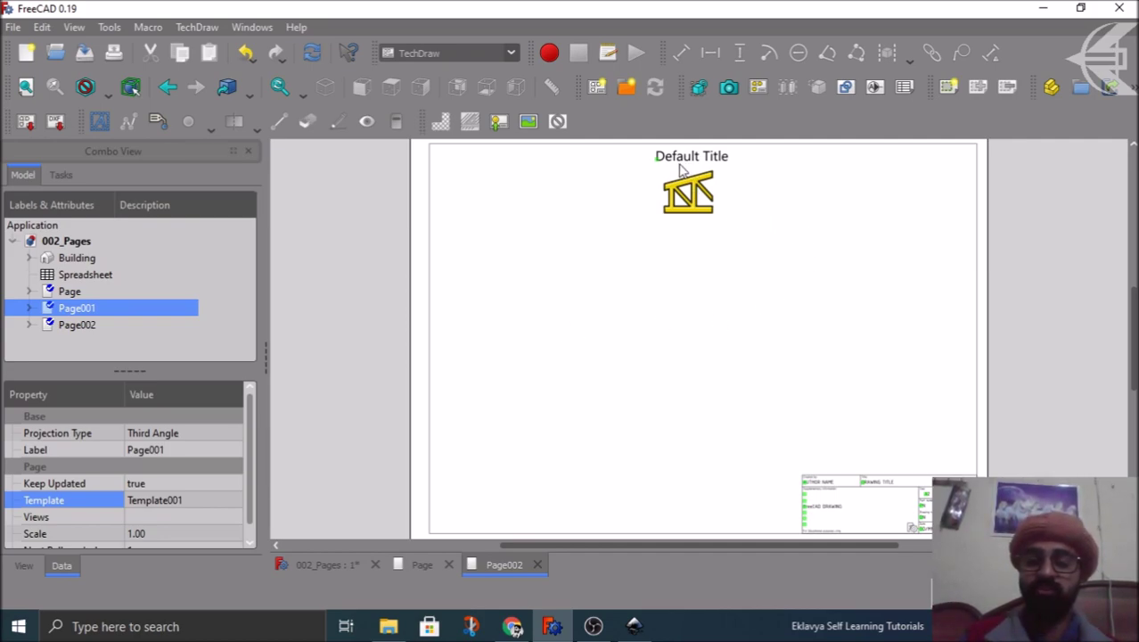
Step: Set the Page_Title editable field on the new page to "All about Arch Trusses in FreeCAD"
scroll(673, 157, up, 10)
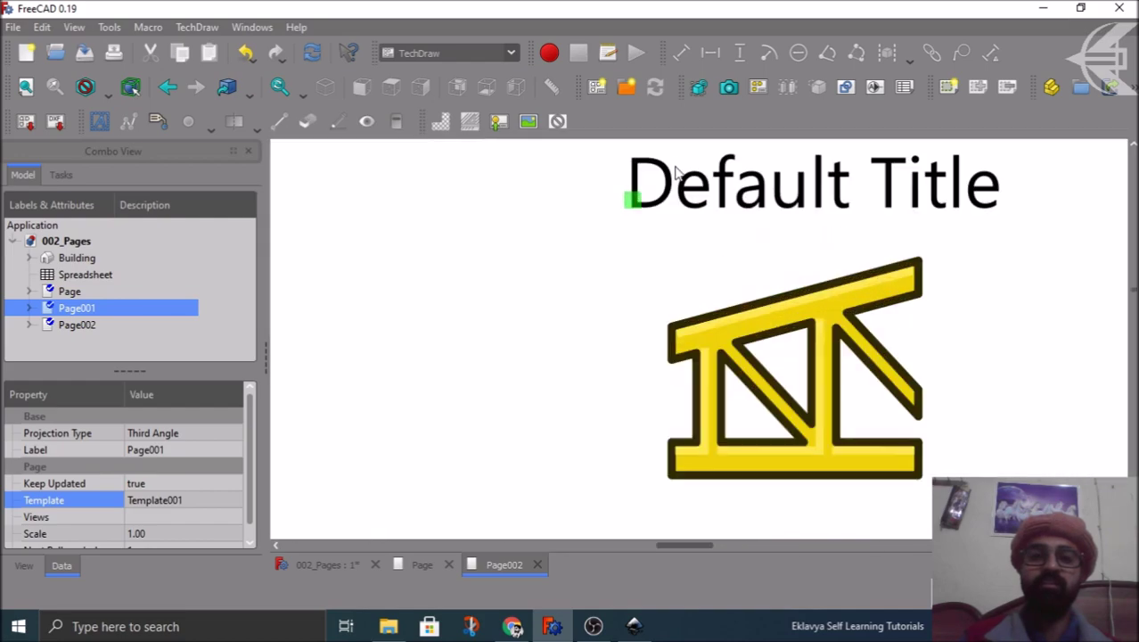
click(631, 204)
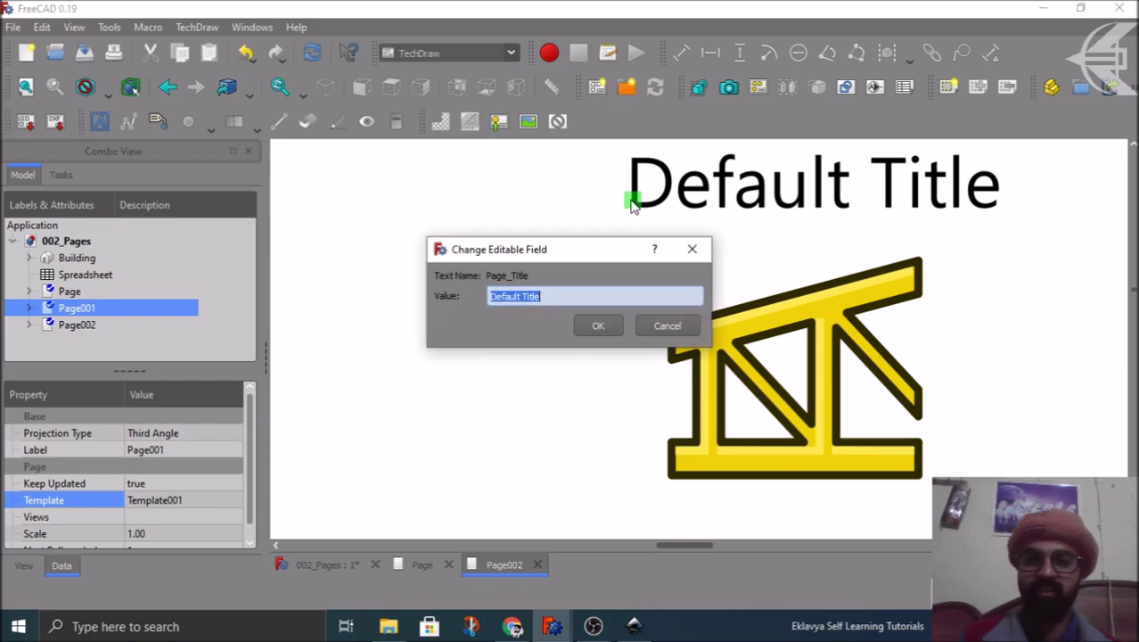
drag(553, 296, 465, 298)
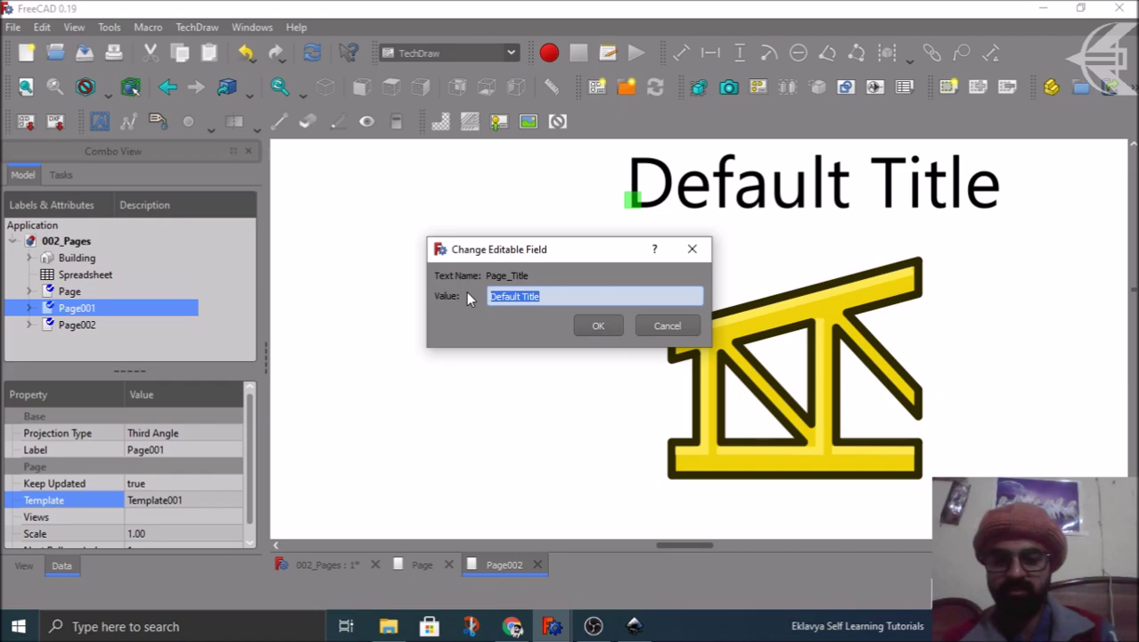
text(All ab)
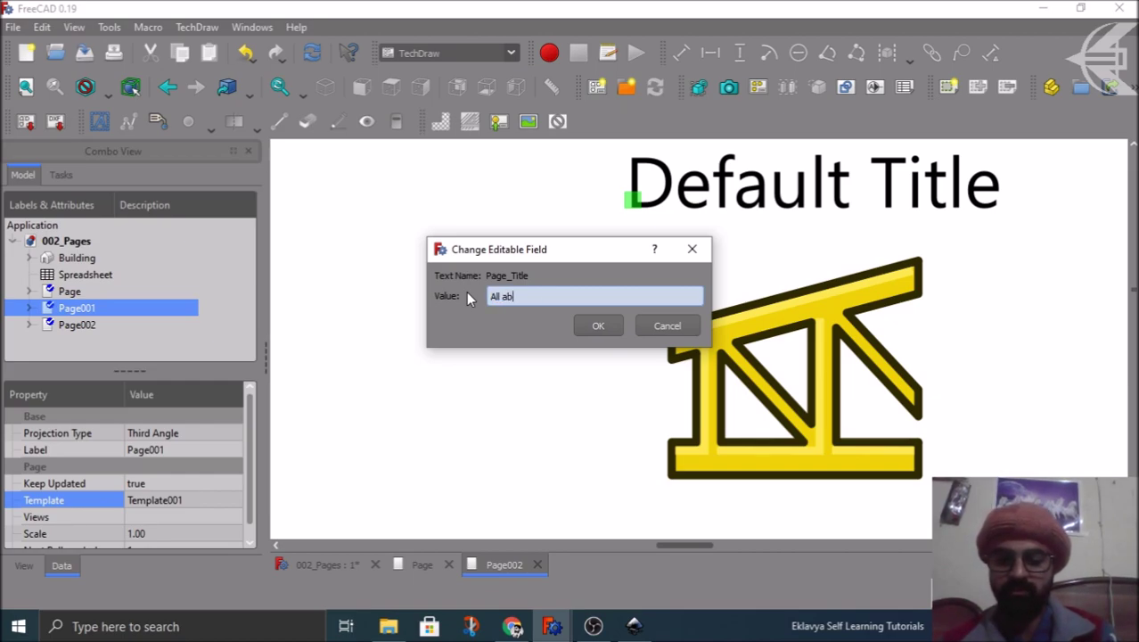
text(out Tru)
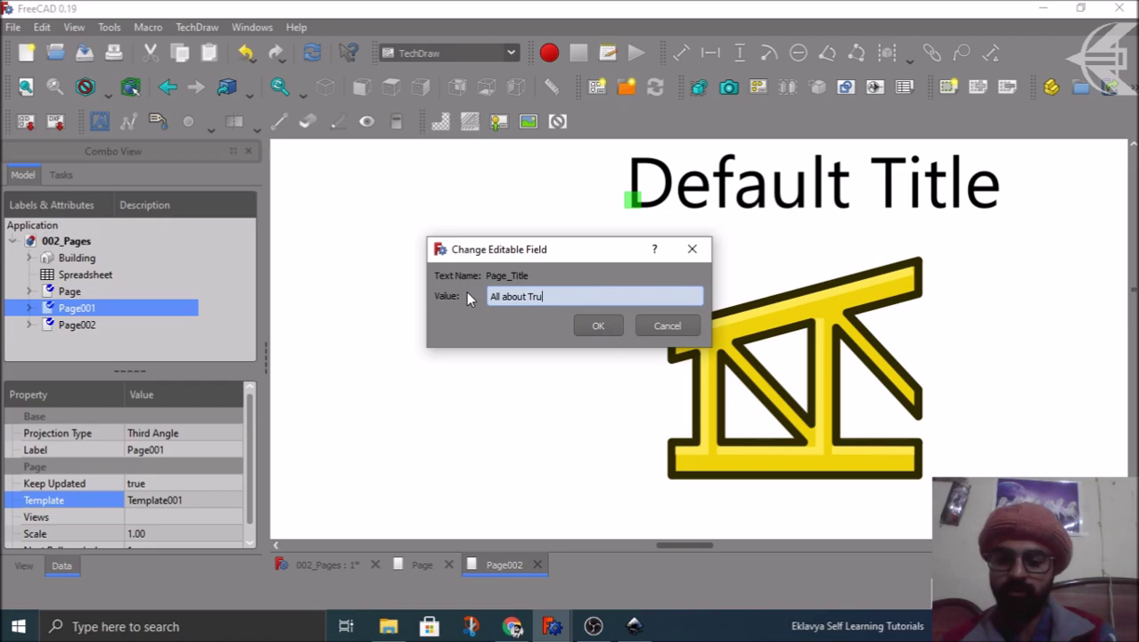
text(sses in)
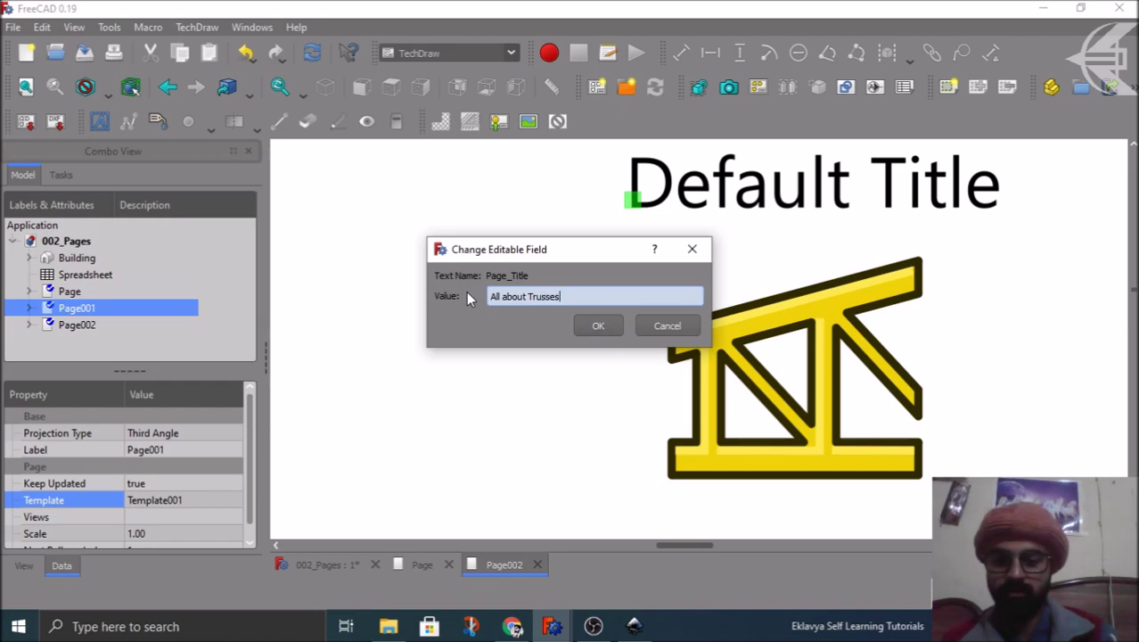
key(BackSpace)
key(BackSpace)
key(BackSpace)
key(BackSpace)
key(BackSpace)
key(BackSpace)
key(BackSpace)
key(BackSpace)
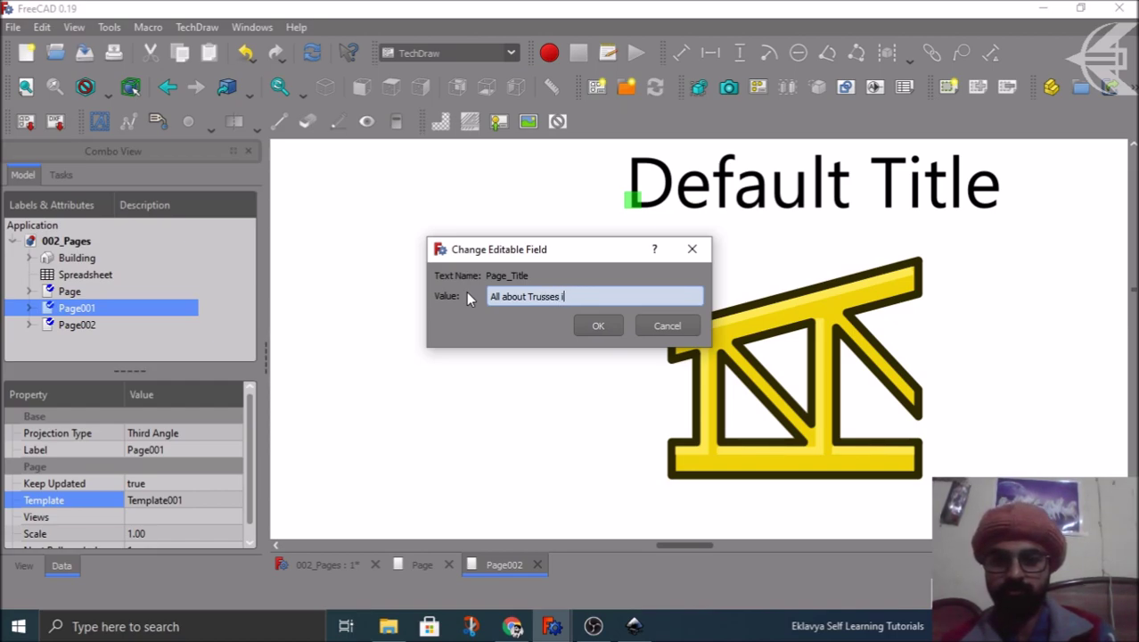
key(BackSpace)
key(BackSpace)
text(Ar)
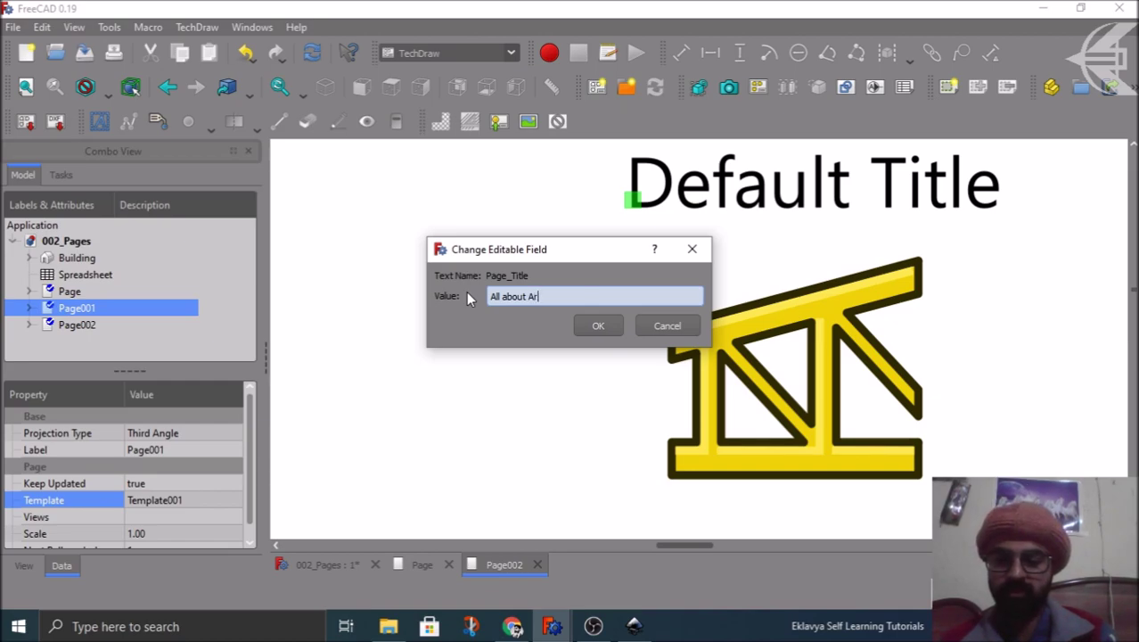
text(ch Trus)
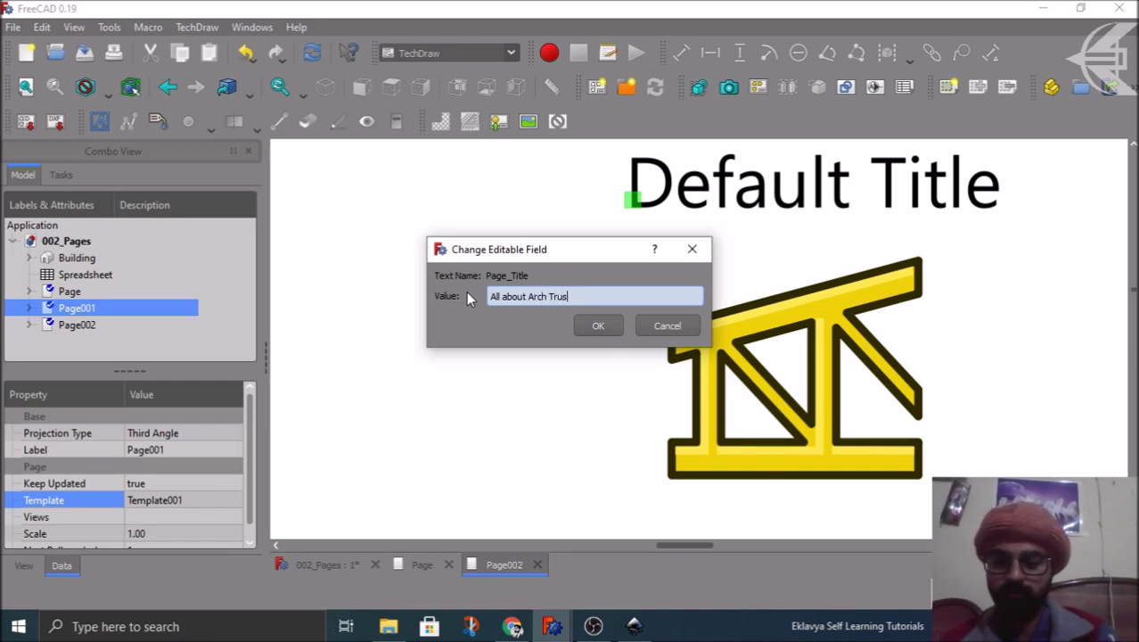
text(ses i)
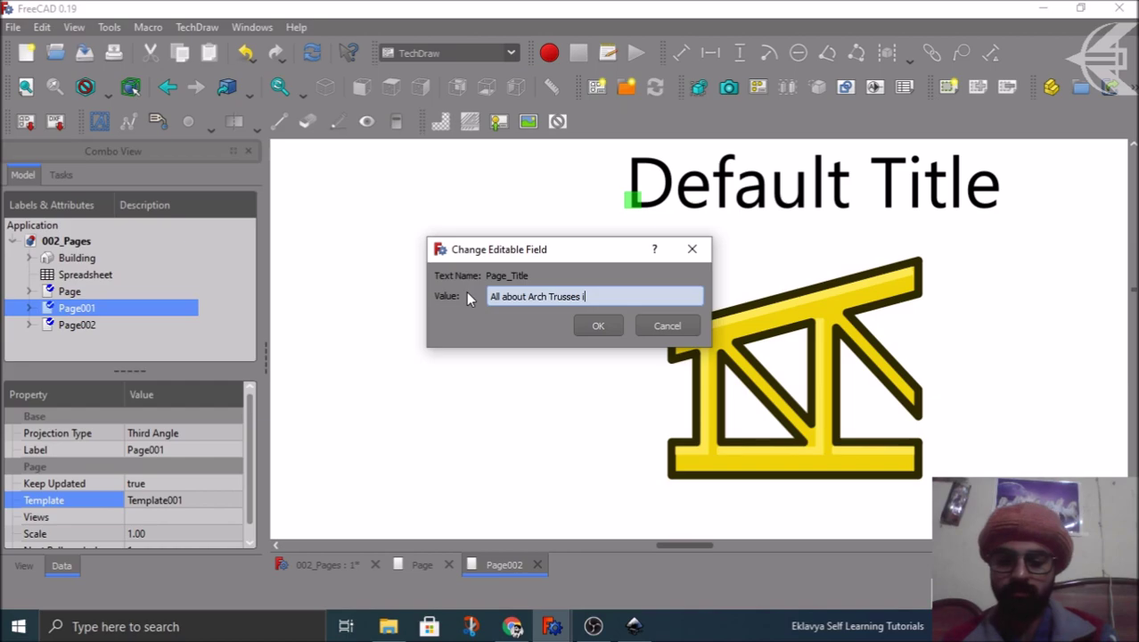
text(n FreeCAD)
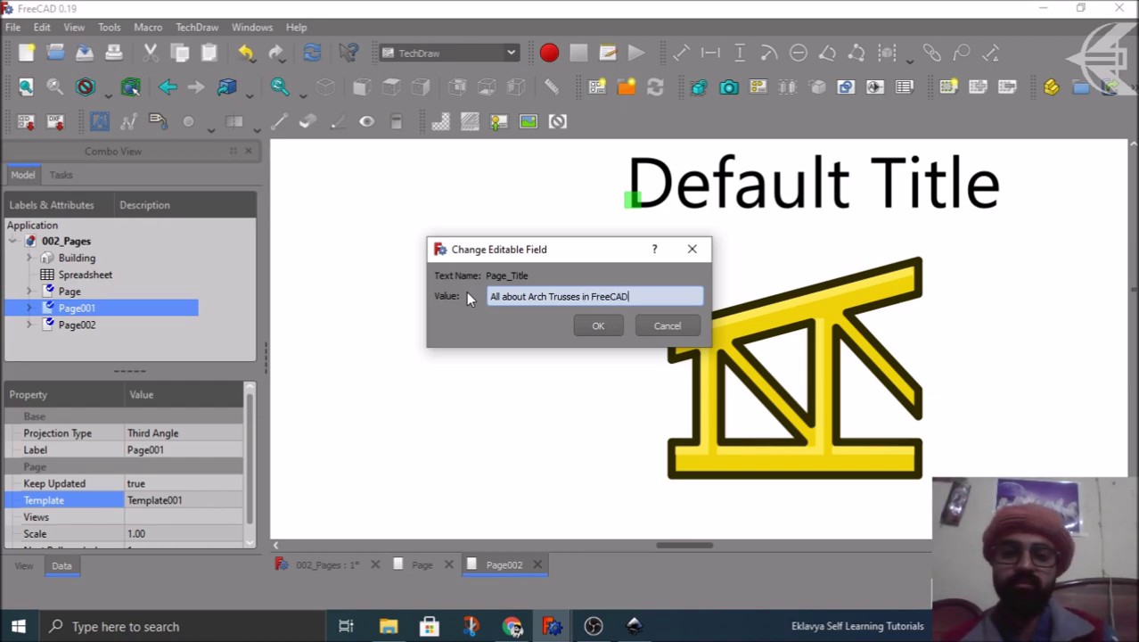
click(599, 328)
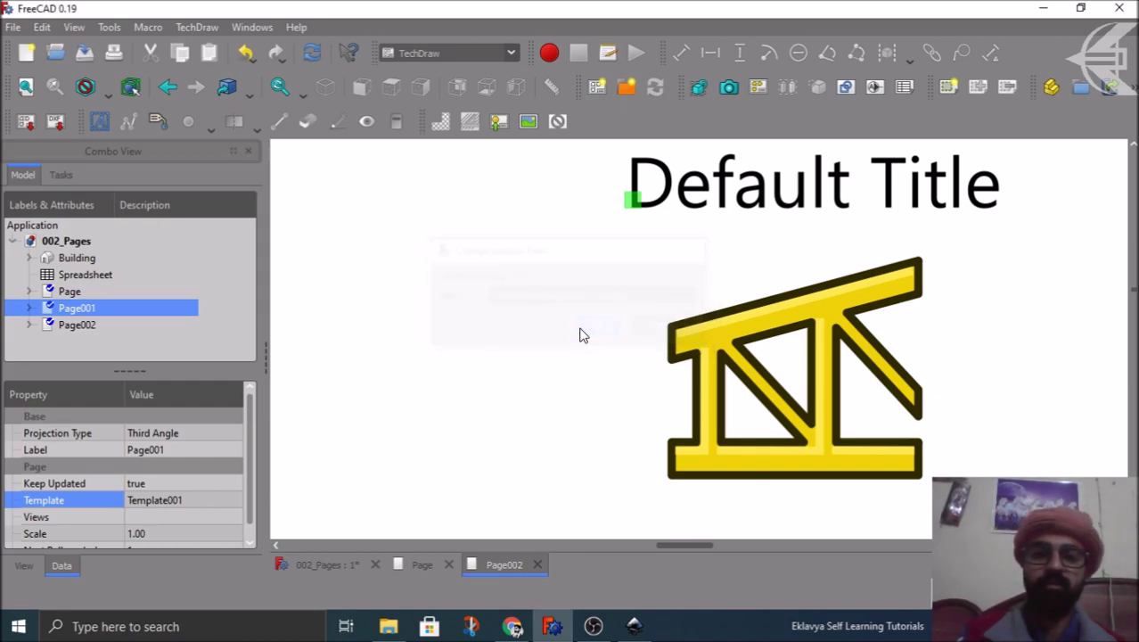
Step: Examine the new page's title placement above the truss graphic and the fixed note in the title block
scroll(498, 287, down, 3)
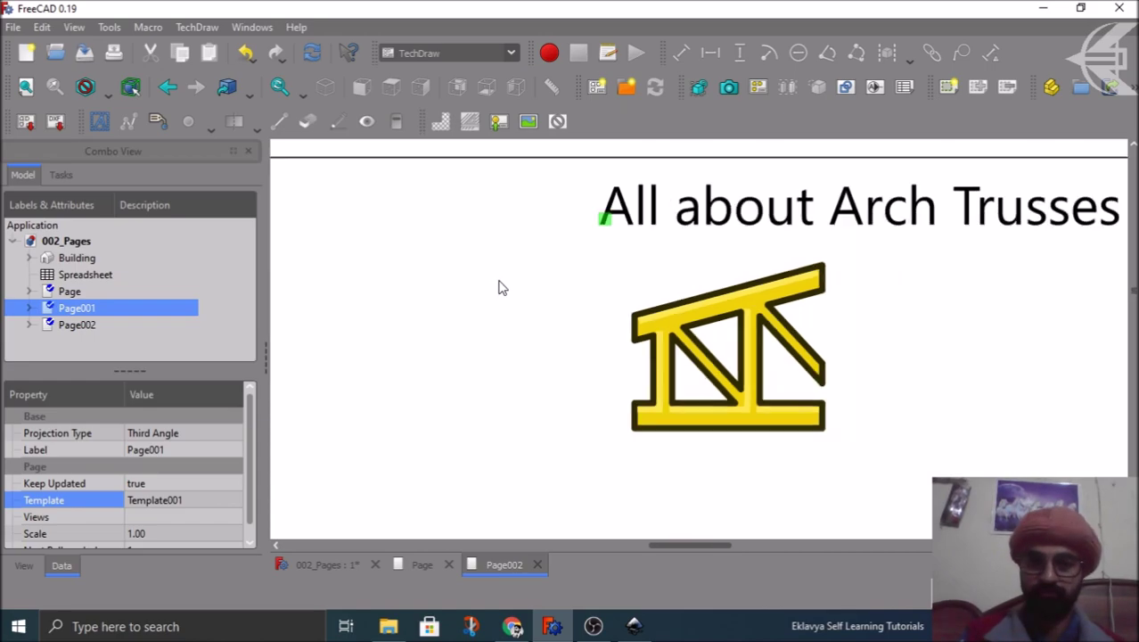
scroll(608, 248, down, 4)
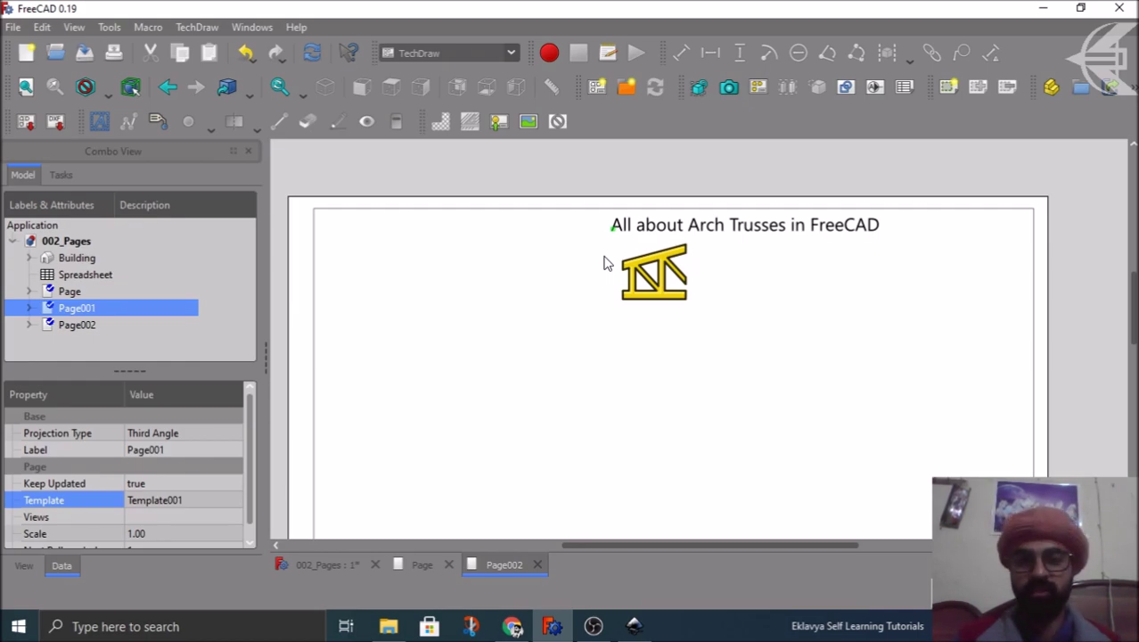
scroll(575, 227, down, 3)
scroll(755, 518, up, 3)
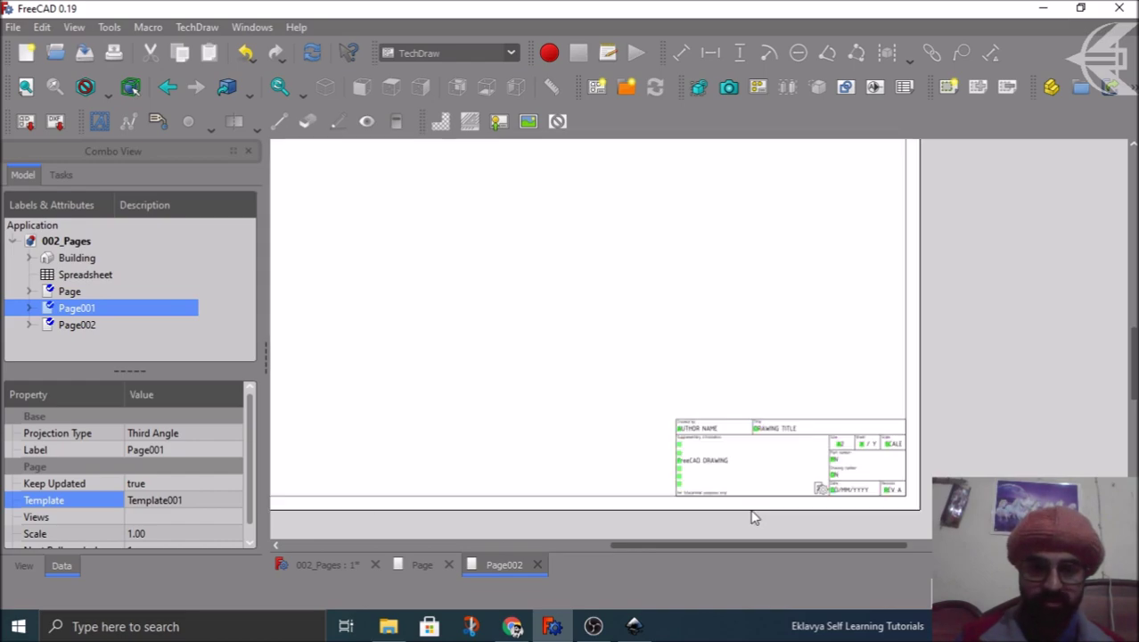
scroll(755, 519, up, 4)
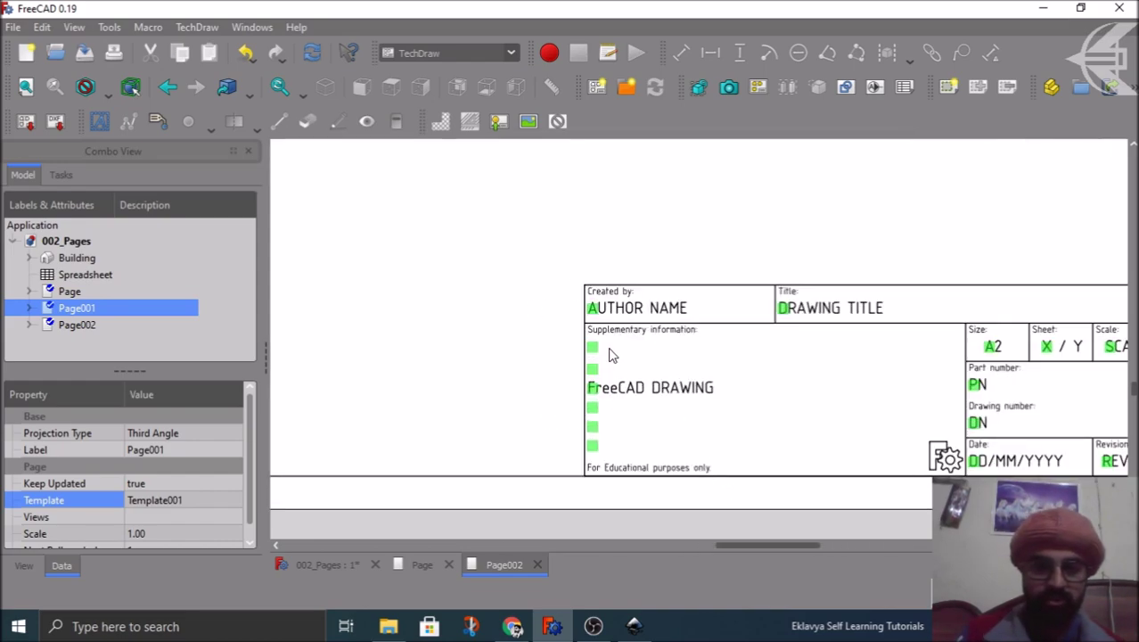
scroll(638, 486, up, 4)
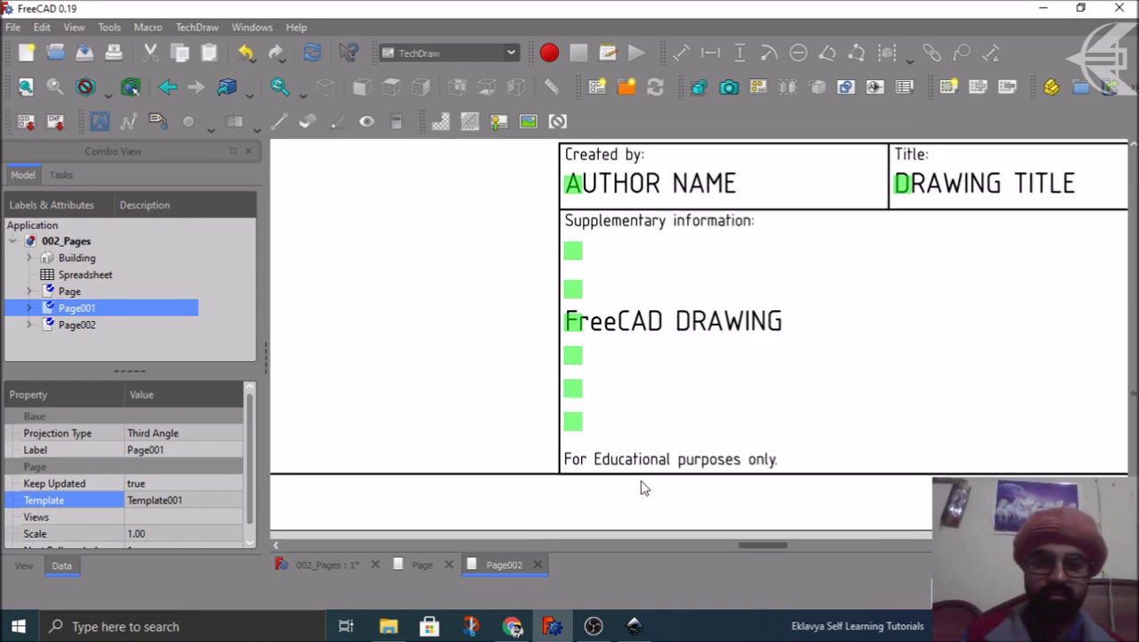
scroll(643, 487, up, 2)
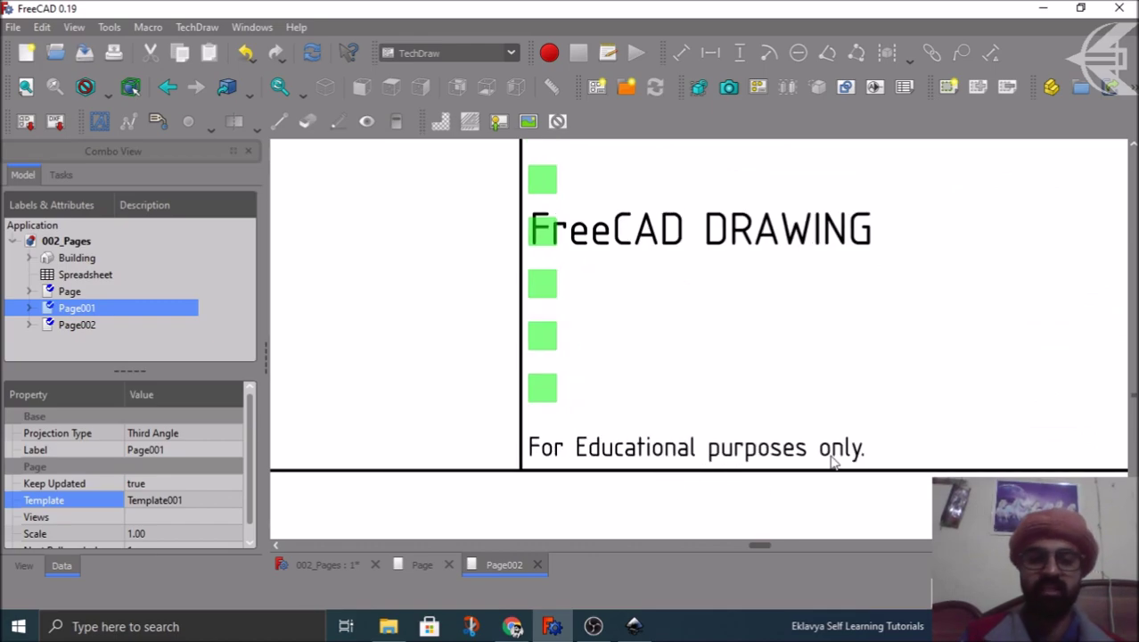
scroll(692, 458, down, 5)
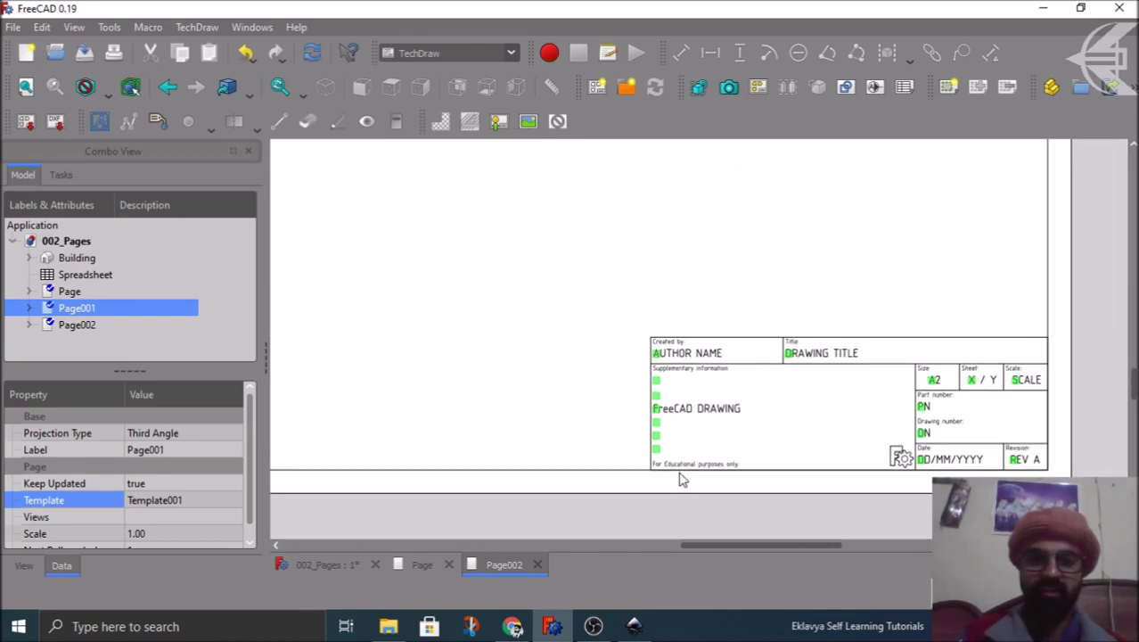
scroll(682, 479, down, 5)
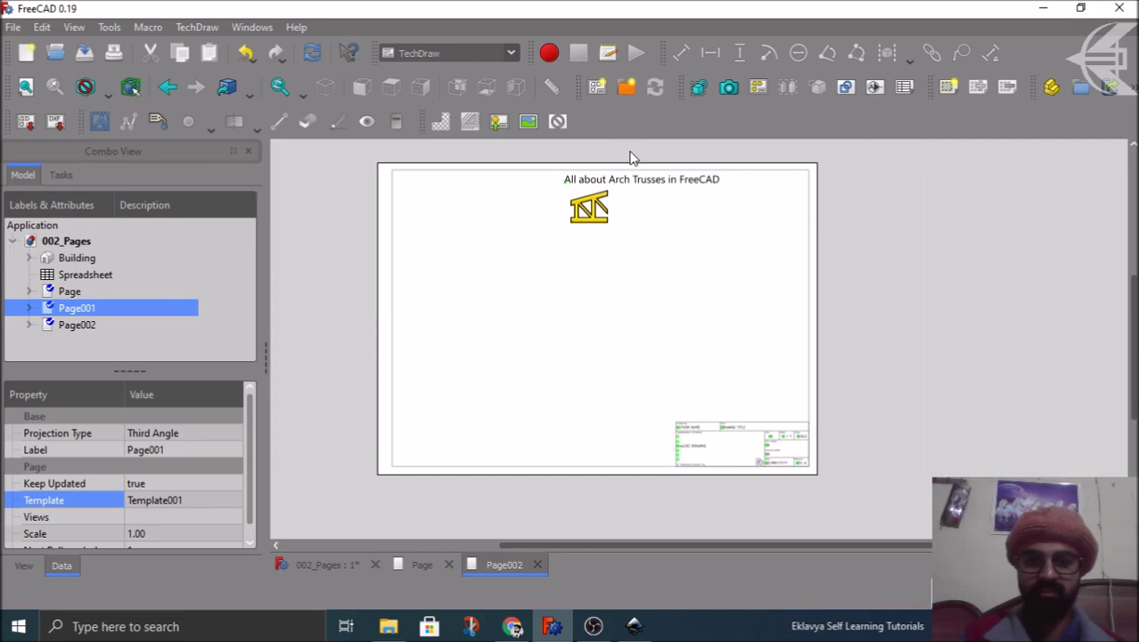
scroll(629, 157, up, 2)
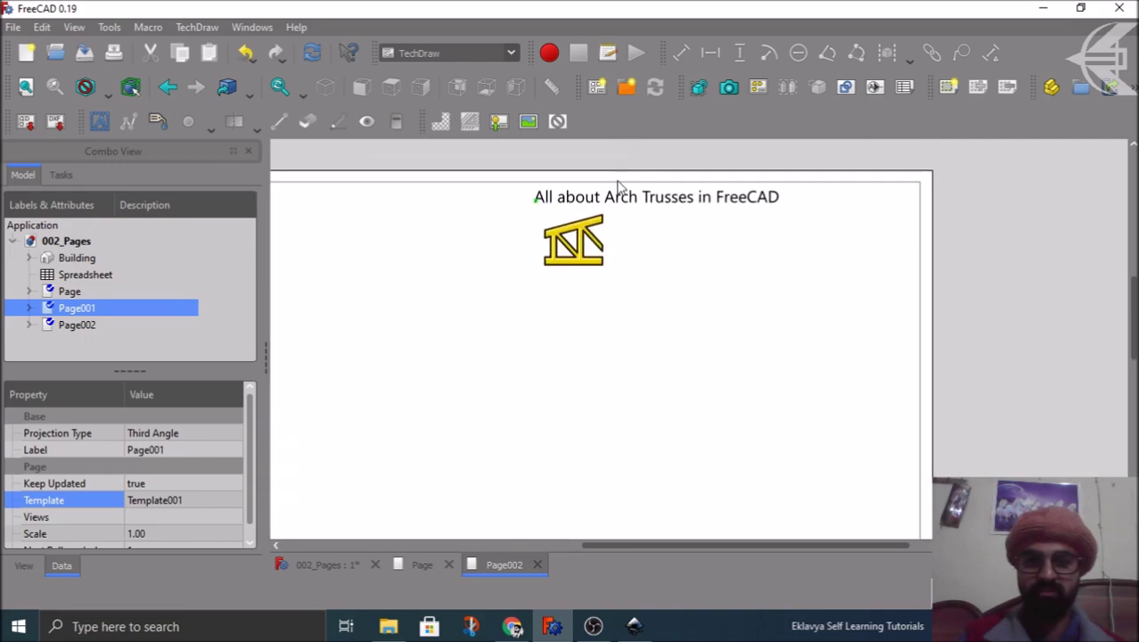
Step: Switch to Inkscape and apply centre alignment to the Default Title text in its font settings
click(634, 627)
ctrl+scroll(433, 183, up, 6)
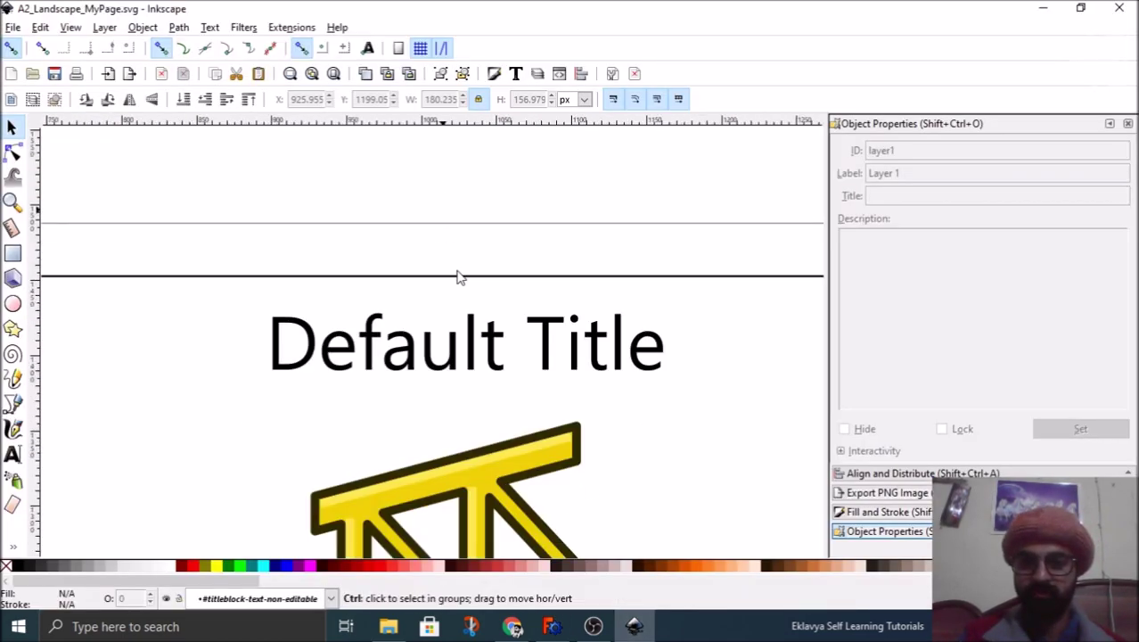
double_click(475, 359)
click(475, 358)
right_click(475, 356)
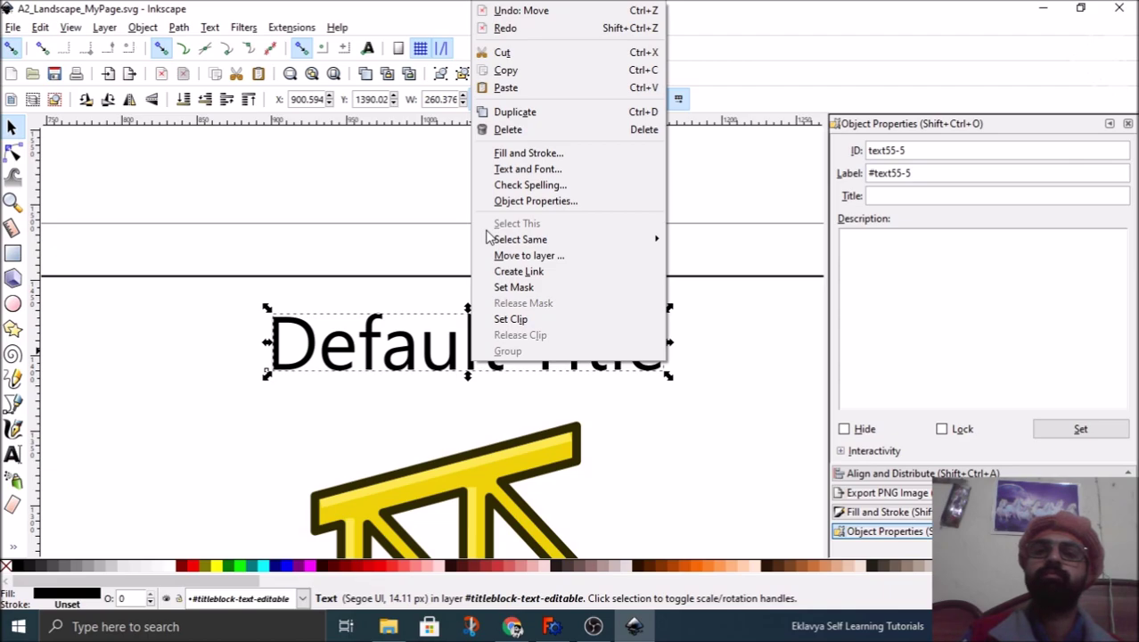
click(521, 170)
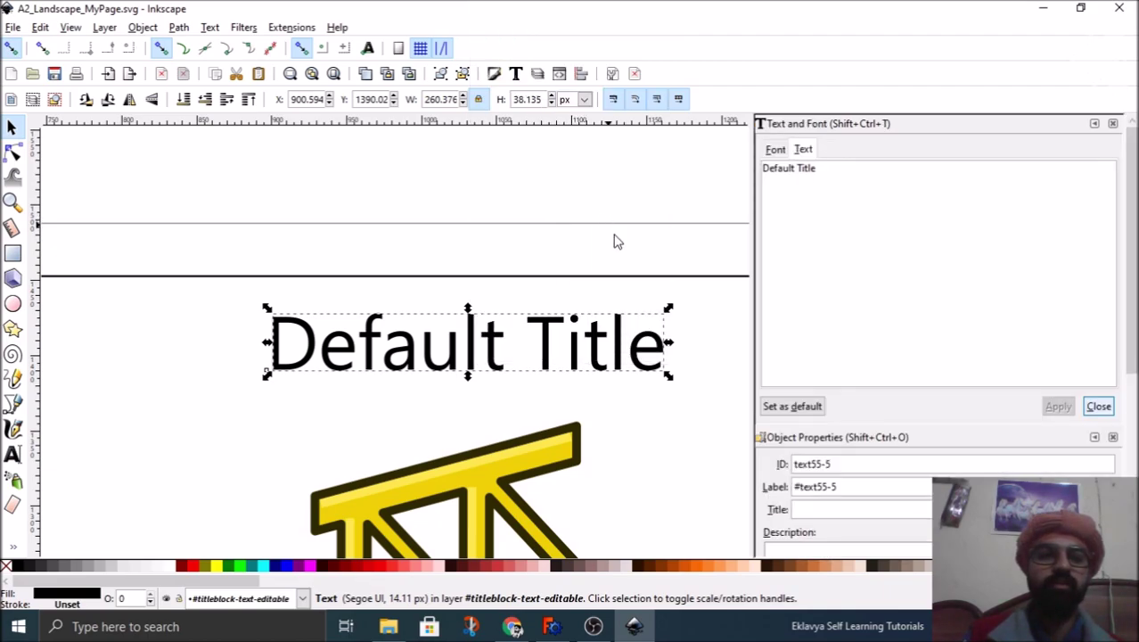
click(775, 151)
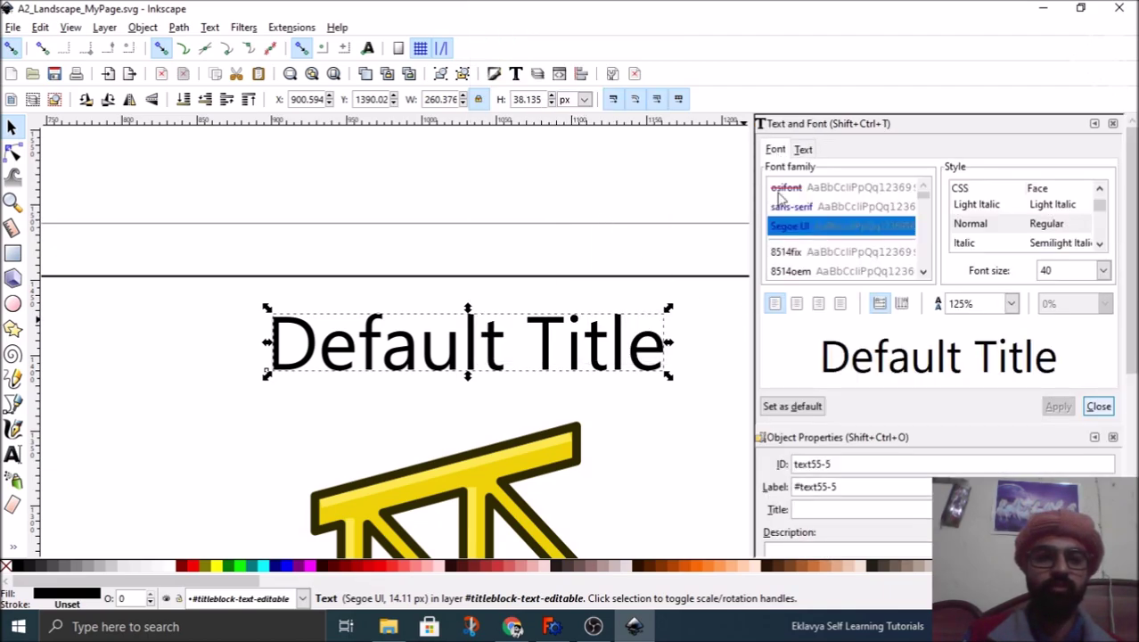
click(797, 304)
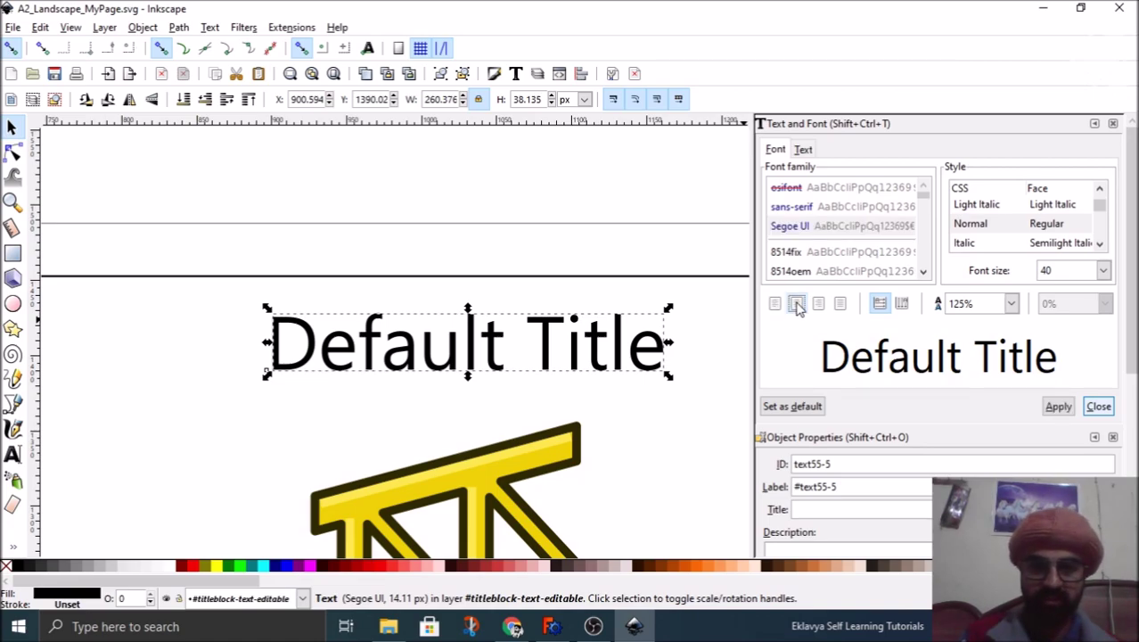
click(1057, 408)
click(1098, 406)
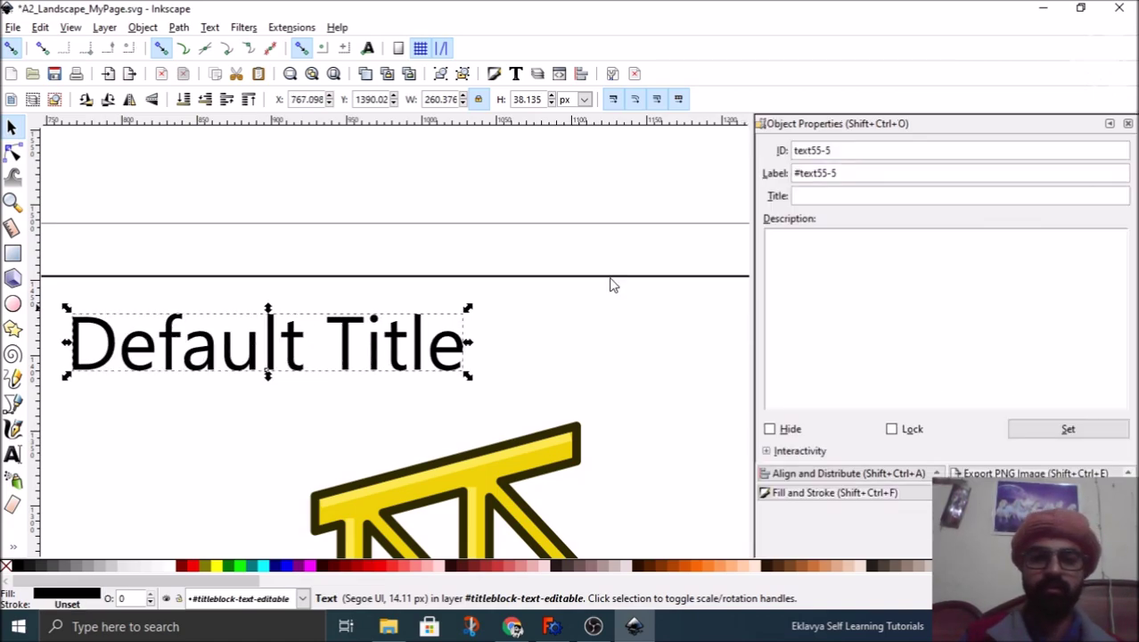
Step: Move the Default Title text back above the truss graphic, at about X 887.5, Y 1387.8 px
ctrl+scroll(430, 174, down, 3)
ctrl+scroll(472, 299, down, 2)
ctrl+scroll(457, 283, up, 1)
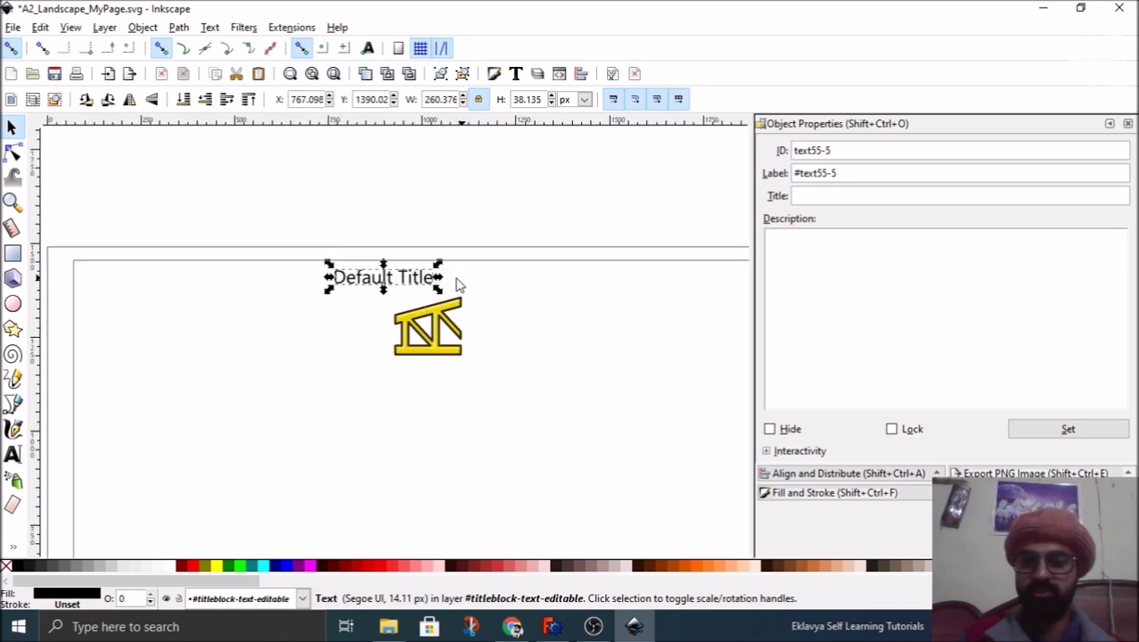
drag(412, 283, 456, 281)
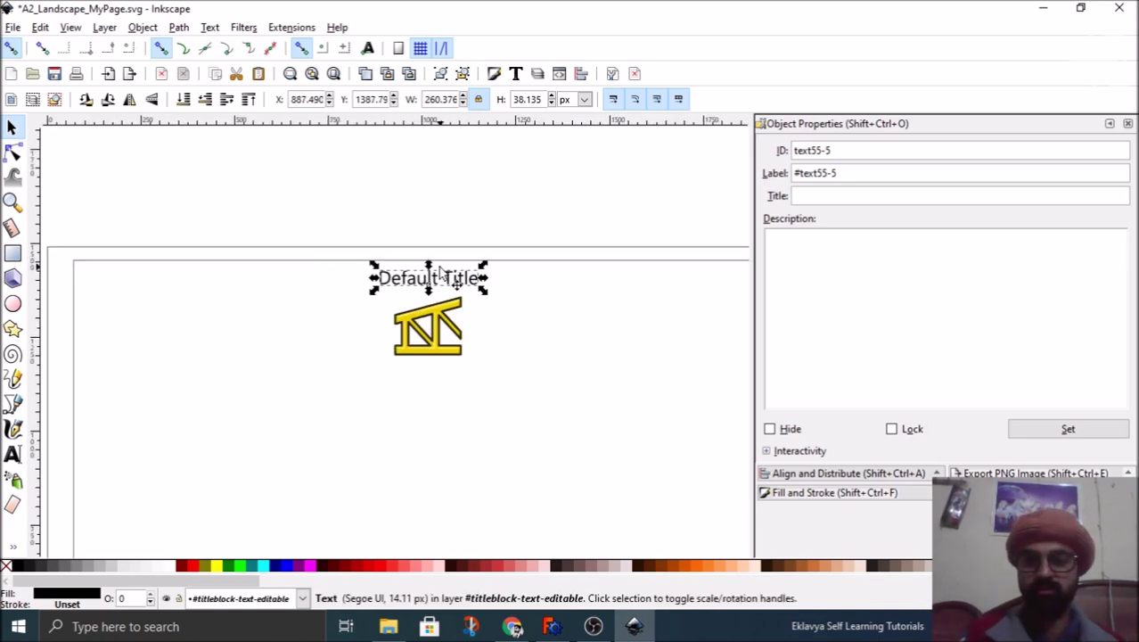
Step: Deselect the Default Title text and save the edited page template
click(426, 193)
ctrl+scroll(412, 194, down, 2)
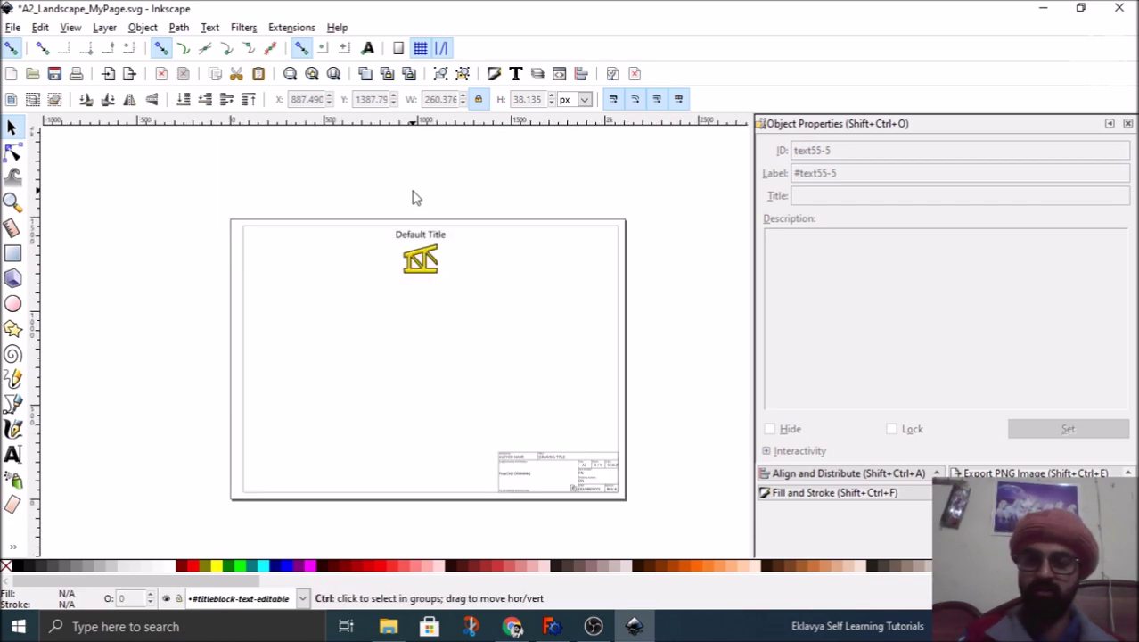
key(ctrl+s)
Step: Switch to FreeCAD and delete Page002 together with its template
click(552, 627)
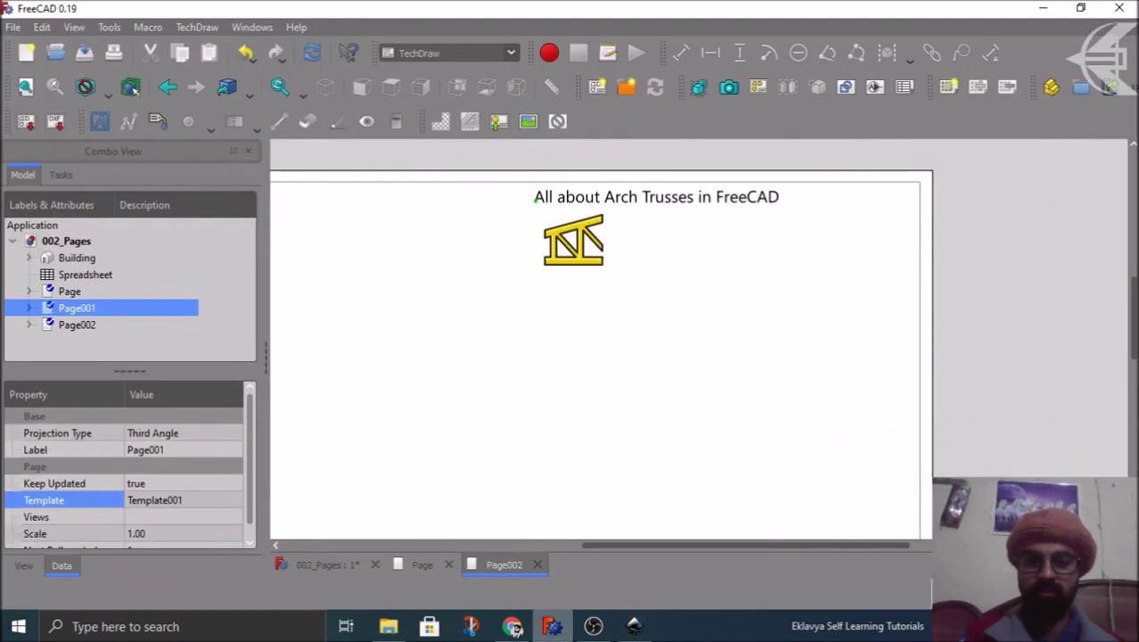
click(87, 325)
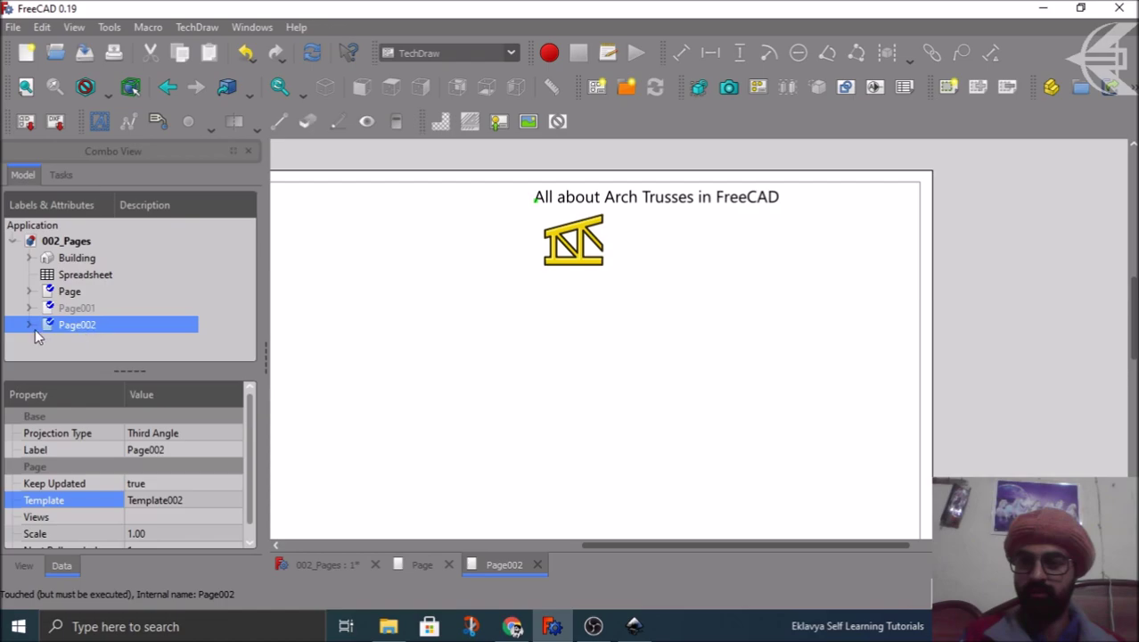
click(30, 324)
ctrl+click(102, 341)
key(Delete)
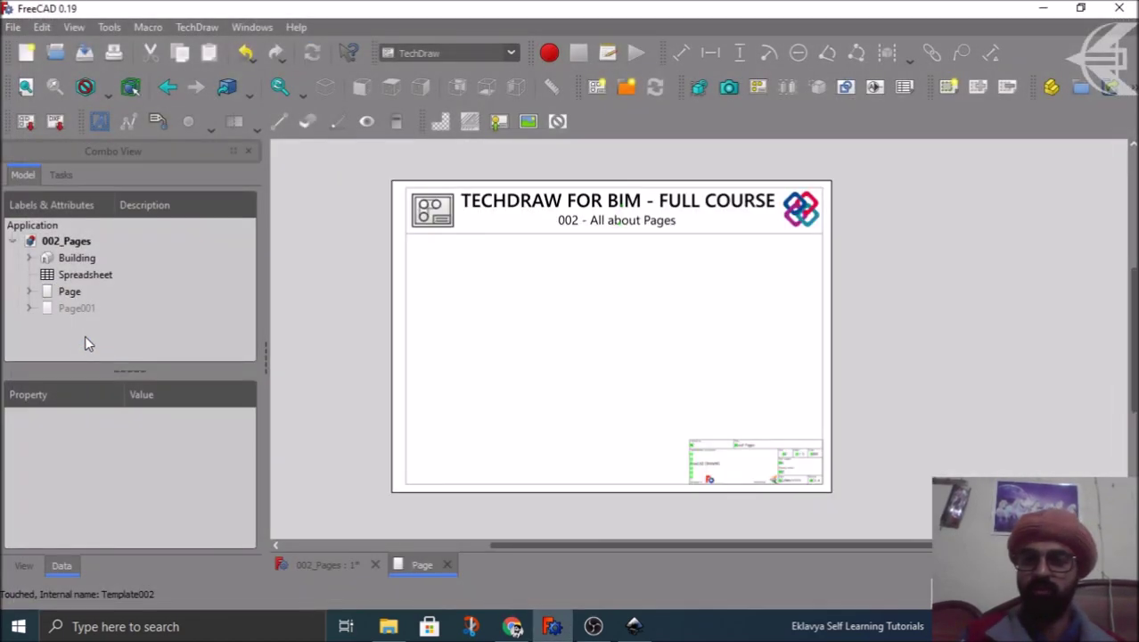
Step: Insert a new TechDraw page from the A2_Landscape_MyPage.svg template
click(626, 86)
scroll(325, 263, down, 2)
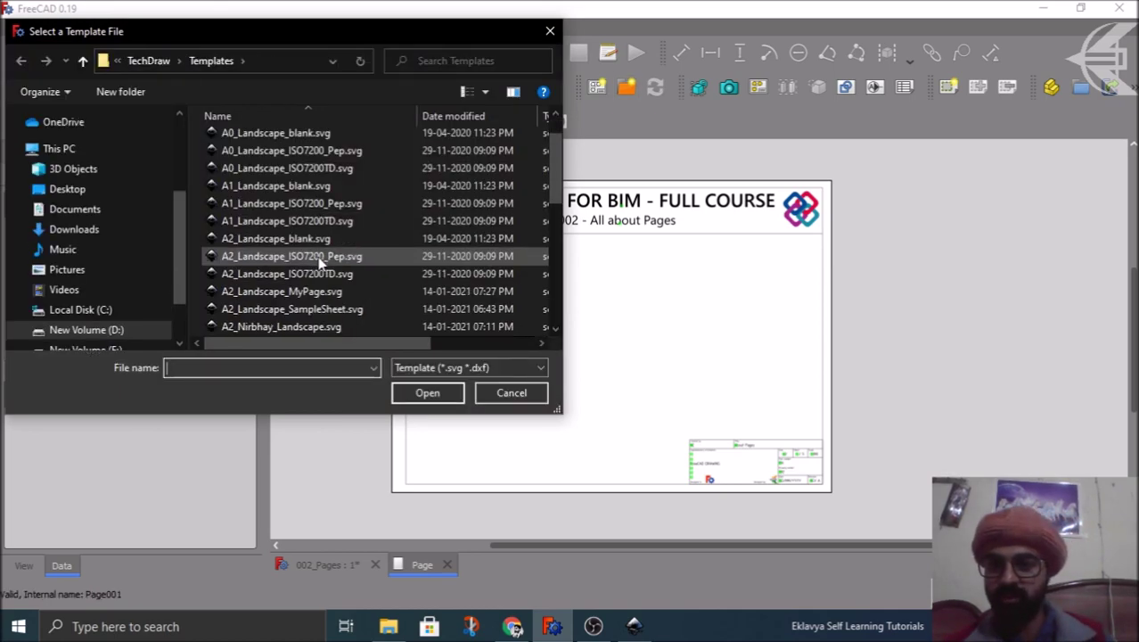
click(321, 242)
click(400, 393)
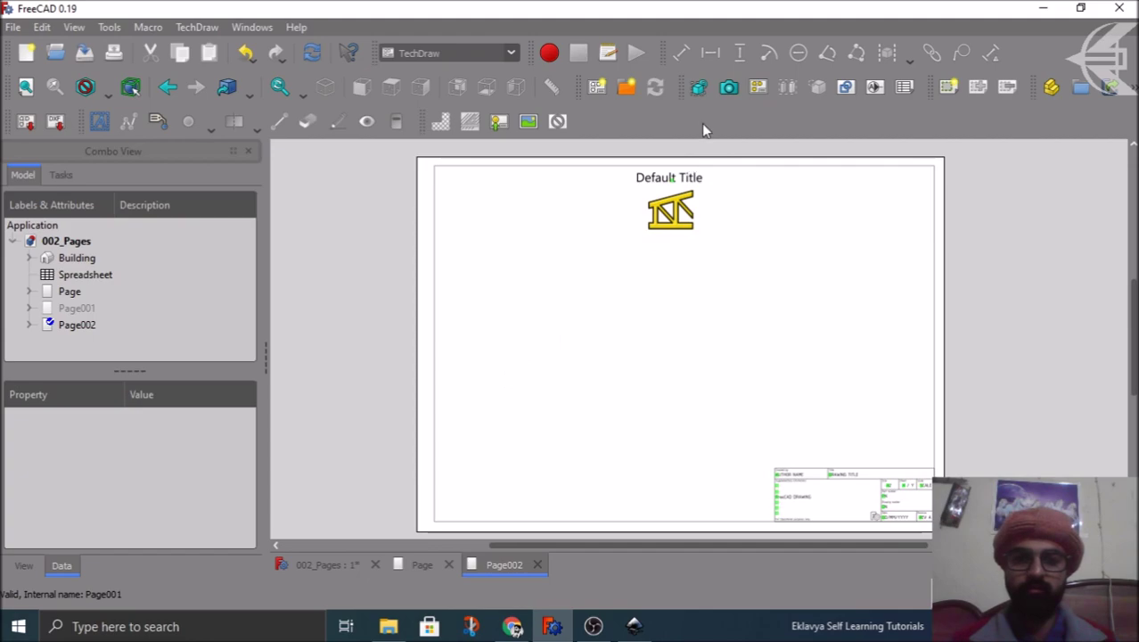
Step: Set the Page_Title editable field above the truss graphic to "All about Arch Trusses"
scroll(686, 146, up, 3)
scroll(677, 182, up, 1)
click(669, 225)
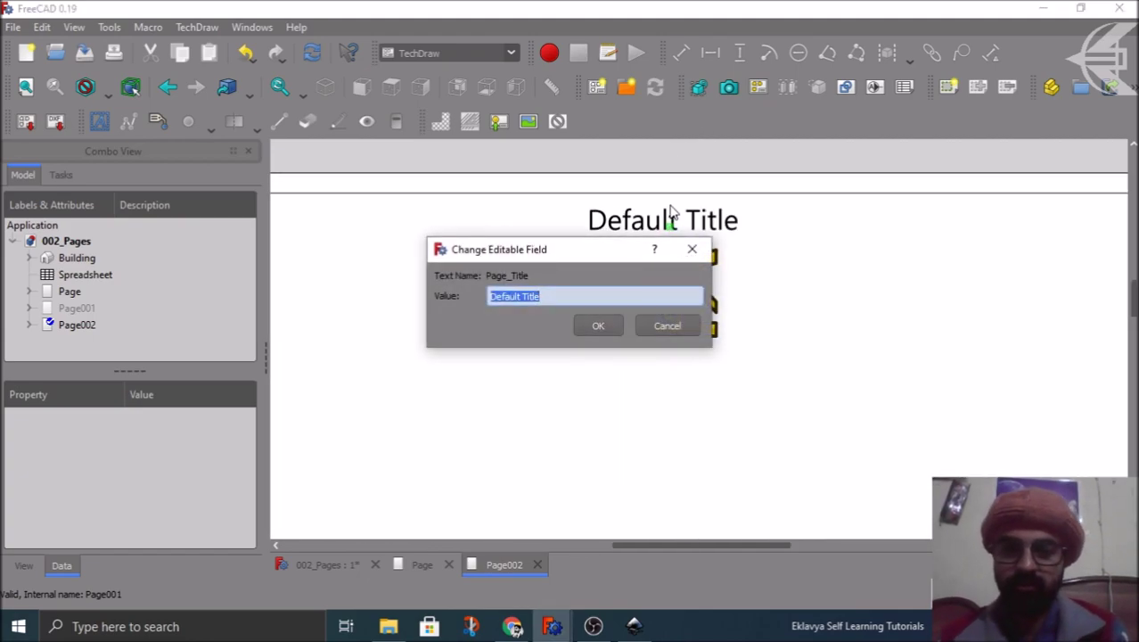
text(All about)
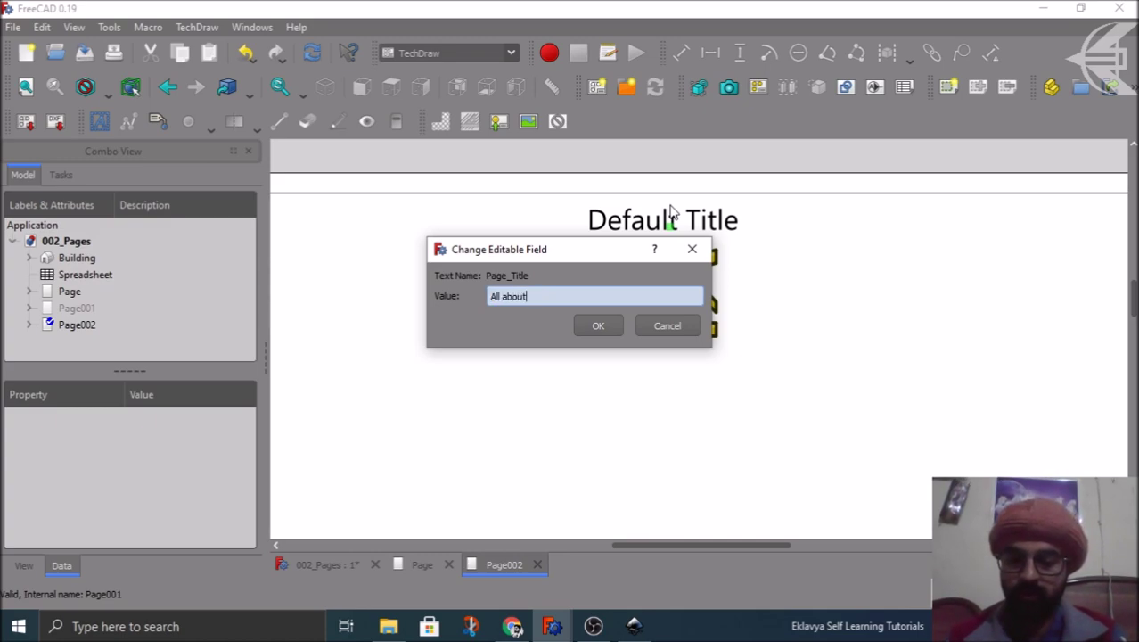
text( Arch T)
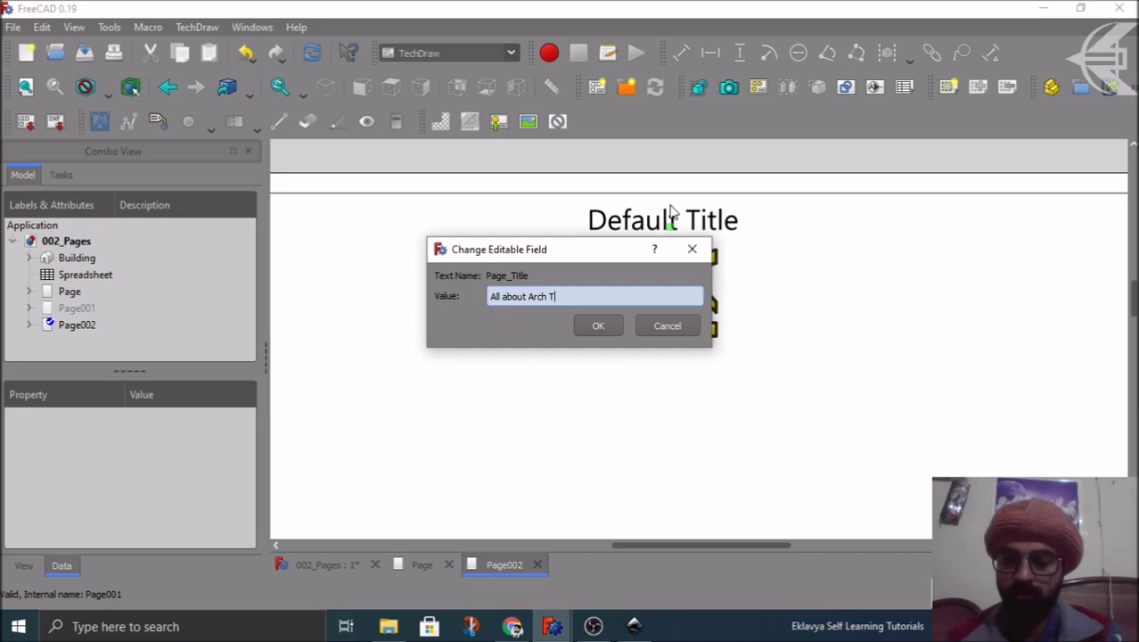
text(russes)
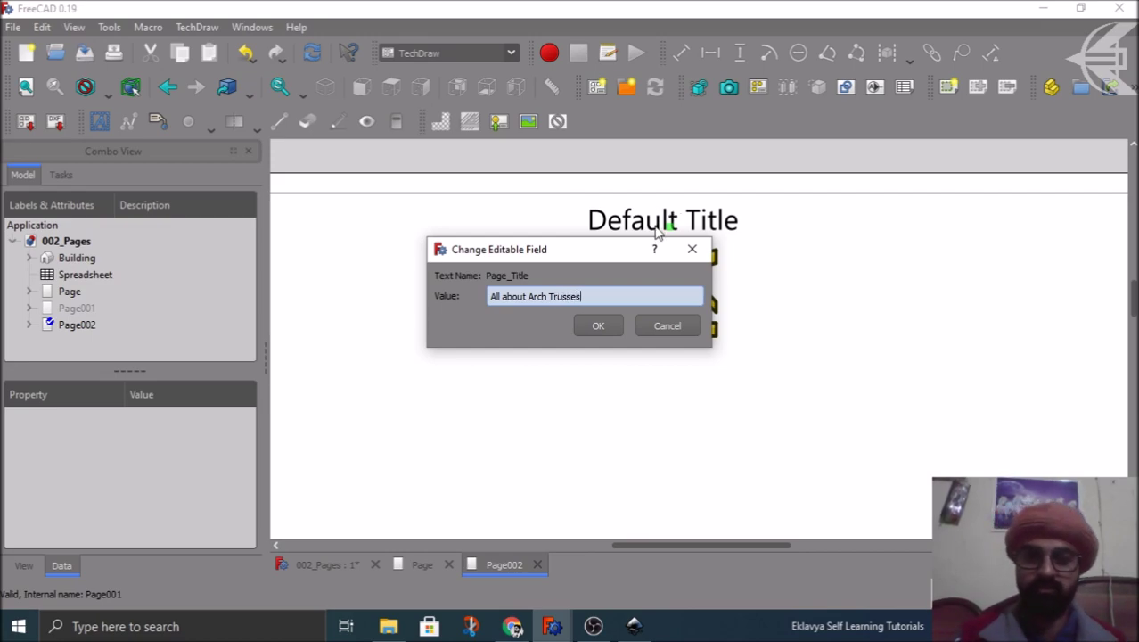
click(598, 325)
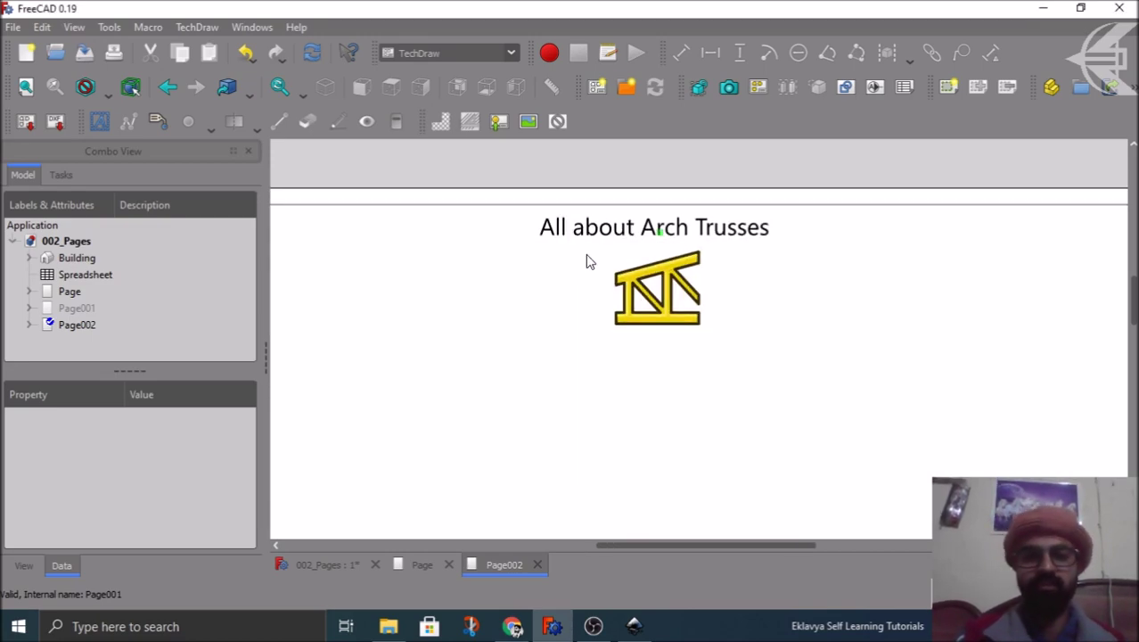
Step: Compare the new page's title placement and title block with the first page's, and view the 3D building model
scroll(570, 169, down, 5)
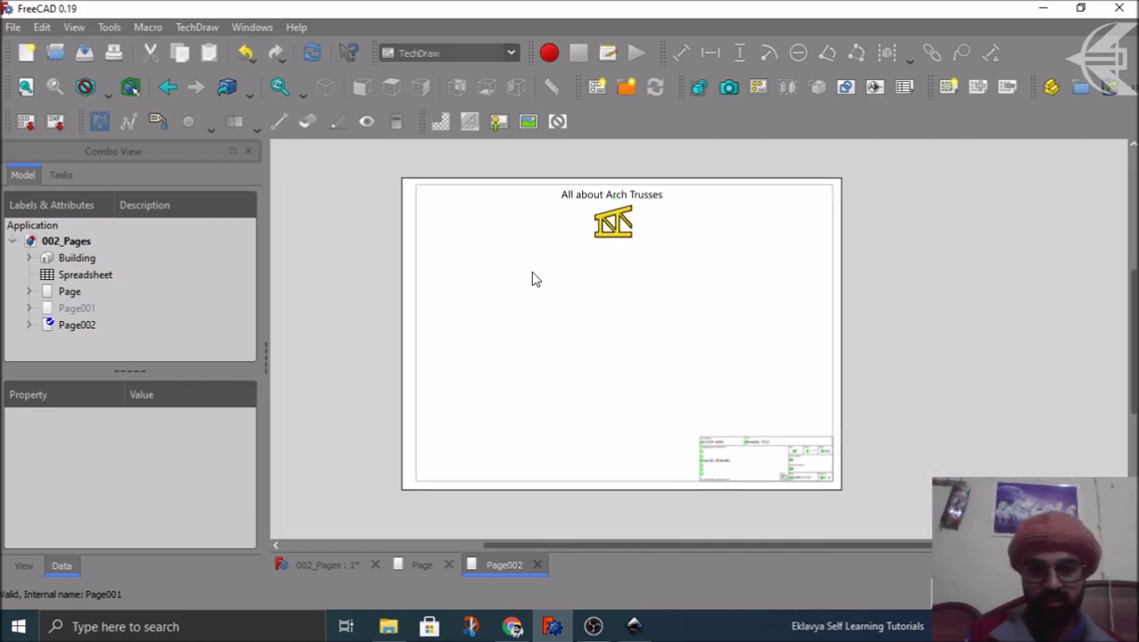
scroll(719, 495, up, 5)
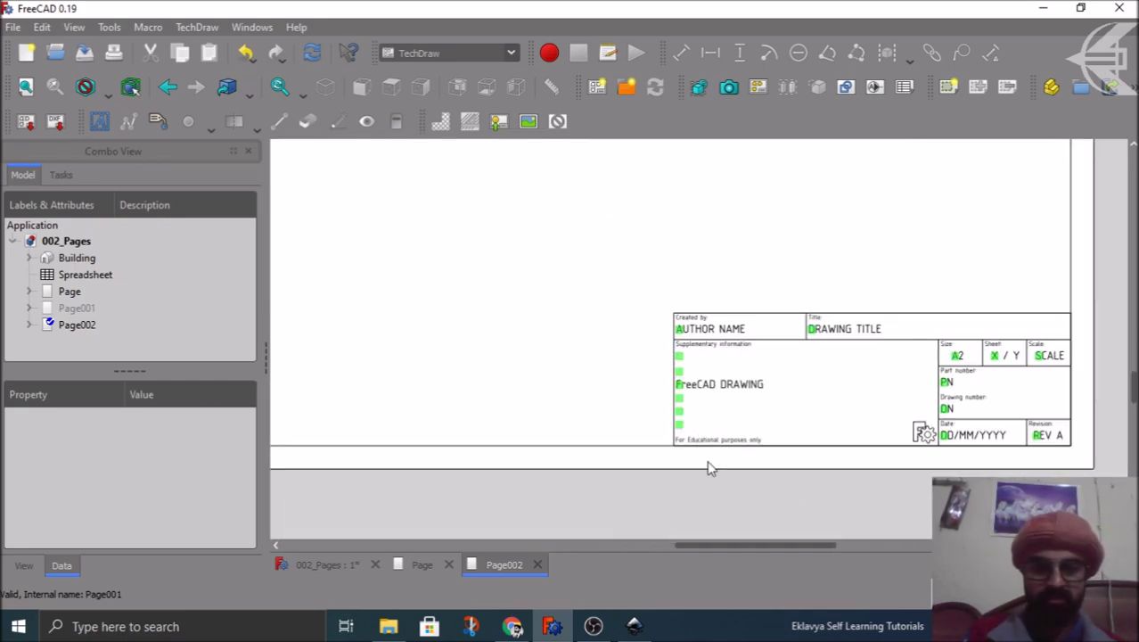
scroll(711, 468, down, 5)
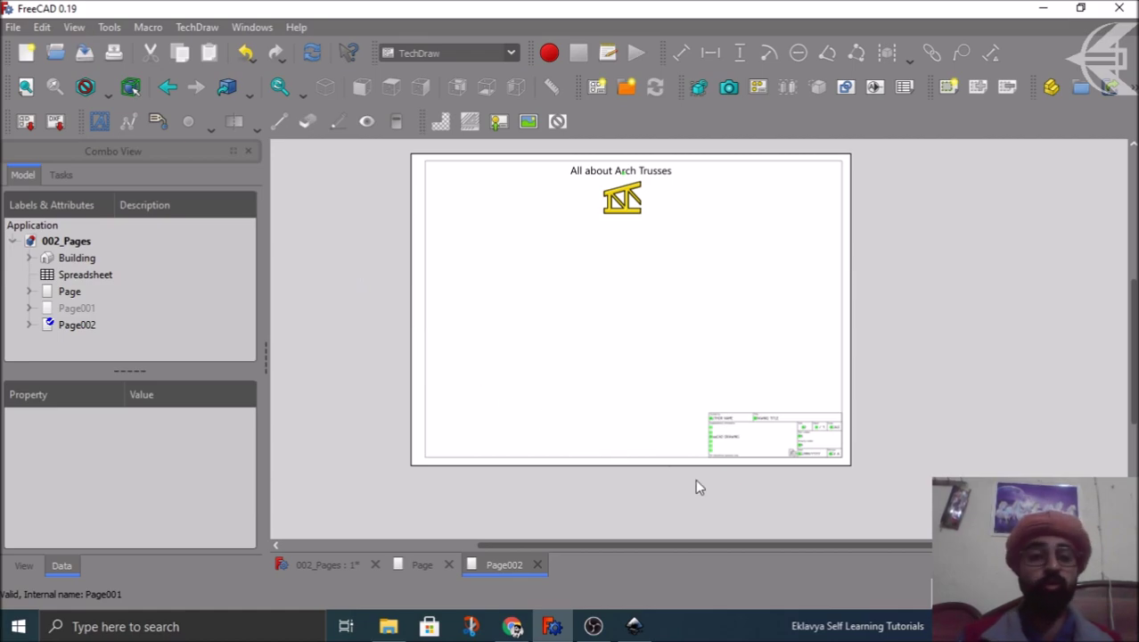
scroll(807, 469, up, 8)
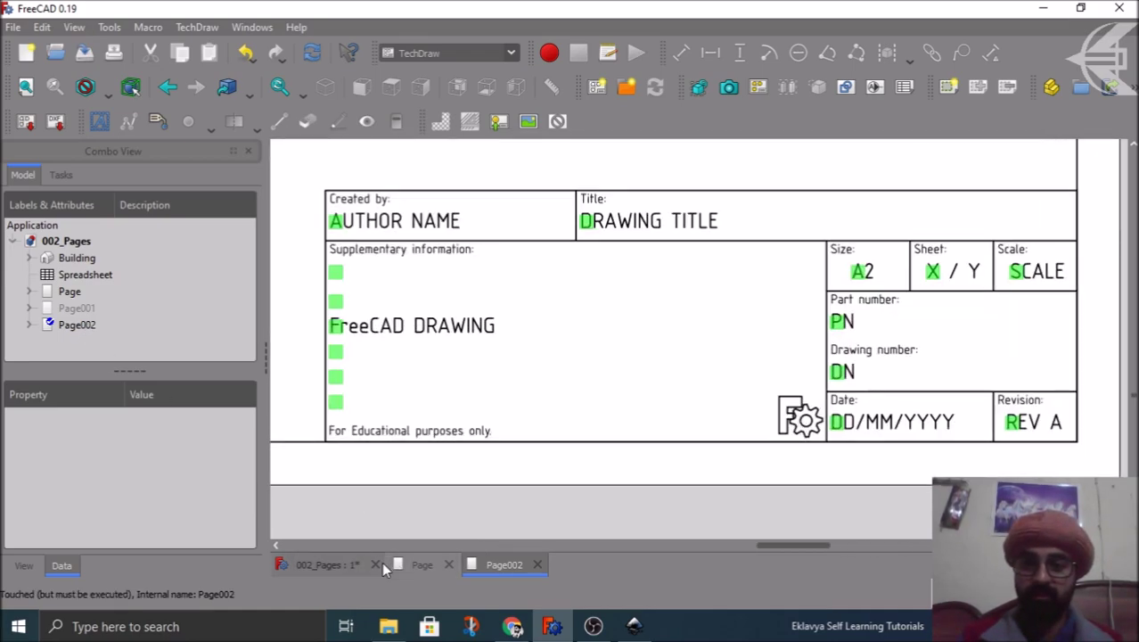
click(422, 565)
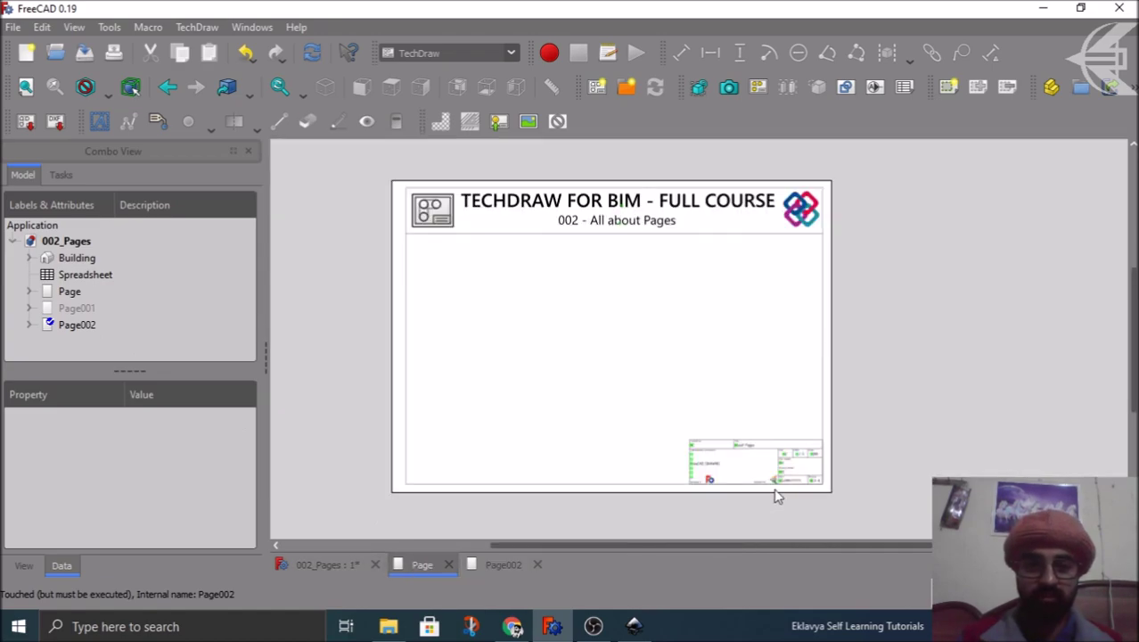
scroll(777, 496, up, 6)
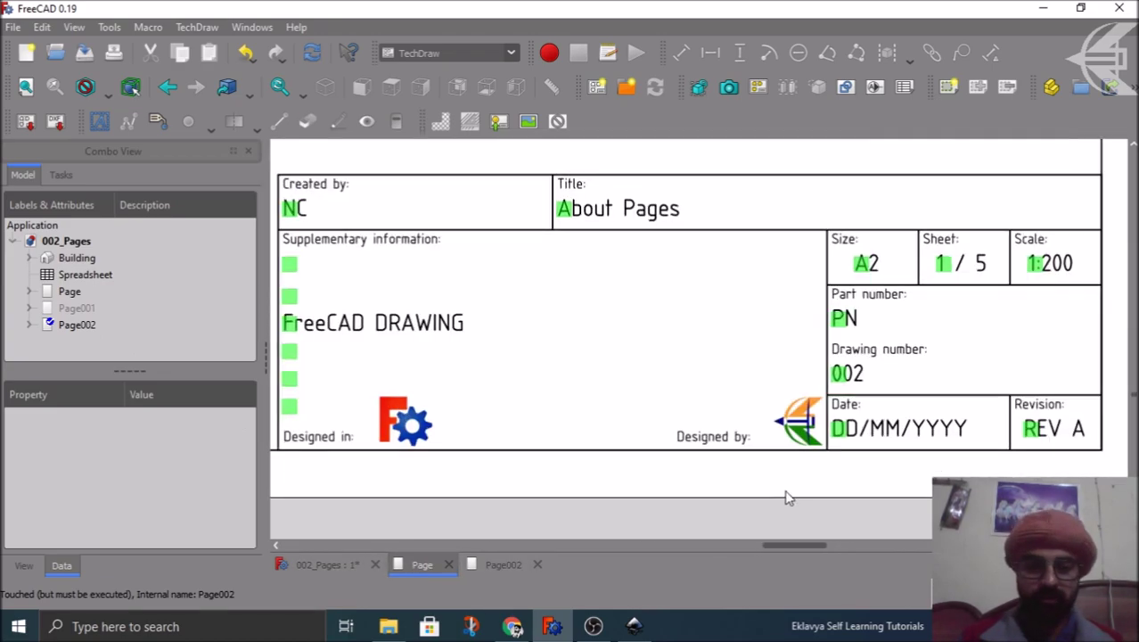
scroll(786, 498, down, 6)
scroll(788, 497, down, 1)
scroll(788, 497, up, 1)
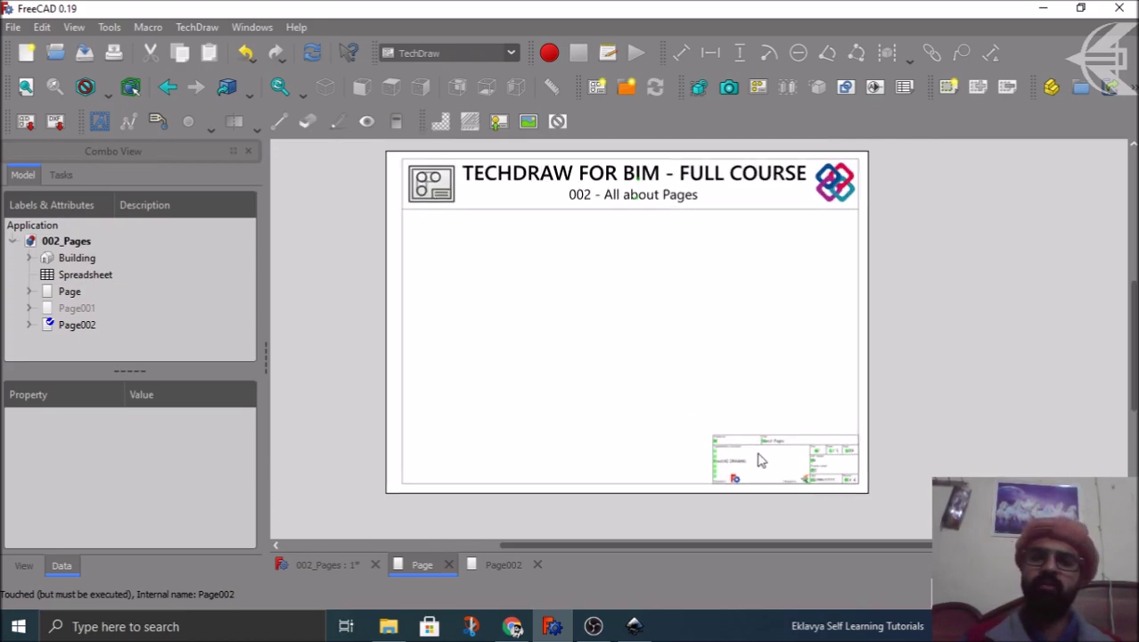
click(657, 83)
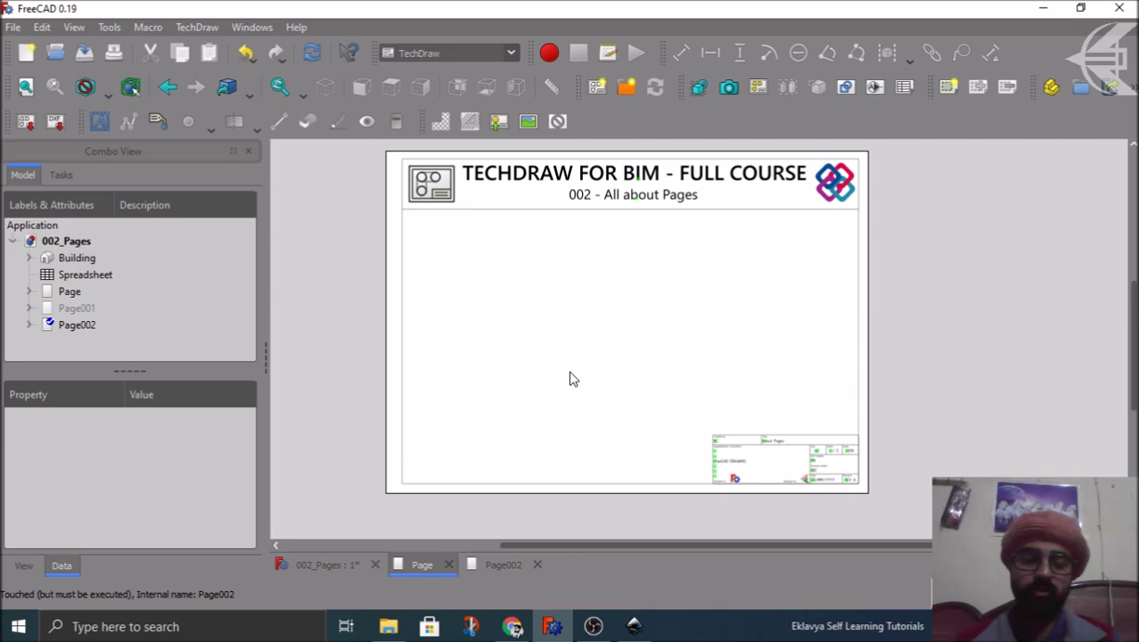
click(313, 564)
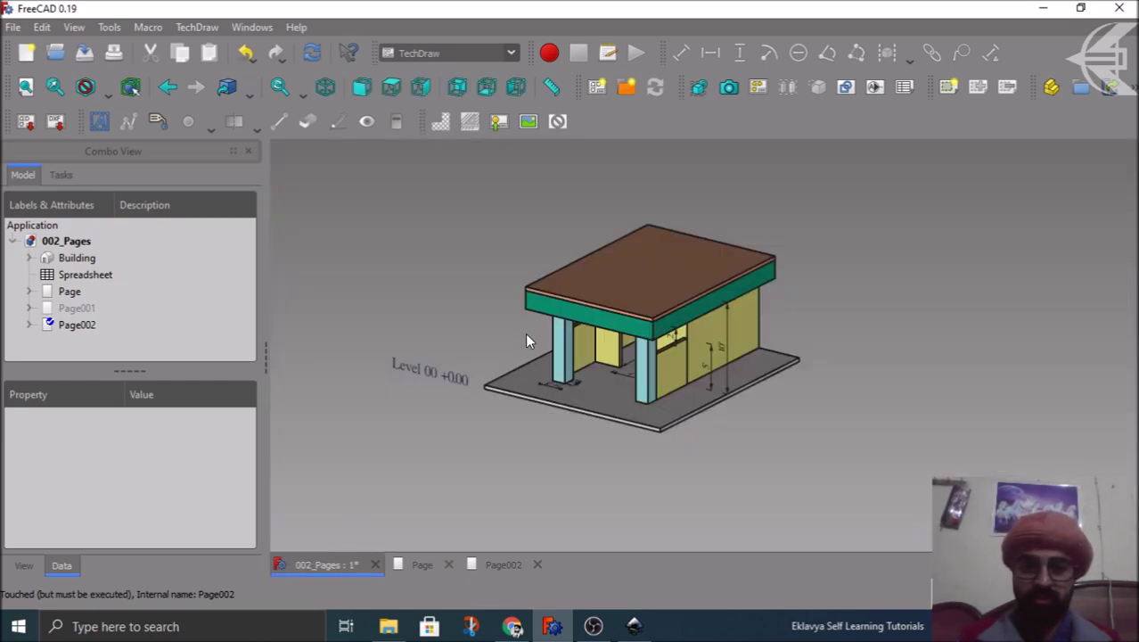
click(419, 564)
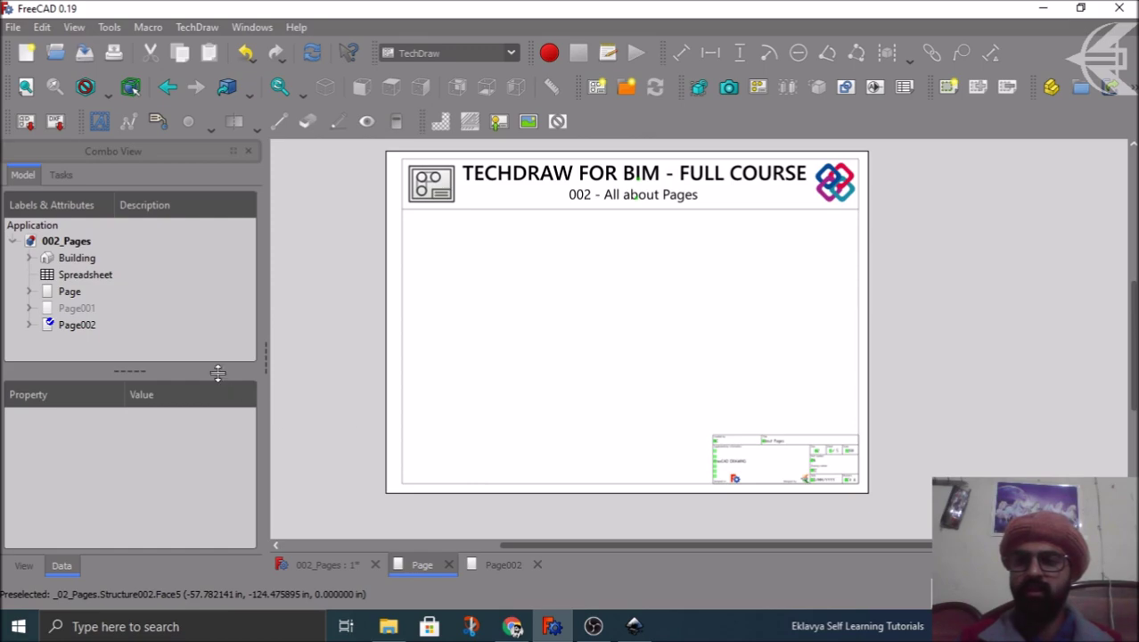
Step: Change the label of the first page, Page, to "My Page"
click(72, 293)
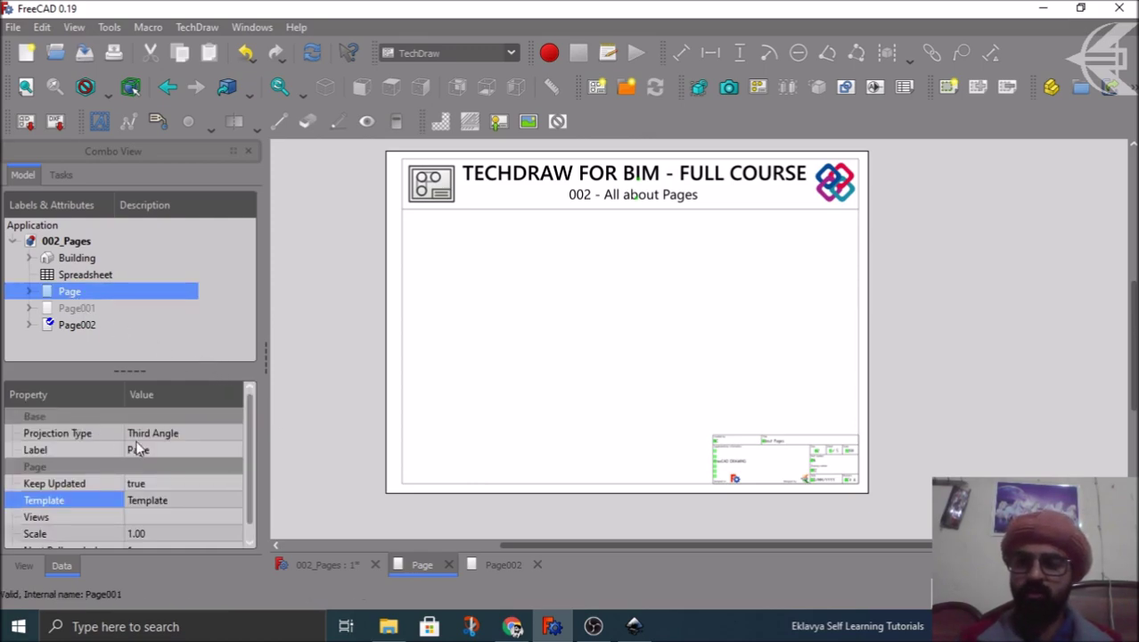
drag(127, 369, 125, 285)
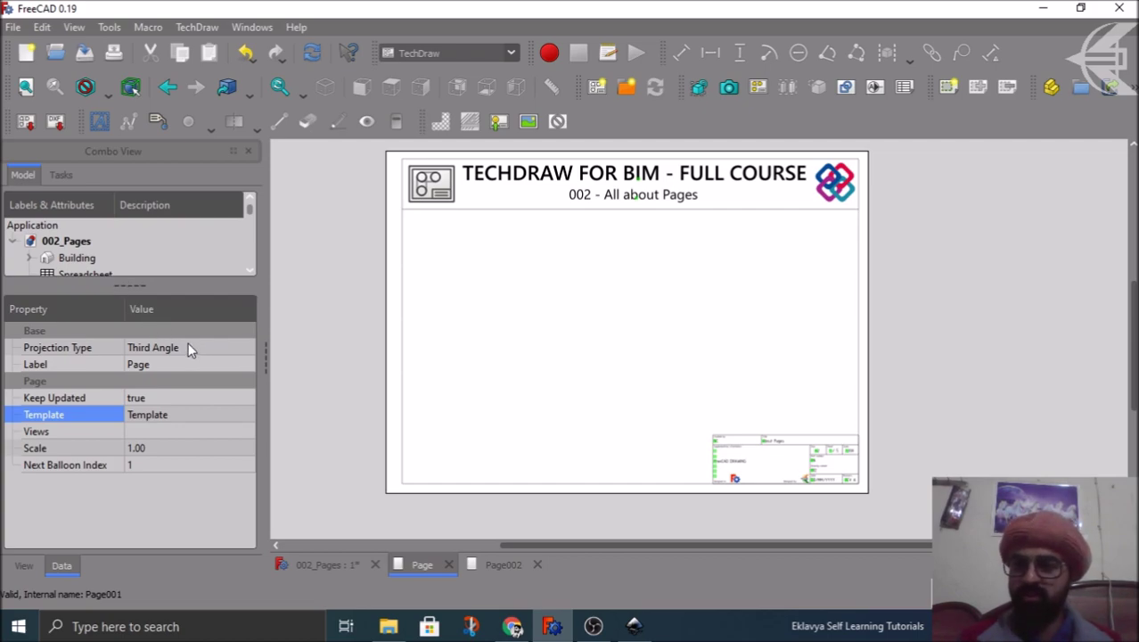
click(168, 364)
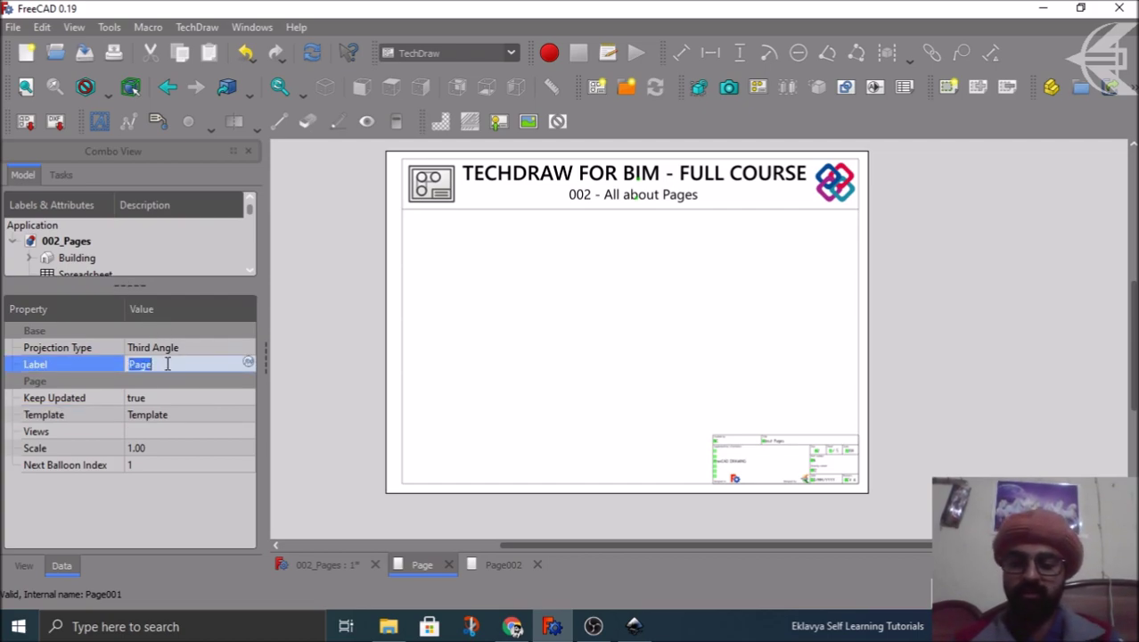
text(My Page)
key(Return)
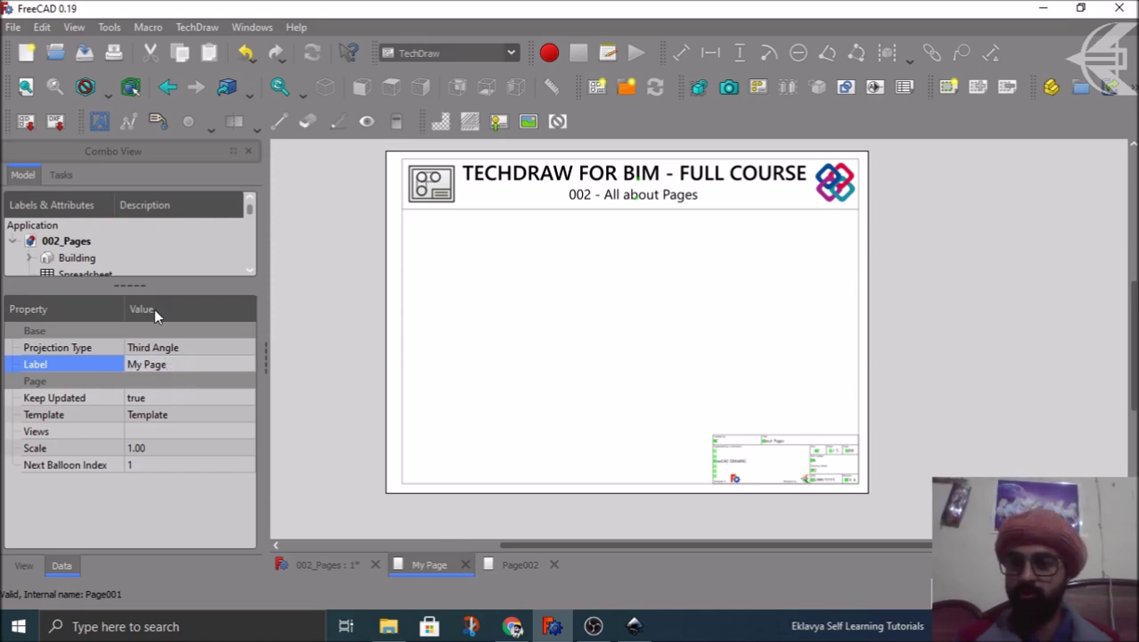
drag(136, 283, 136, 367)
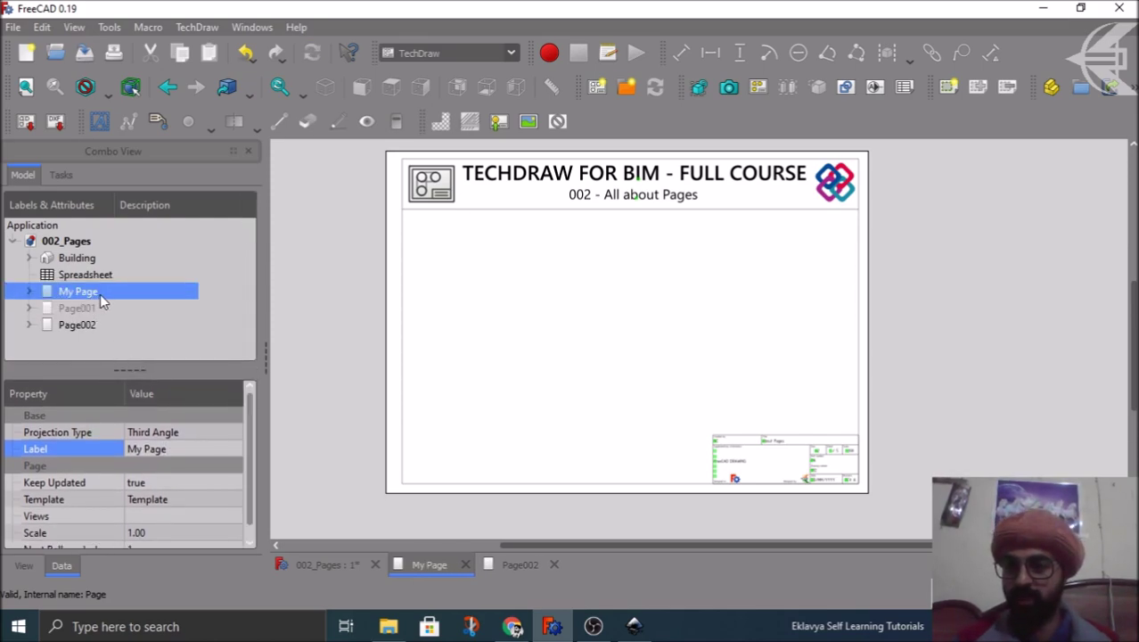
Step: Inspect the Template property of My Page
drag(135, 370, 133, 329)
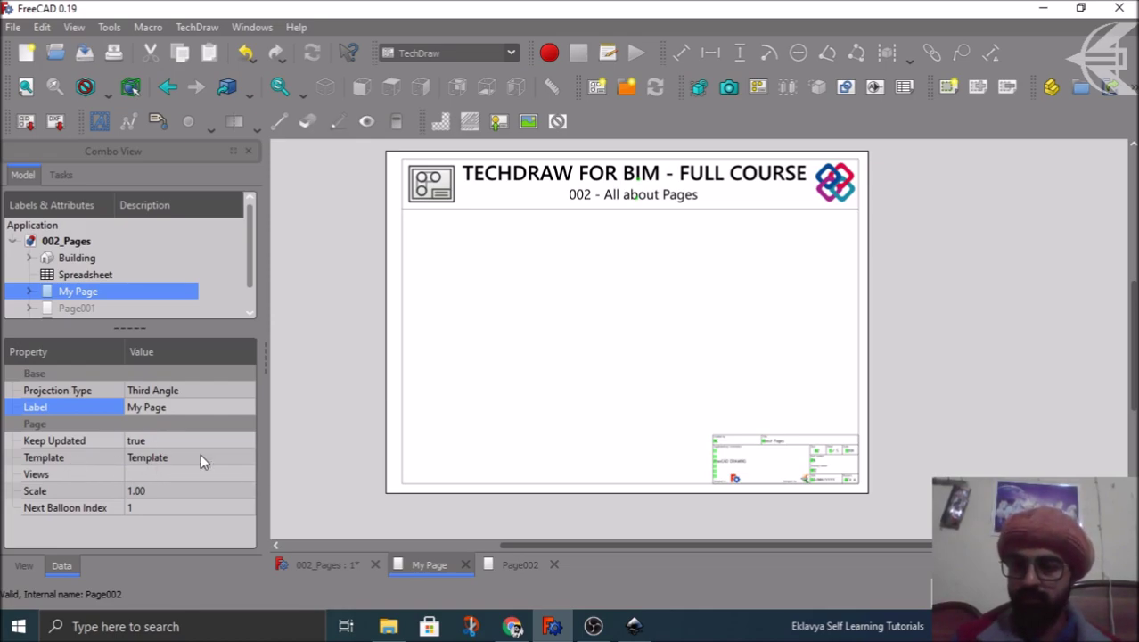
click(200, 456)
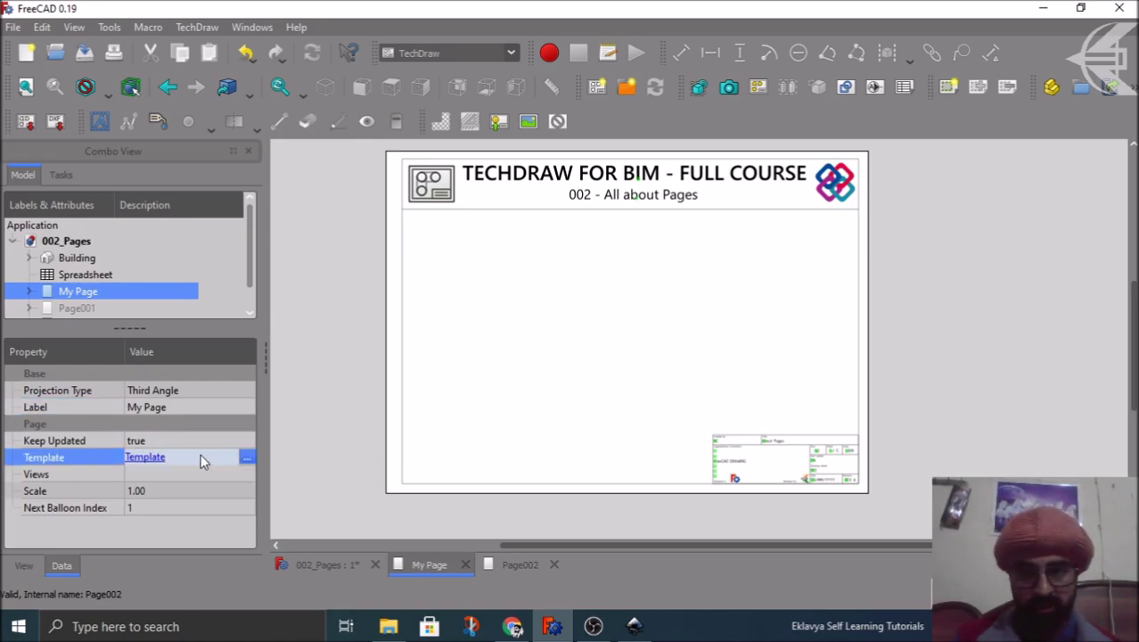
drag(132, 328, 128, 375)
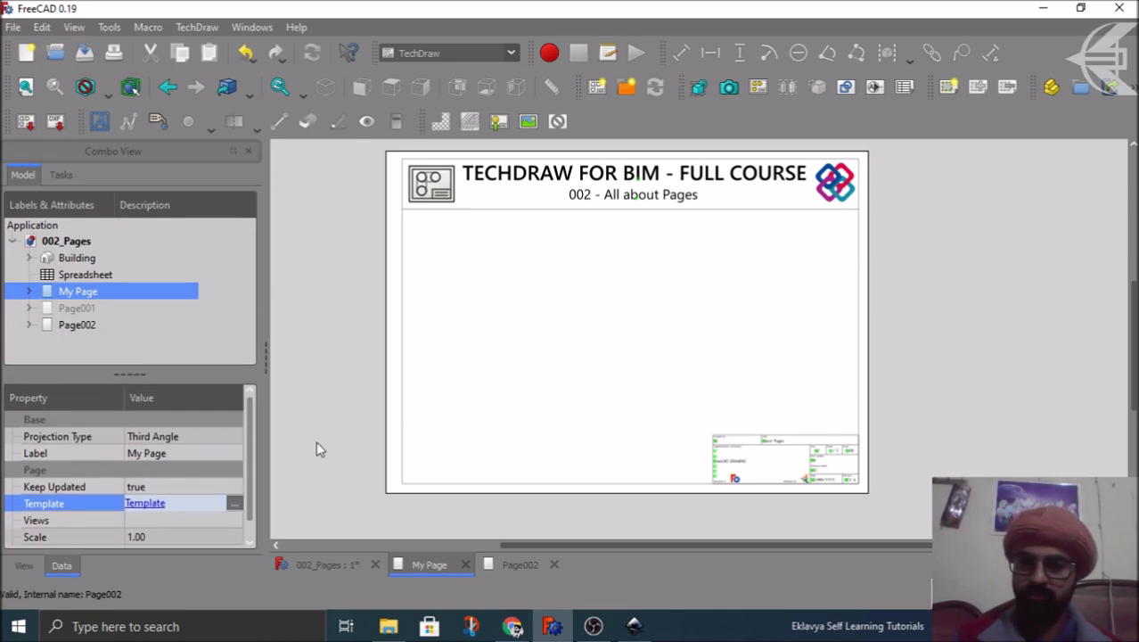
Step: Link the Template property of Page002 to Template, the template object used by My Page
click(512, 564)
scroll(627, 426, down, 5)
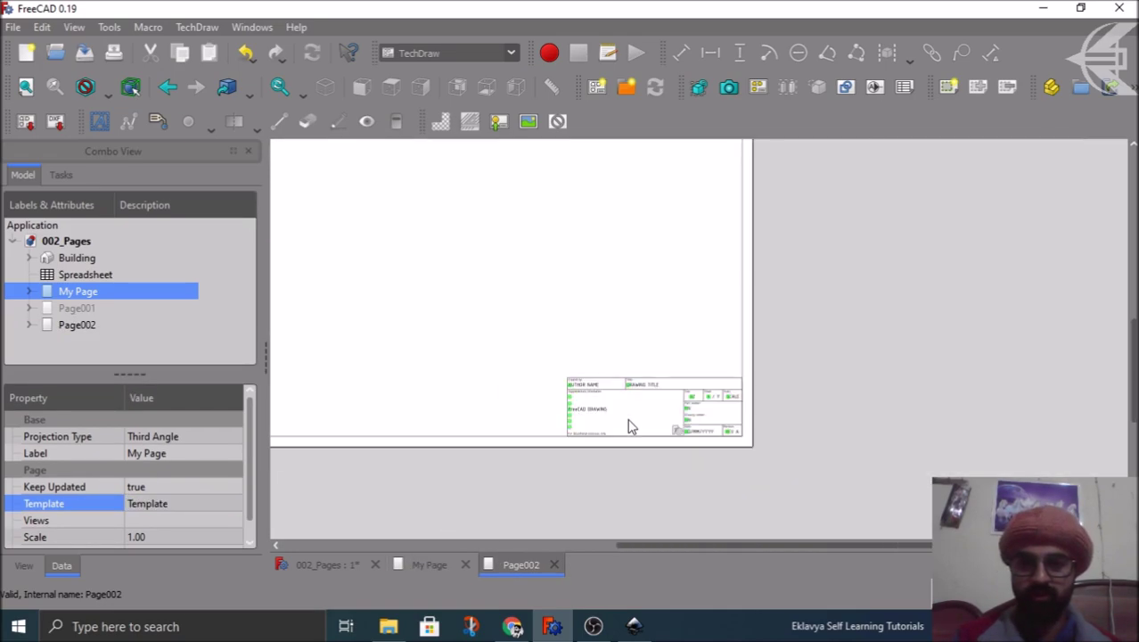
scroll(255, 426, down, 1)
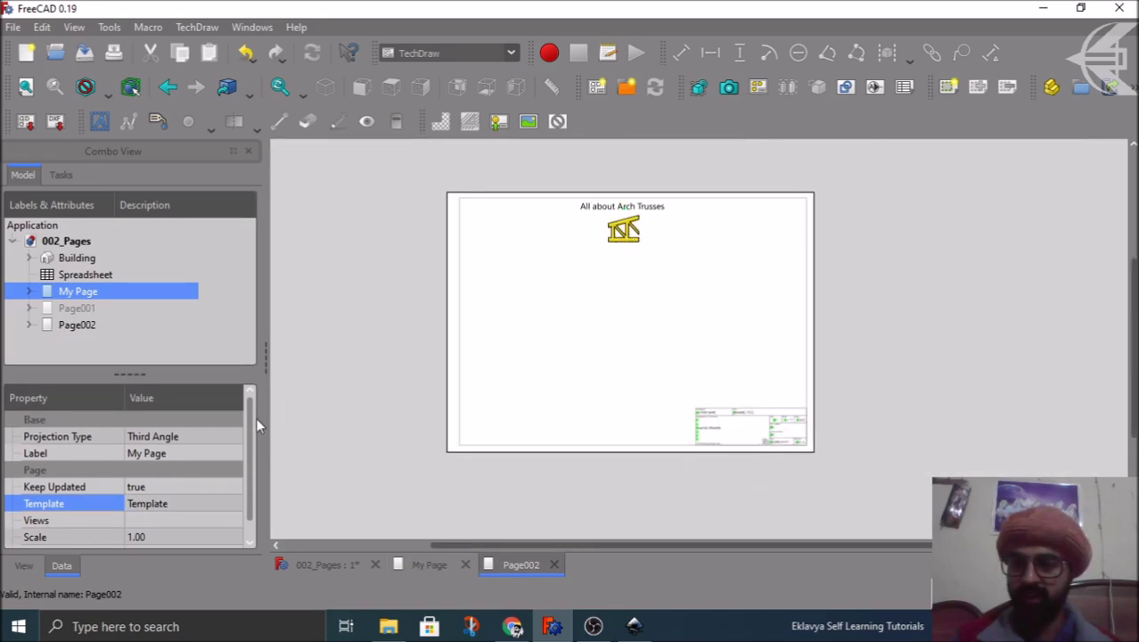
click(80, 325)
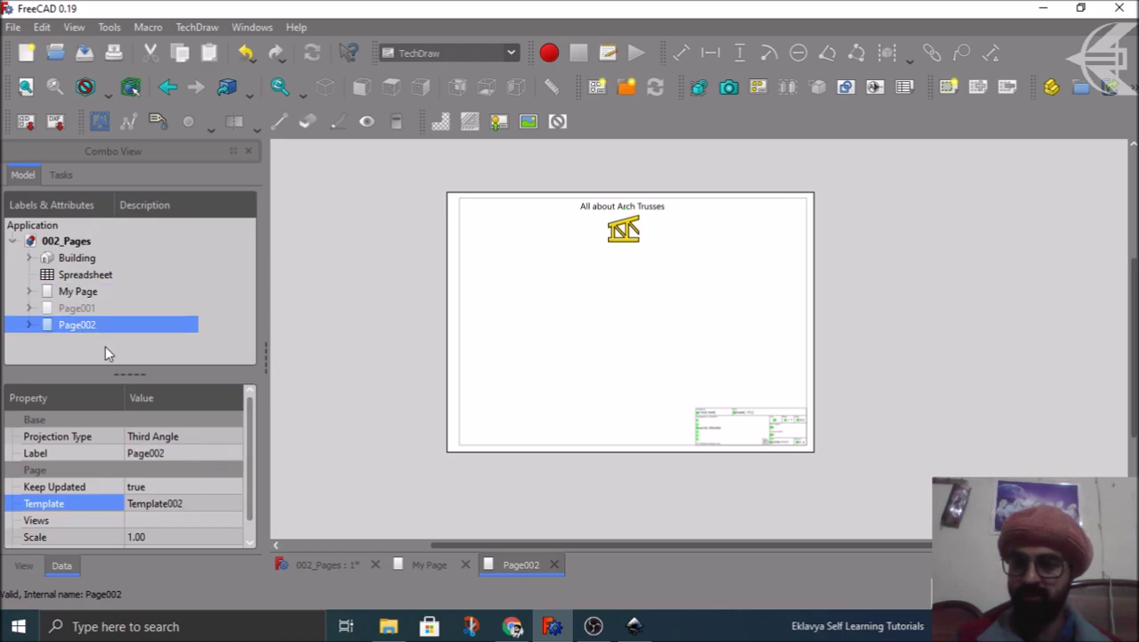
click(181, 504)
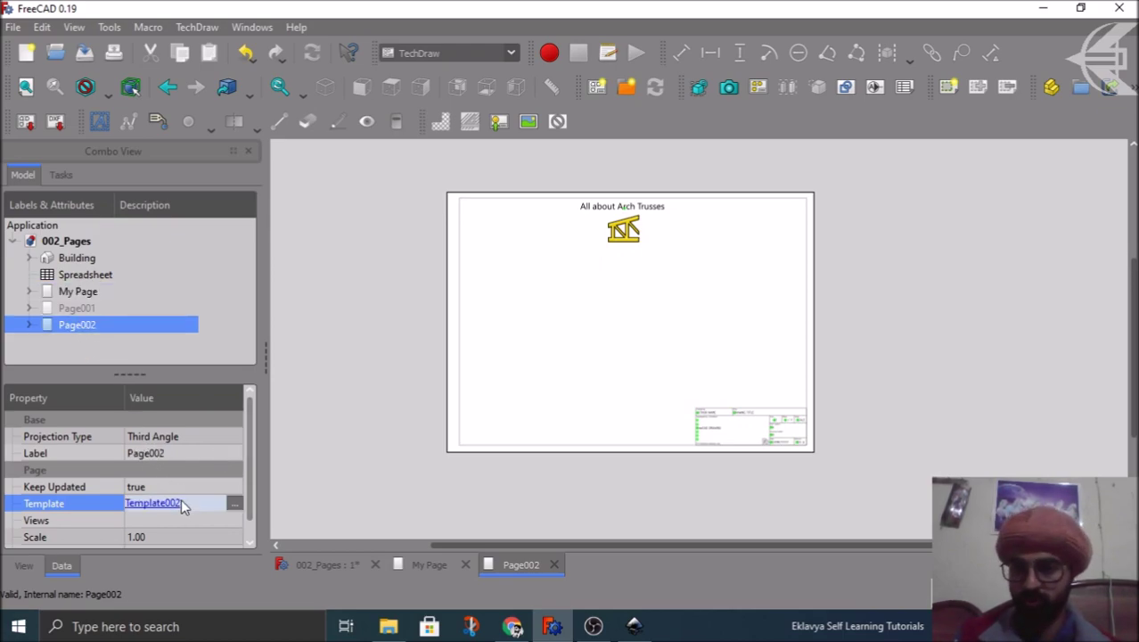
click(235, 504)
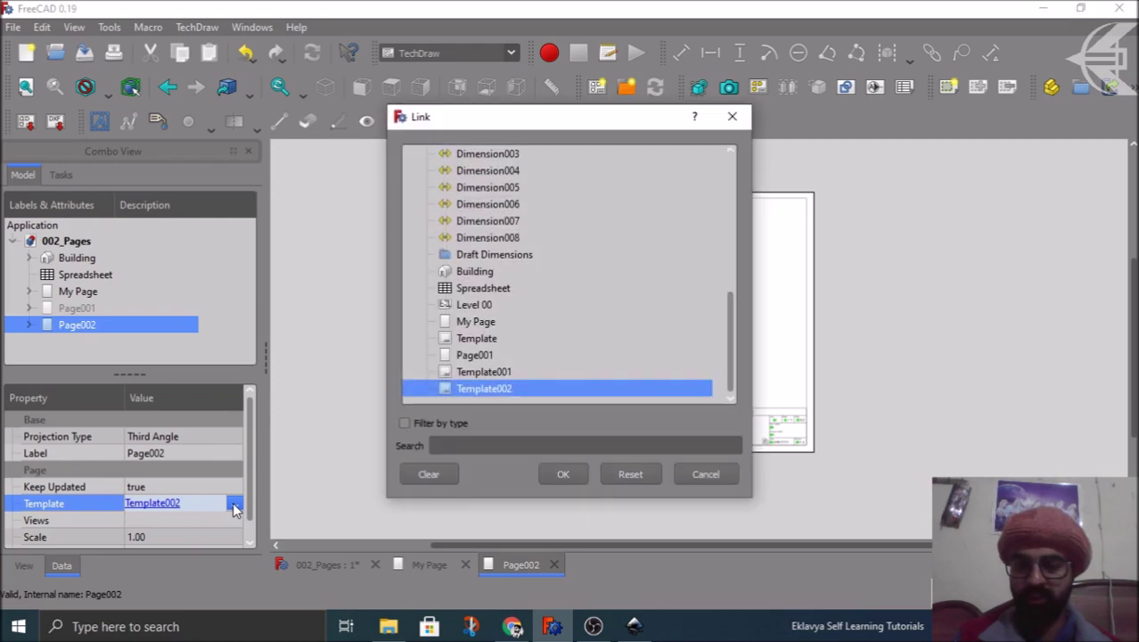
click(490, 341)
click(488, 372)
click(488, 389)
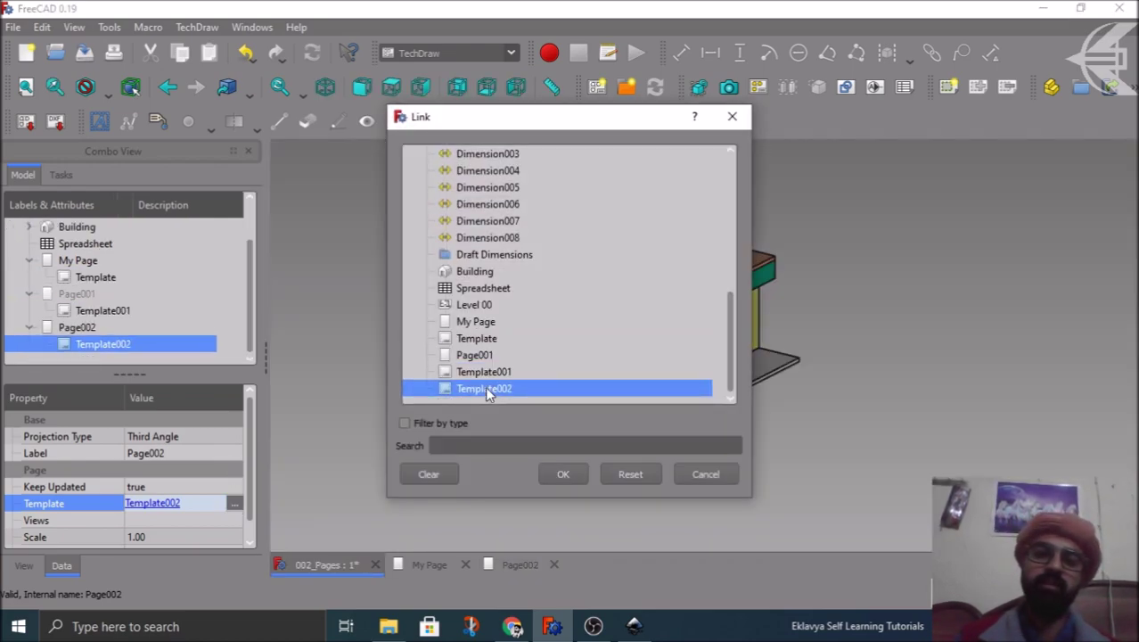
click(492, 340)
click(562, 473)
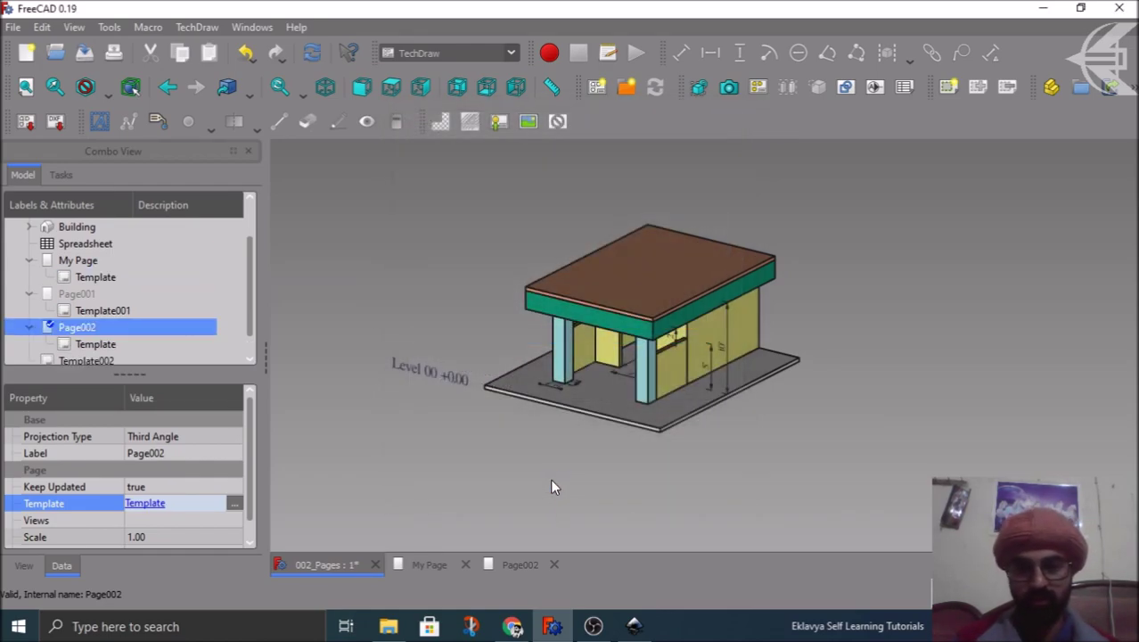
Step: Recompute the document, reopen Page002 to load its newly linked template, and compare it with Page001
click(516, 565)
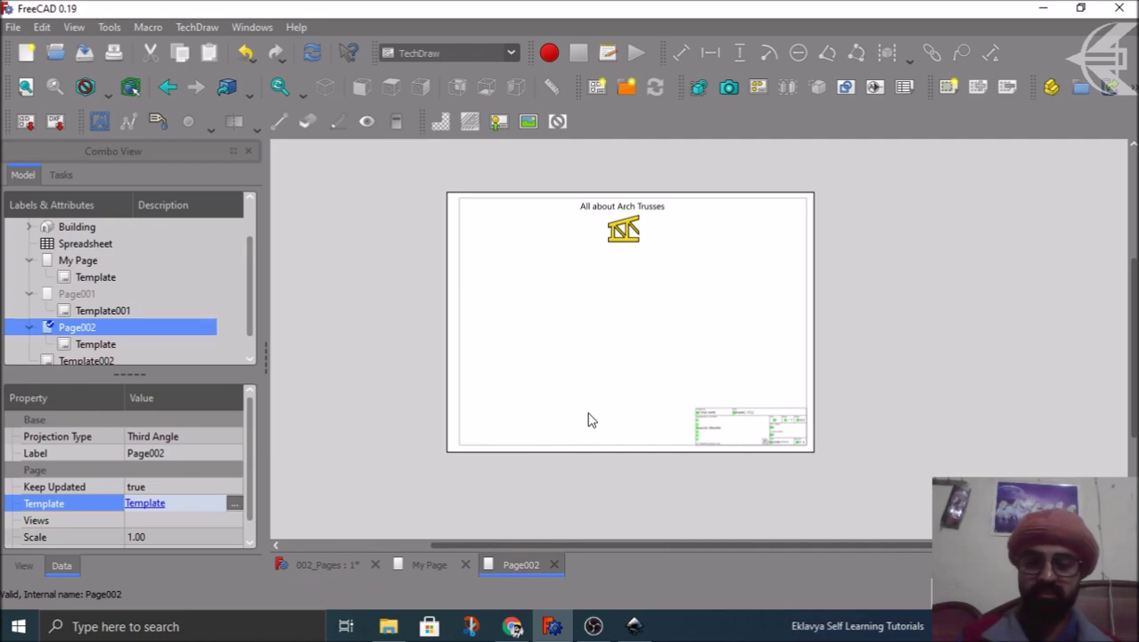
click(313, 55)
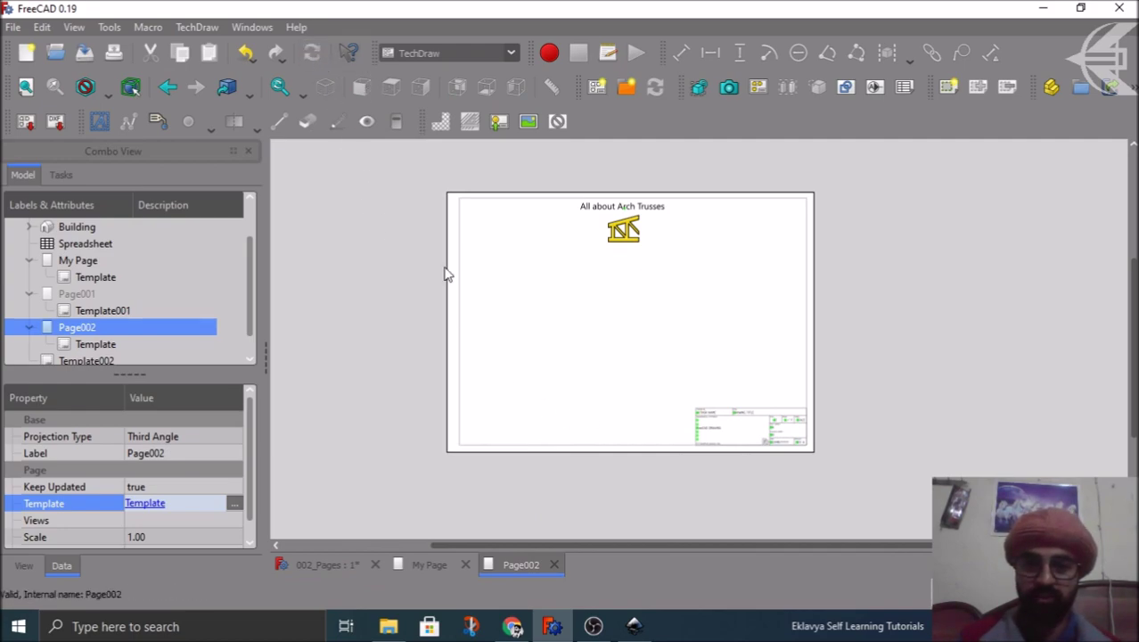
click(553, 565)
scroll(203, 310, down, 1)
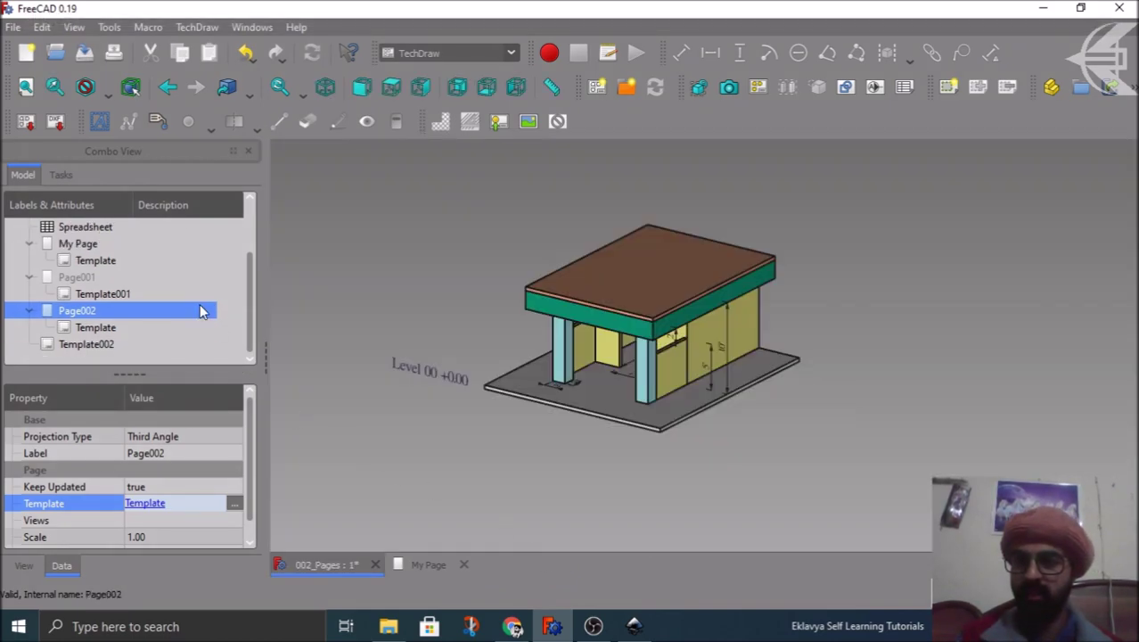
double_click(85, 312)
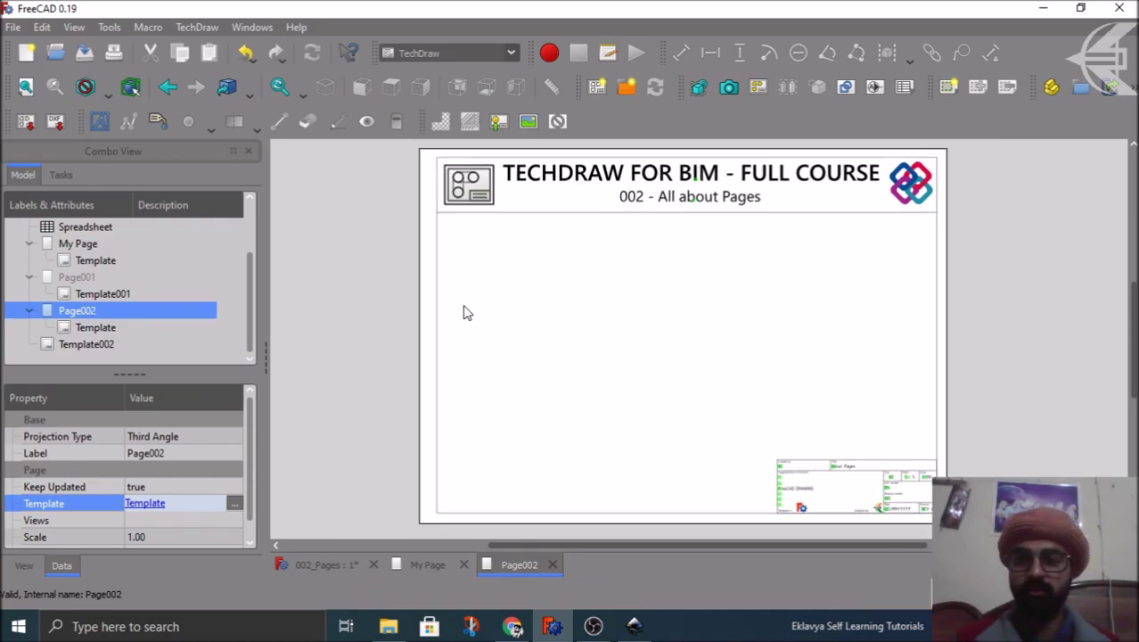
double_click(76, 279)
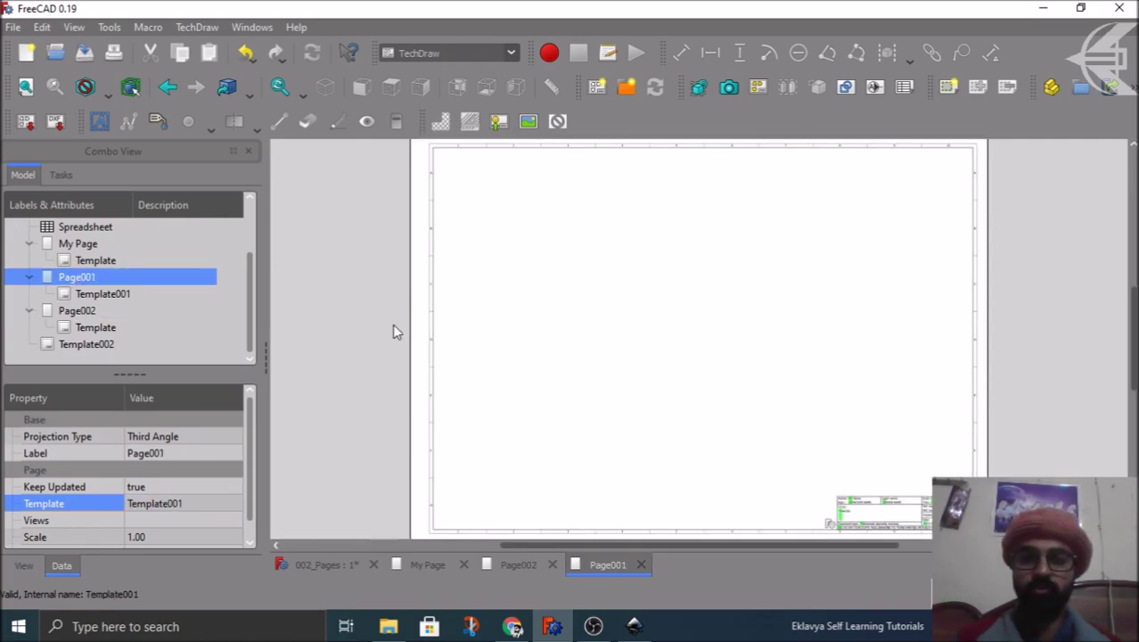
double_click(79, 310)
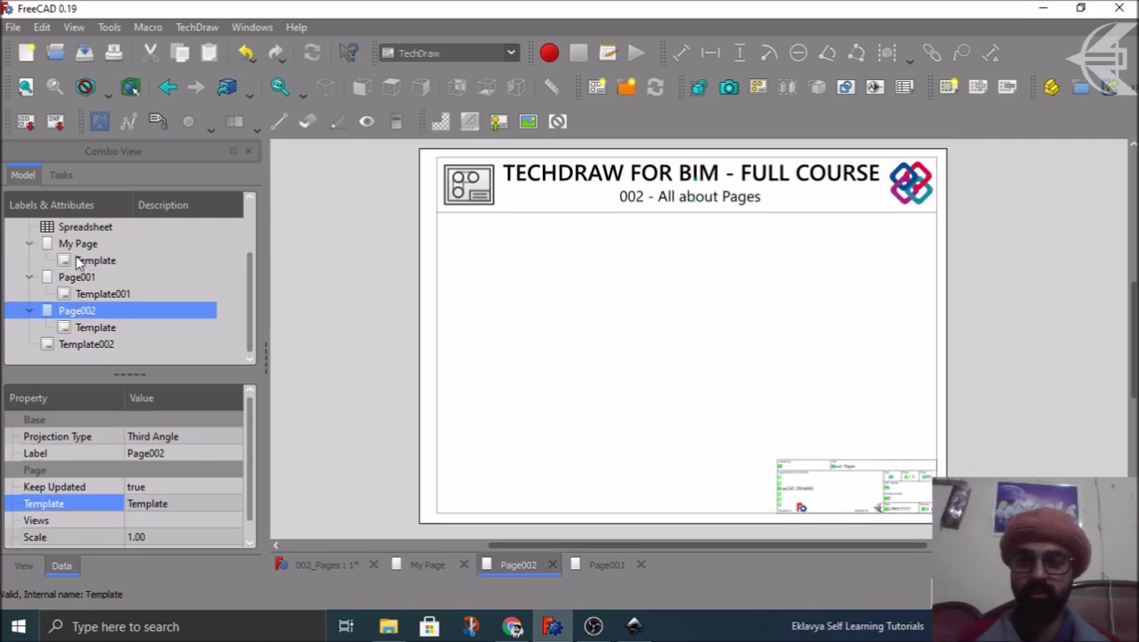
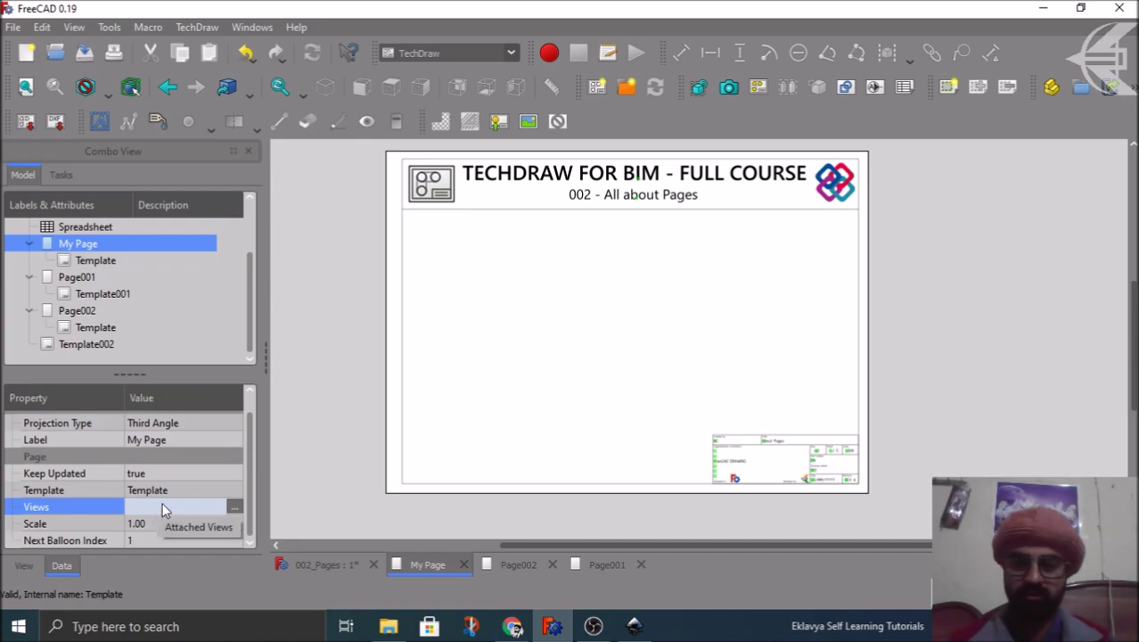
Step: Examine the objects available for linking in My Page's Views property, leaving the property without a selection
click(235, 506)
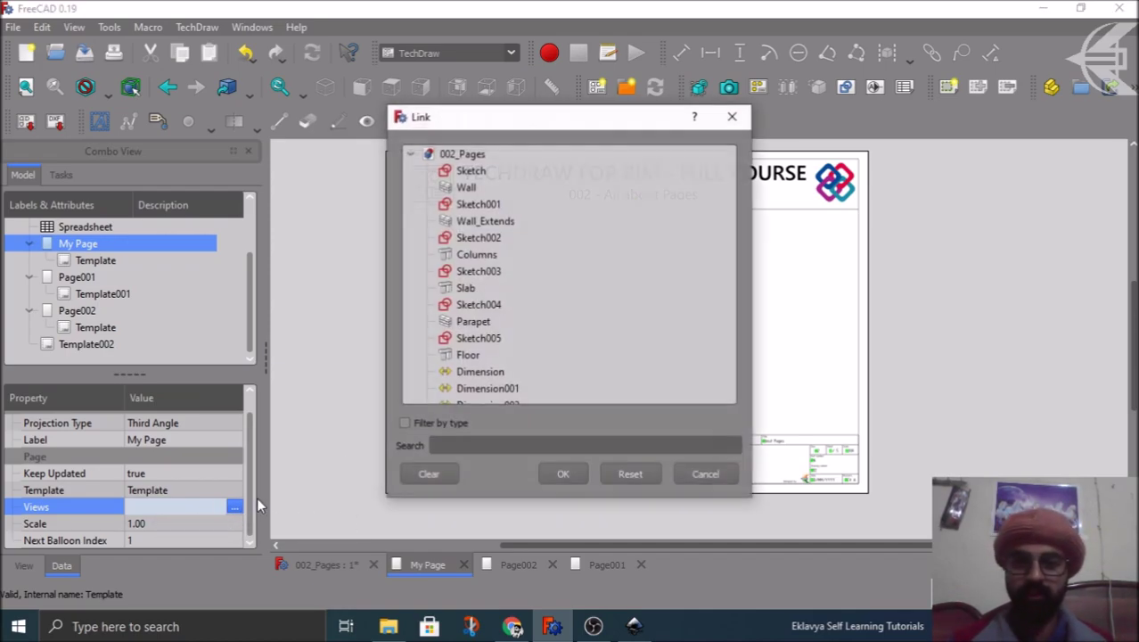
scroll(492, 305, down, 5)
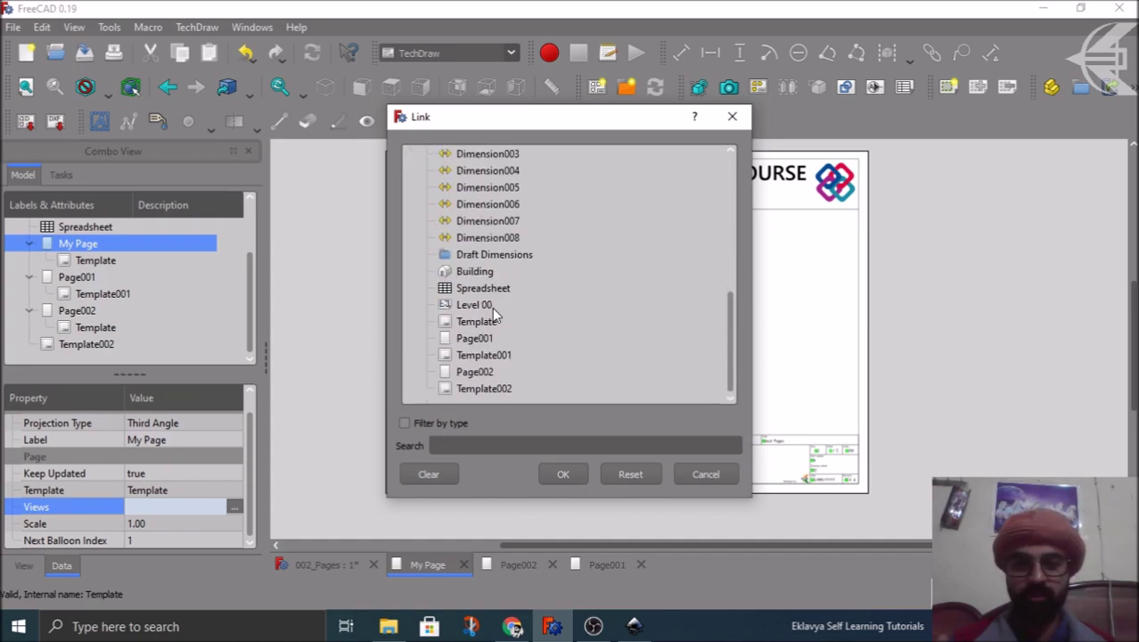
click(732, 117)
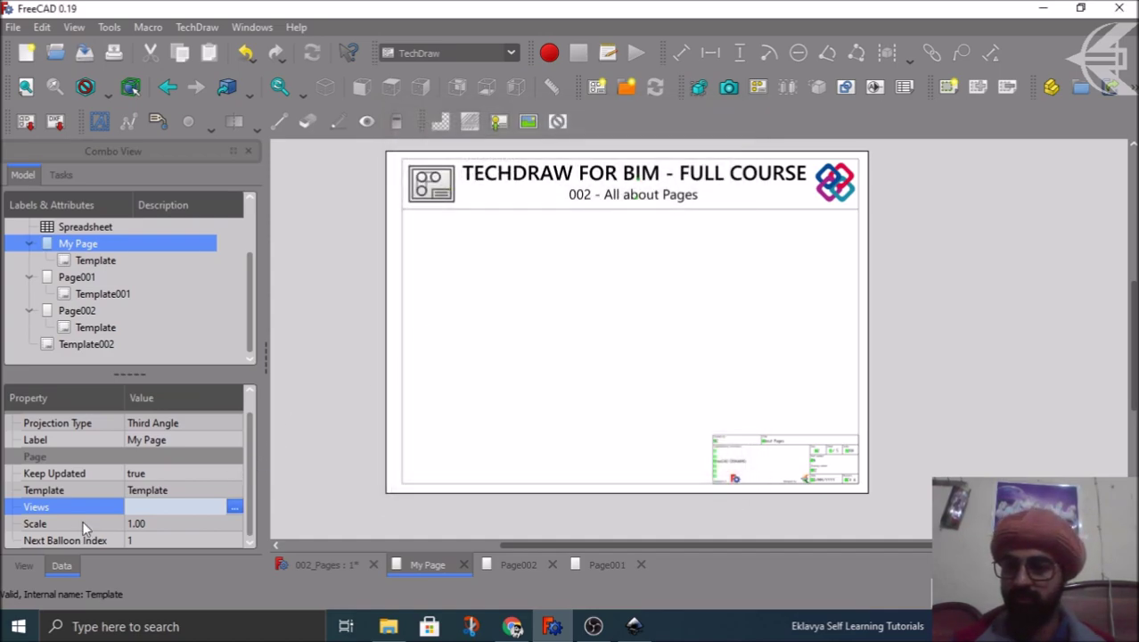
Step: Inspect the Scale and Next Balloon Index properties of My Page, along with its display and selection properties
click(178, 523)
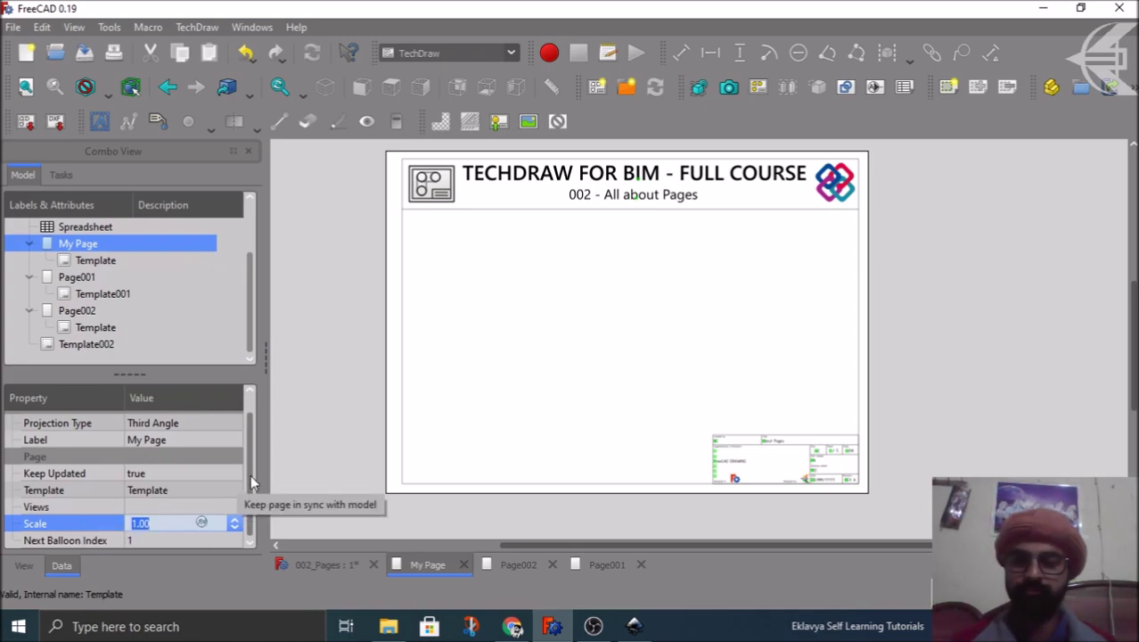
key(Return)
drag(125, 374, 125, 342)
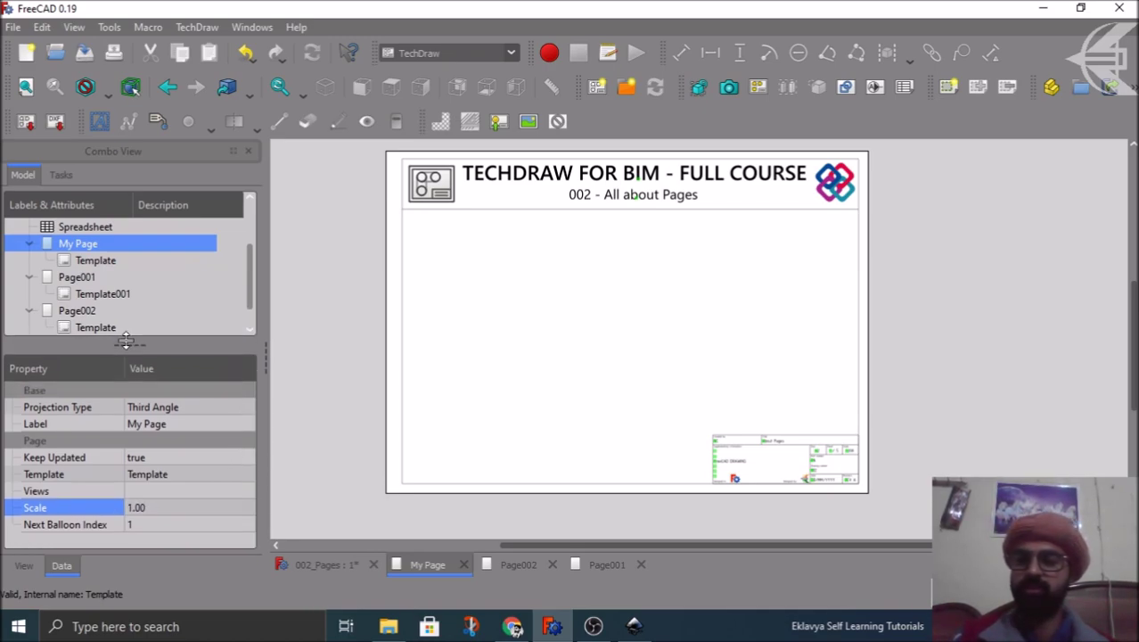
click(160, 522)
click(161, 523)
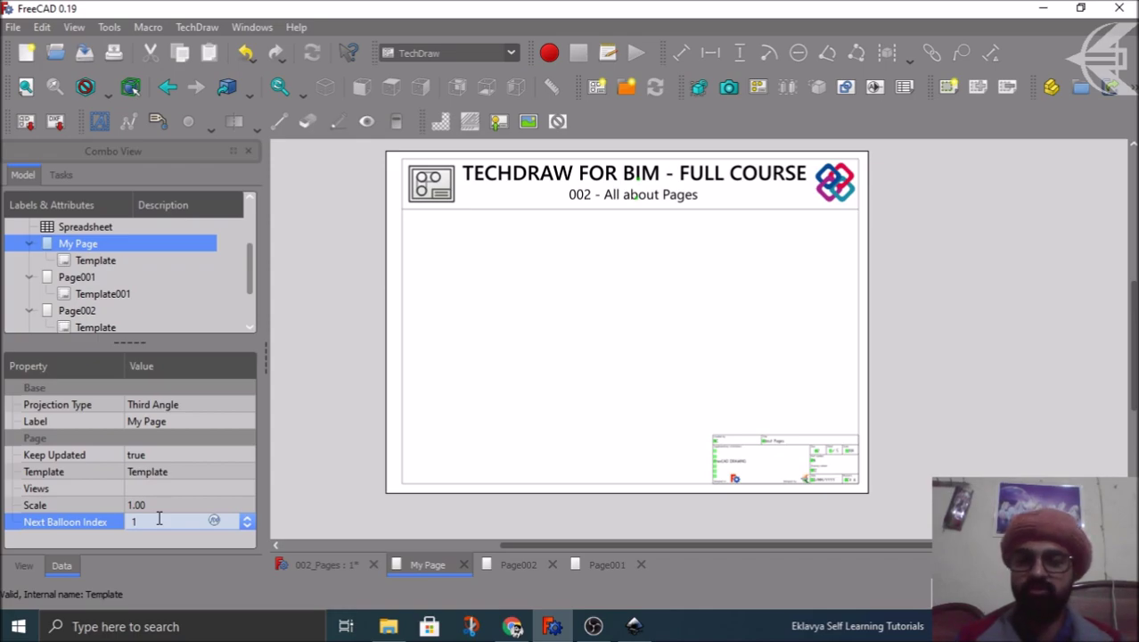
click(22, 565)
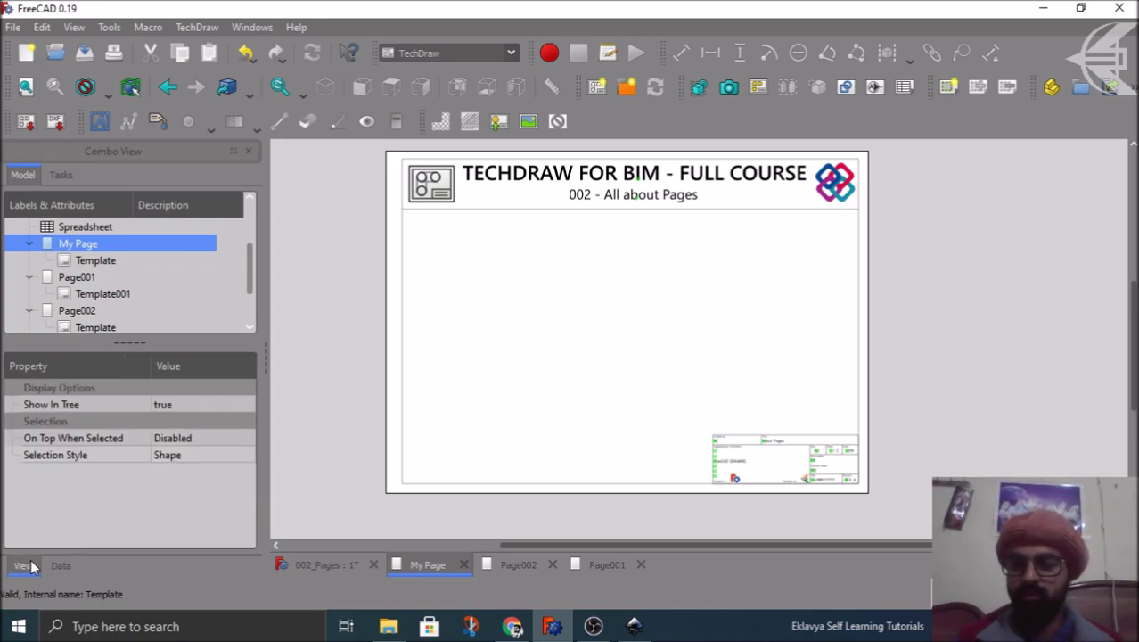
click(62, 565)
Step: Inspect the Orientation, Label, Width, Height and template file properties of the template under My Page
click(86, 263)
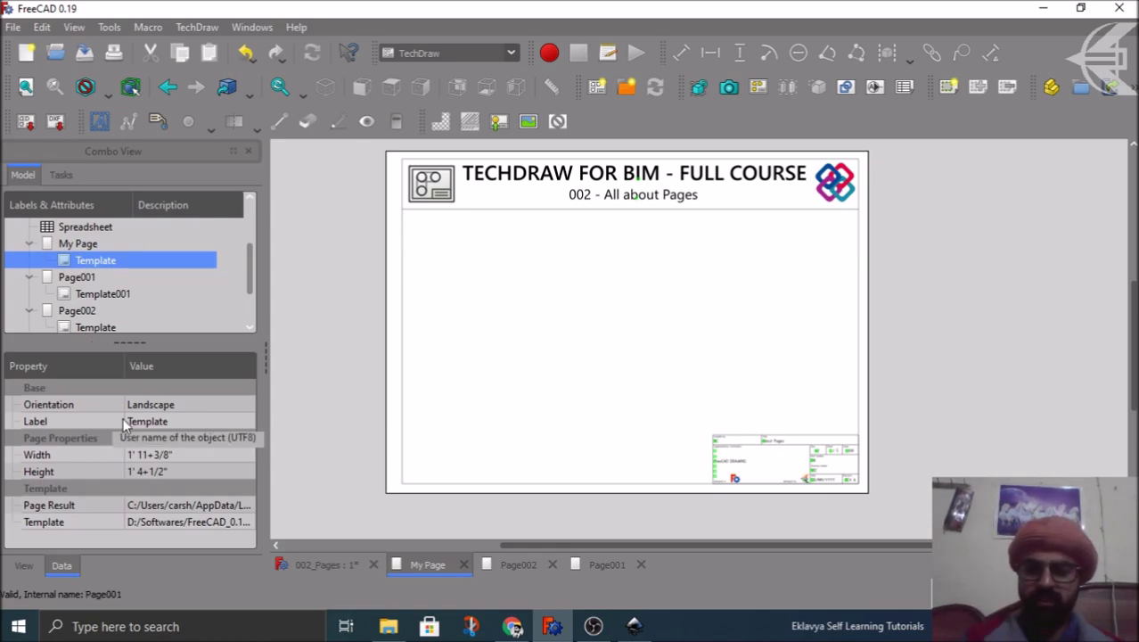
click(167, 406)
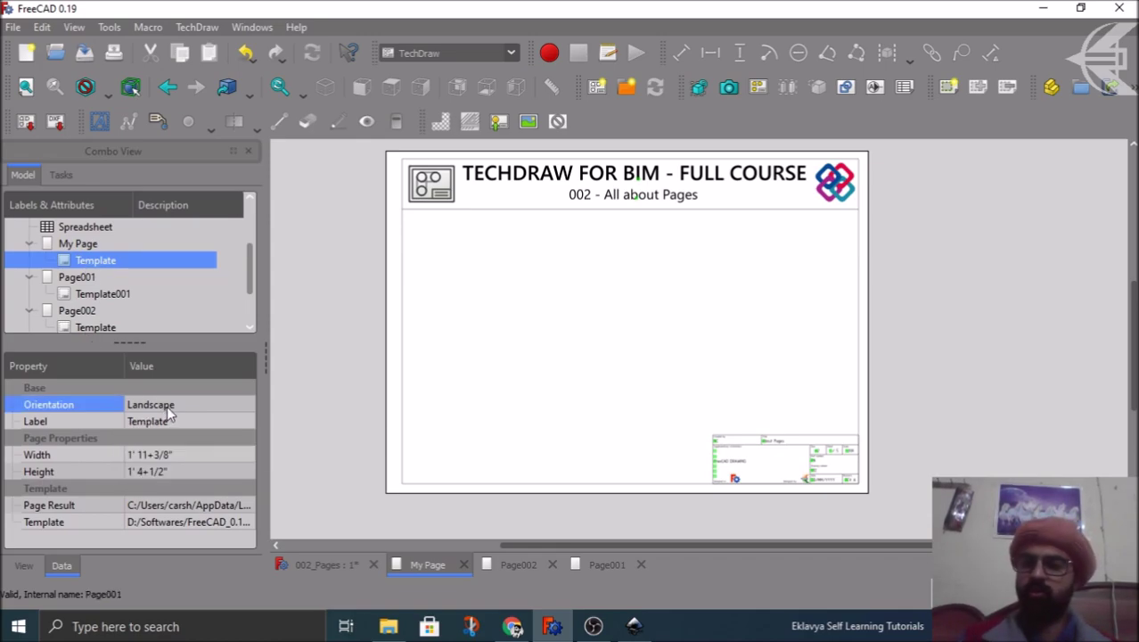
click(176, 420)
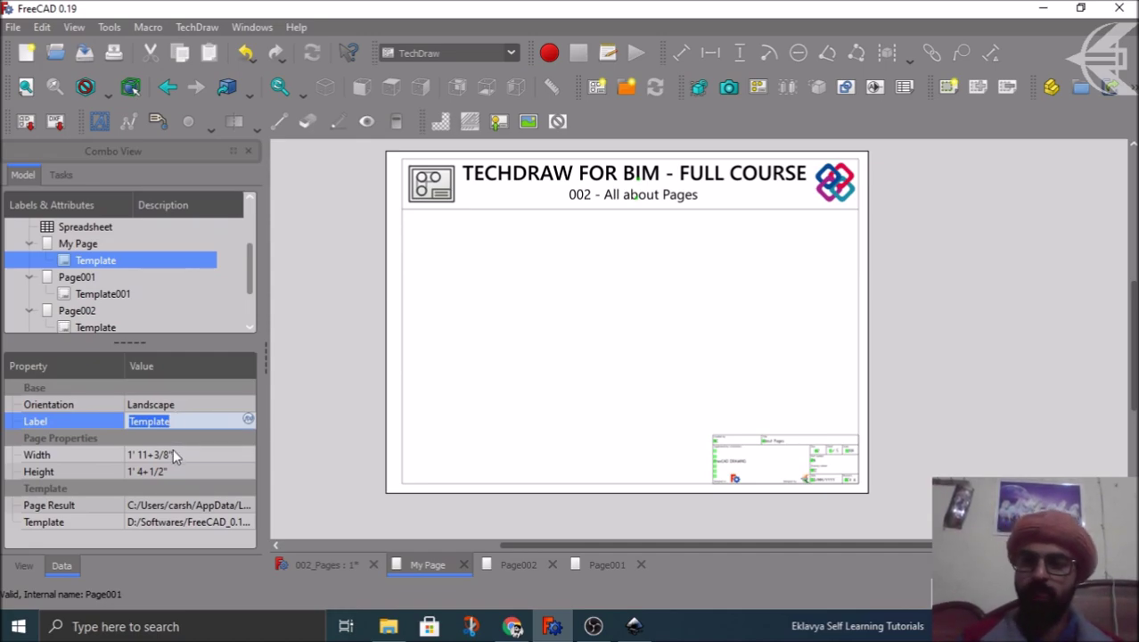
click(176, 454)
click(171, 467)
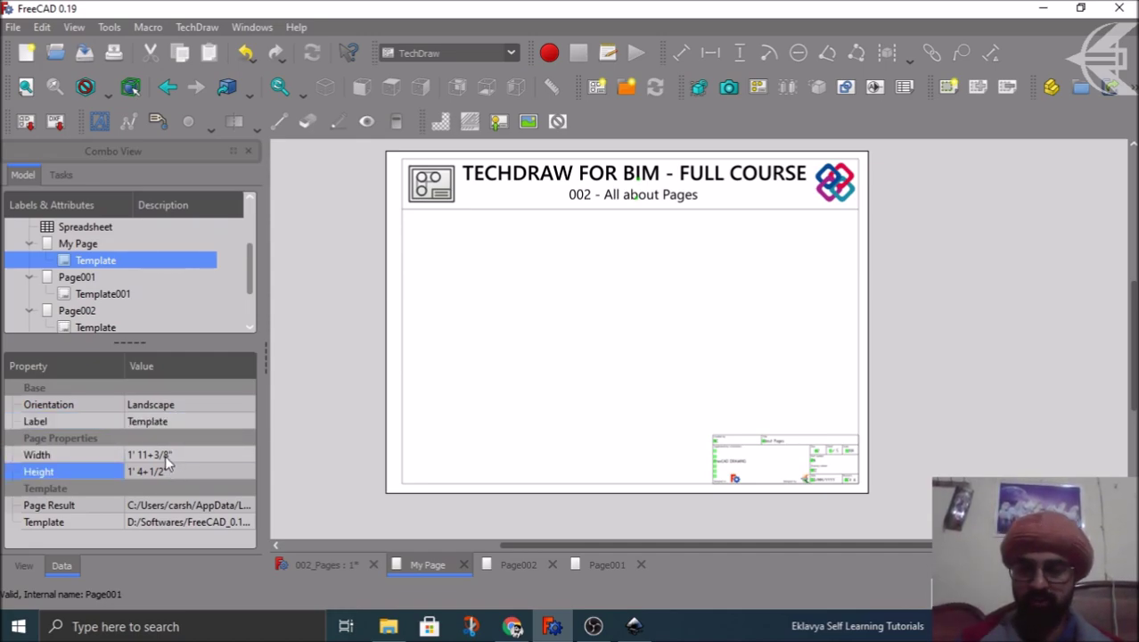
click(130, 521)
key(Home)
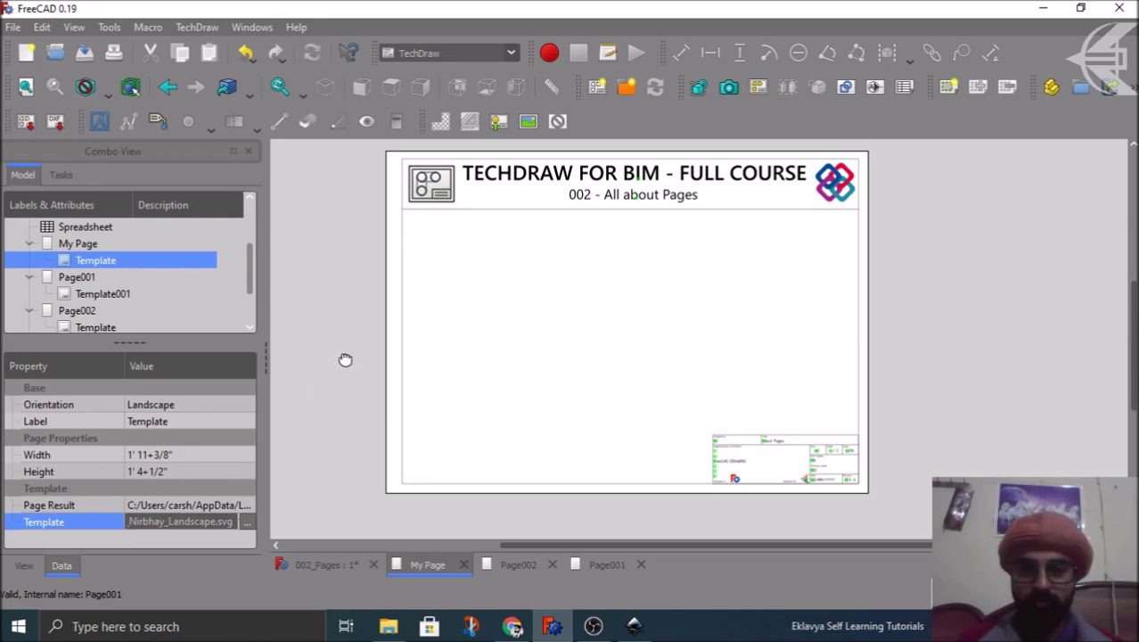
Step: Return to My Page's properties, fit the whole page in the view, and clear the selection
scroll(650, 359, down, 2)
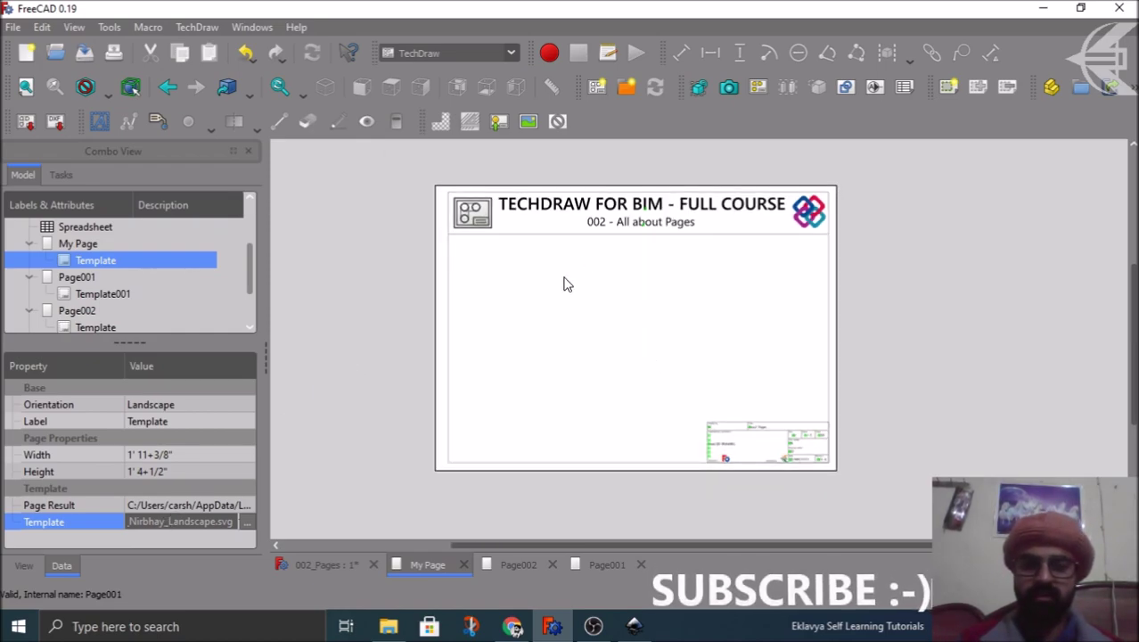
scroll(535, 281, up, 1)
click(78, 244)
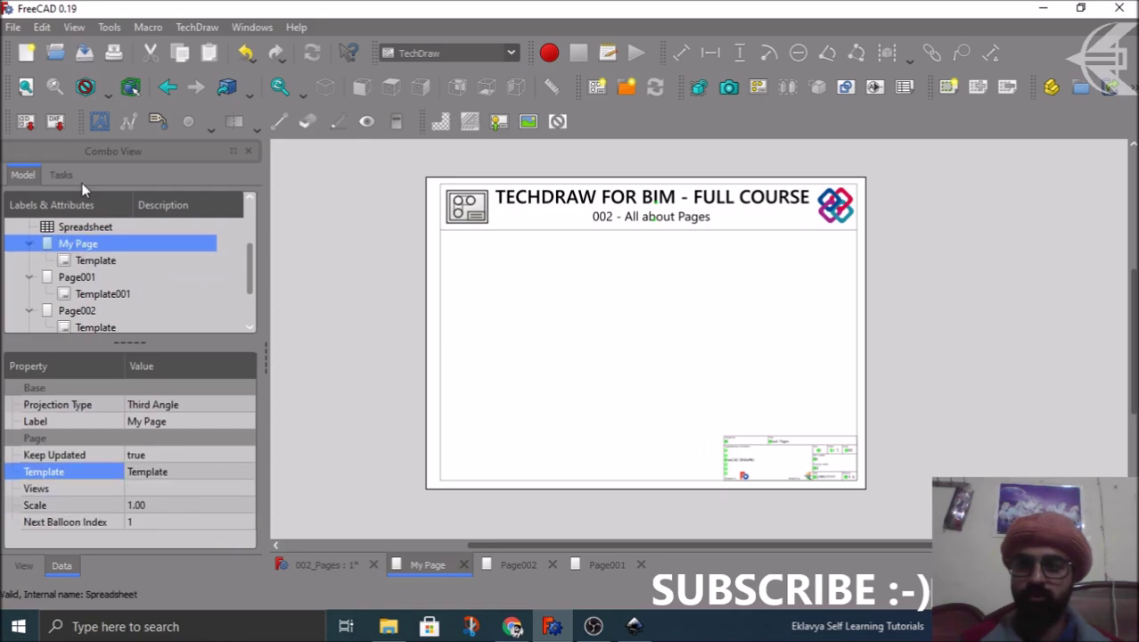
click(26, 89)
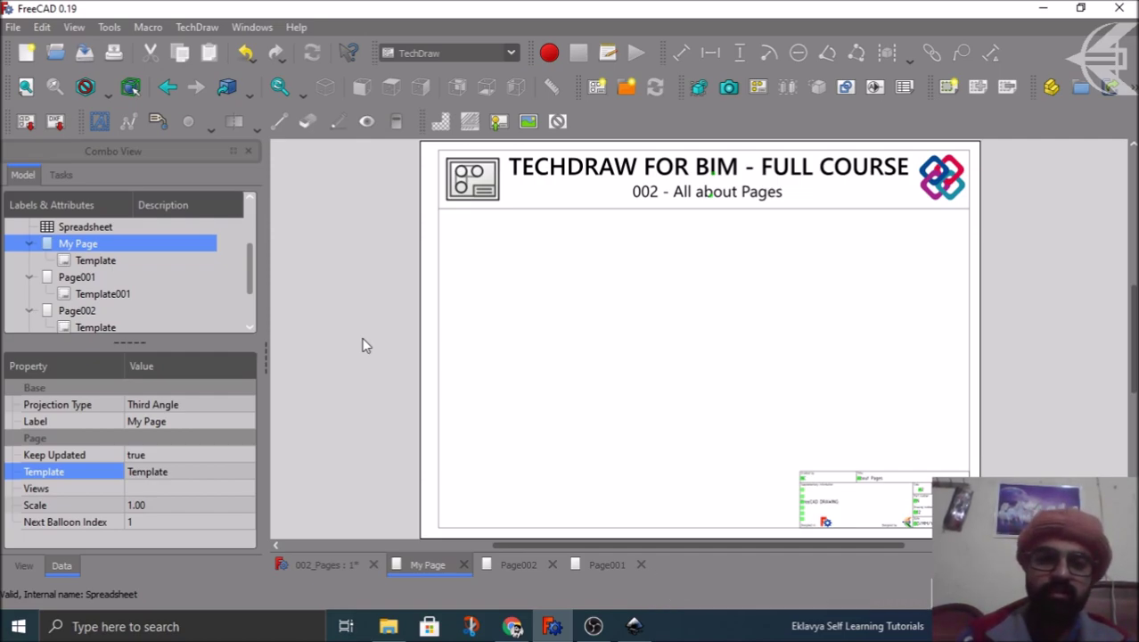
click(363, 345)
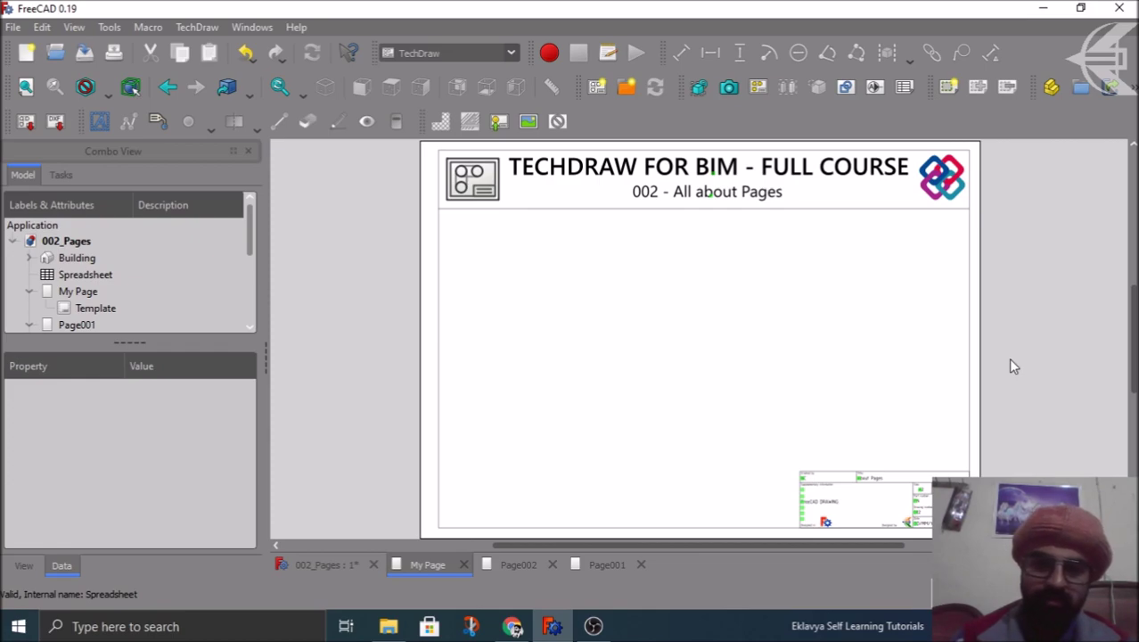